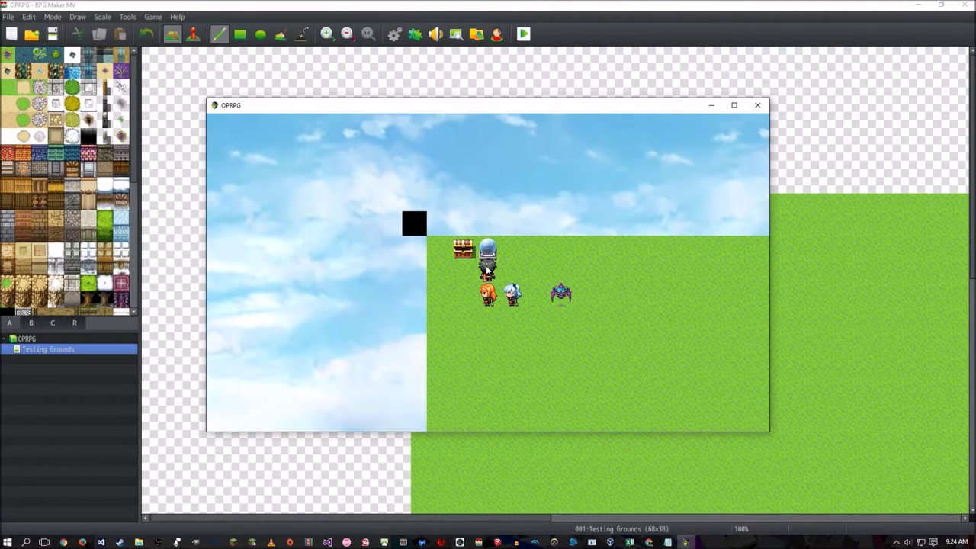
Play-test a battle against the flying bat enemy, choosing the Attack command on the party's turns.
{"action": "left_click", "coordinate": [491, 272]}
{"action": "right_click", "coordinate": [449, 350]}
{"action": "right_click", "coordinate": [448, 350]}
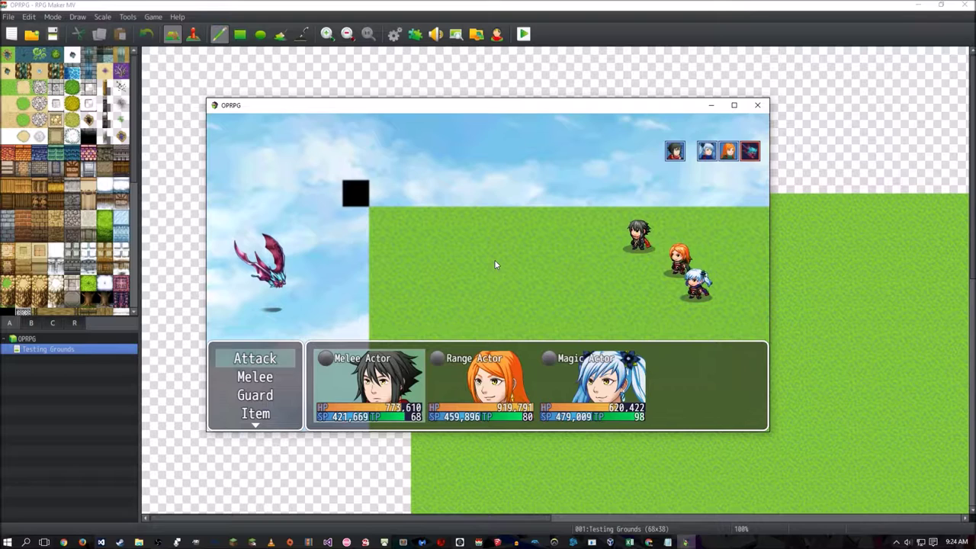
{"action": "key", "text": "Return"}
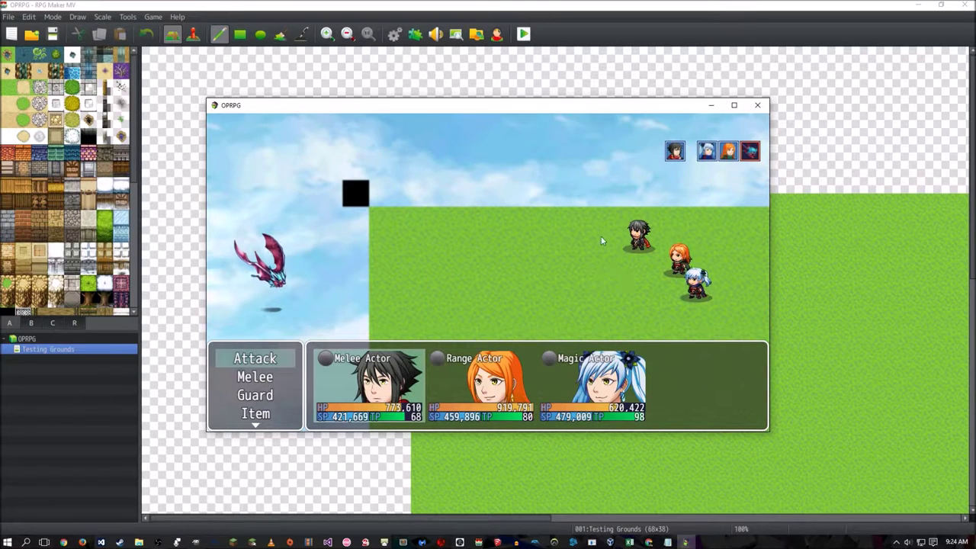
{"action": "key", "text": "Return"}
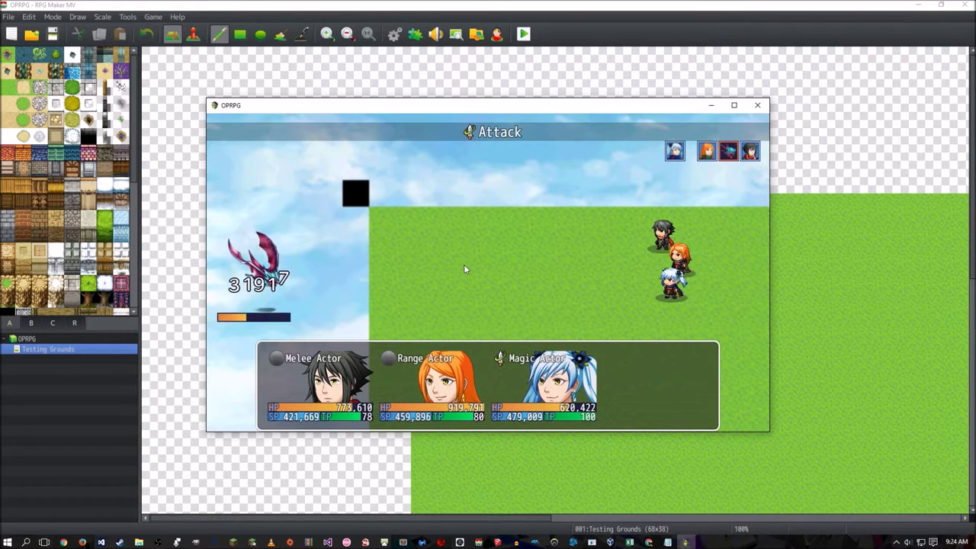
{"action": "key", "text": "Return"}
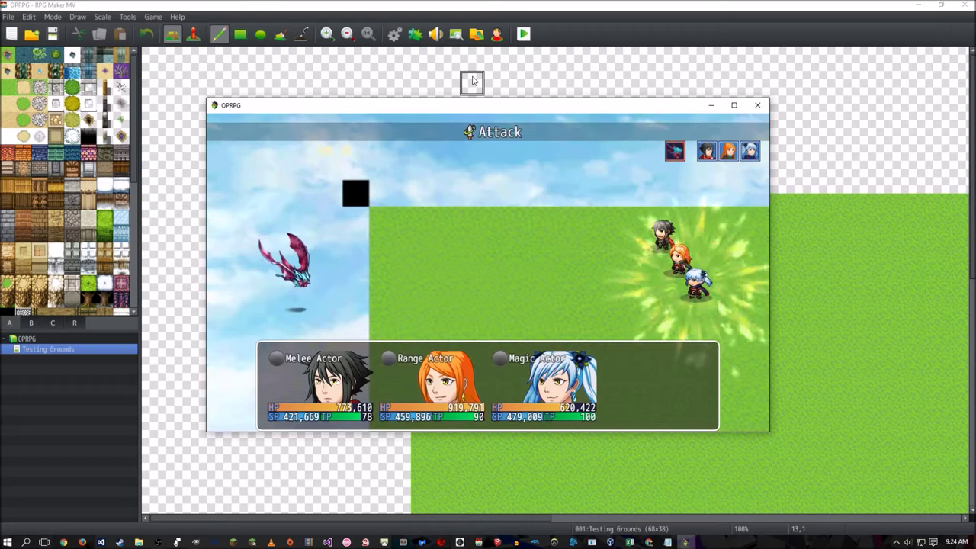
{"action": "key", "text": "Return"}
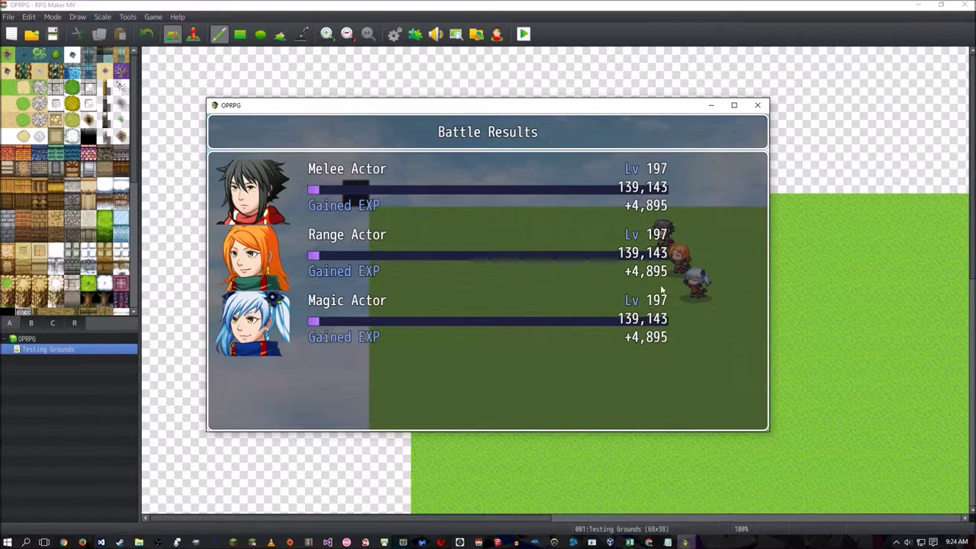
Close the battle results and spoils, and walk the party a short way across the map.
{"action": "left_click", "coordinate": [523, 255]}
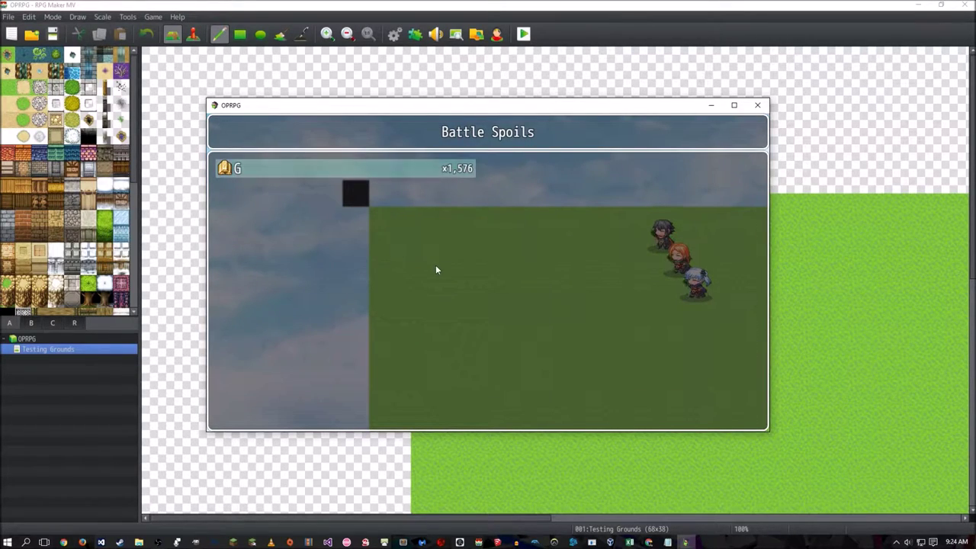
{"action": "left_click", "coordinate": [473, 230]}
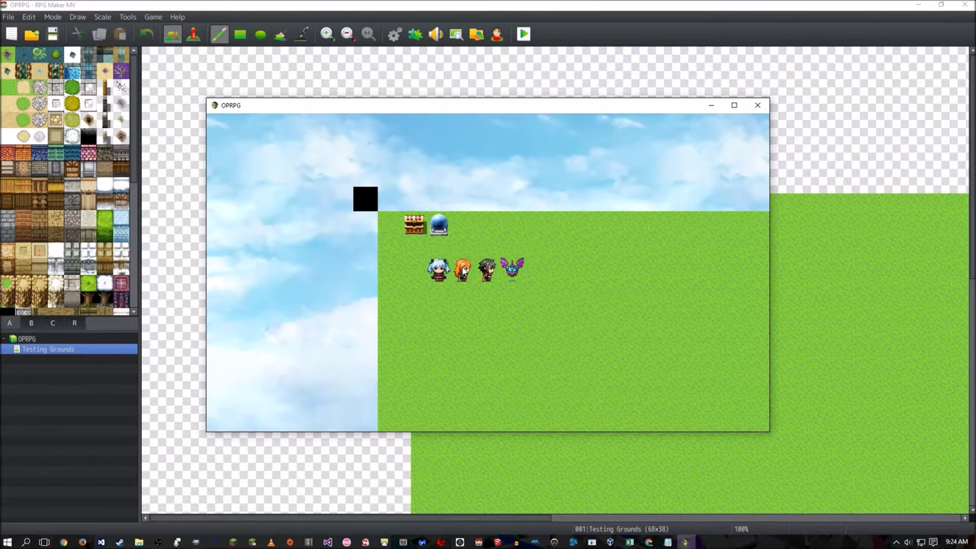
{"action": "left_click", "coordinate": [470, 252]}
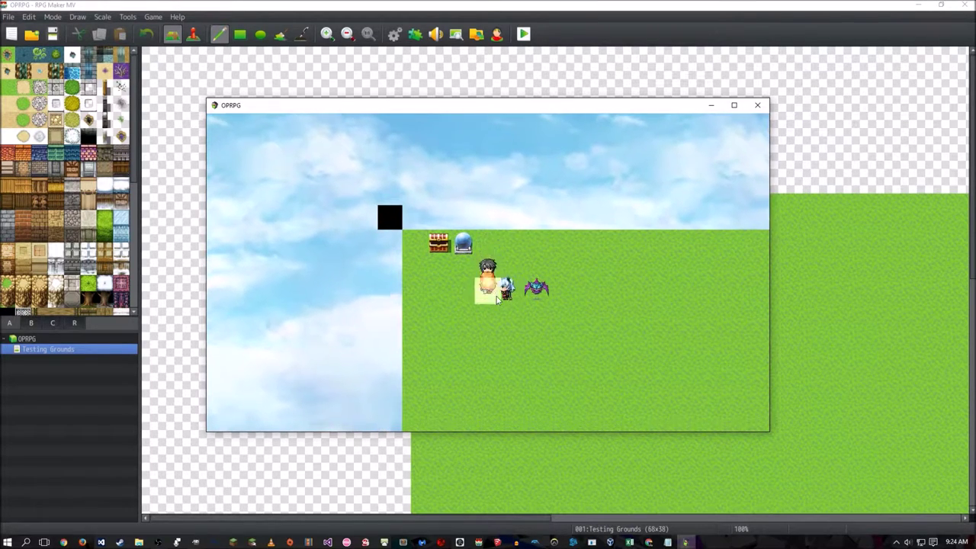
{"action": "left_click", "coordinate": [500, 234]}
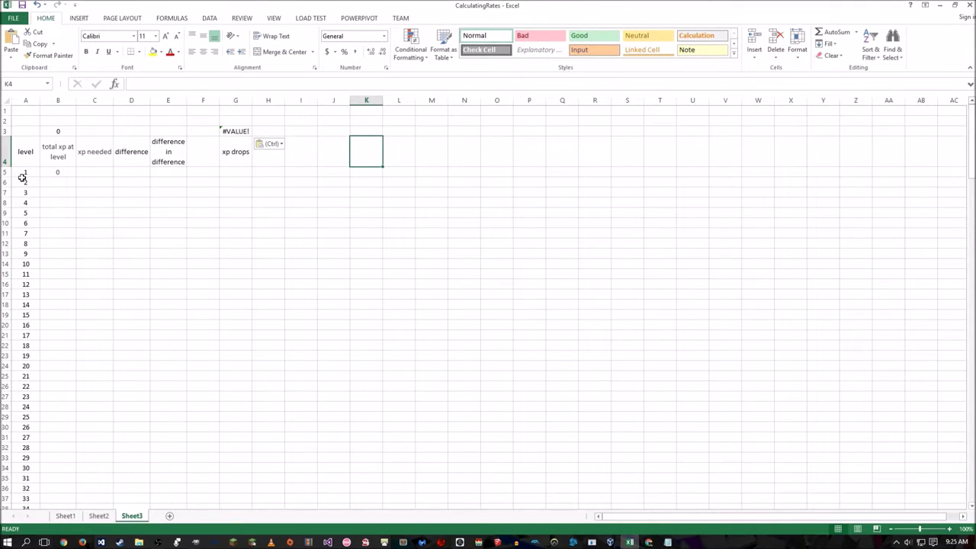
Enter 1, 2, 3 from I5 downward and extend the series down to 200 in I204.
{"action": "left_click", "coordinate": [302, 173]}
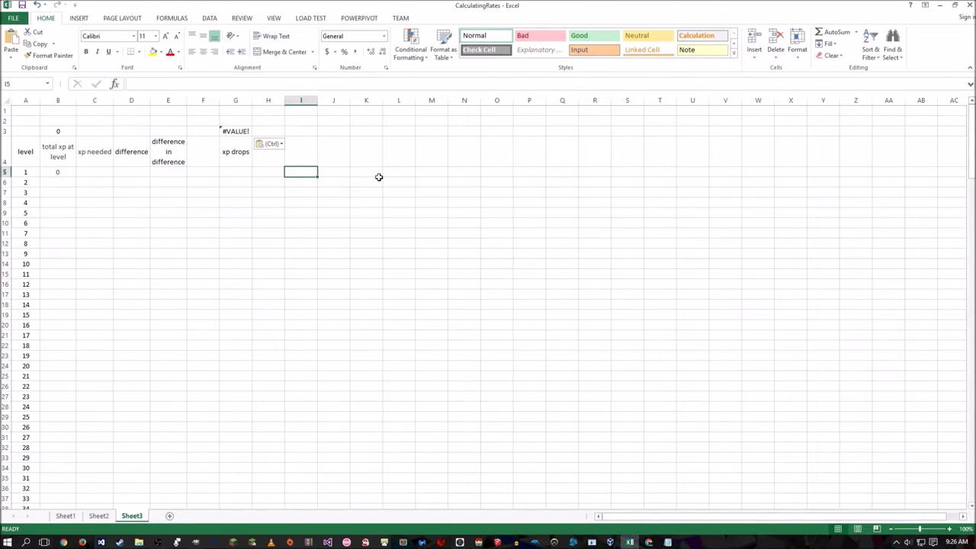
{"action": "type", "text": "1"}
{"action": "key", "text": "Return"}
{"action": "type", "text": "2"}
{"action": "key", "text": "Return"}
{"action": "type", "text": "3"}
{"action": "key", "text": "Return"}
{"action": "left_click_drag", "start_coordinate": [301, 167], "coordinate": [313, 458]}
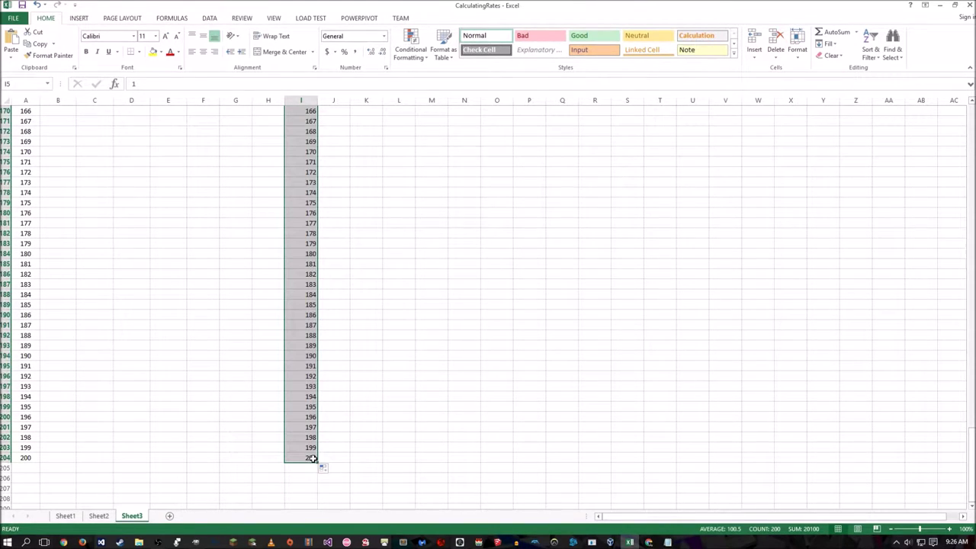
{"action": "scroll", "coordinate": [328, 310], "scroll_direction": "up", "scroll_amount": 20}
{"action": "scroll", "coordinate": [298, 294], "scroll_direction": "up", "scroll_amount": 10}
{"action": "key", "text": "Home"}
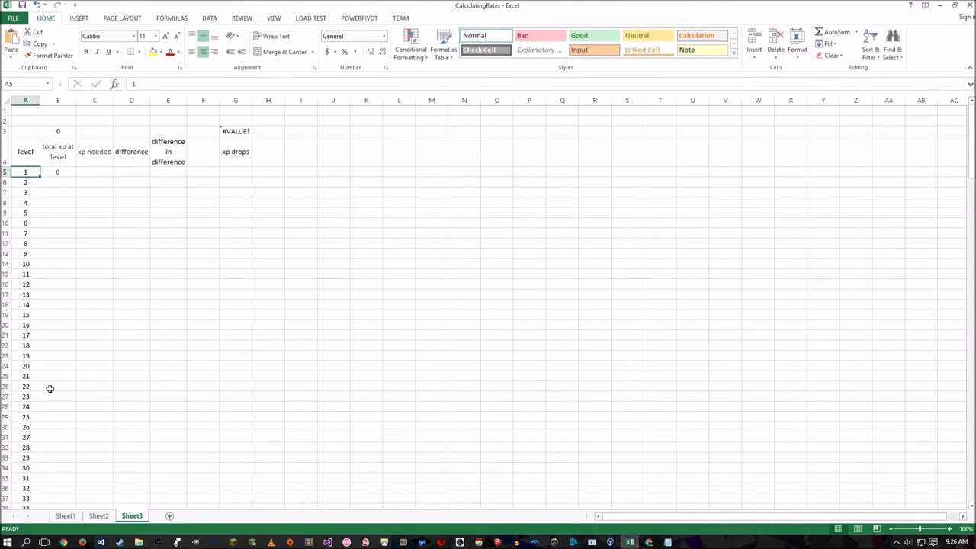
Clear cell B5 and re-enter 0 as the total xp at level 1.
{"action": "left_click", "coordinate": [55, 175]}
{"action": "key", "text": "Delete"}
{"action": "left_click", "coordinate": [29, 160]}
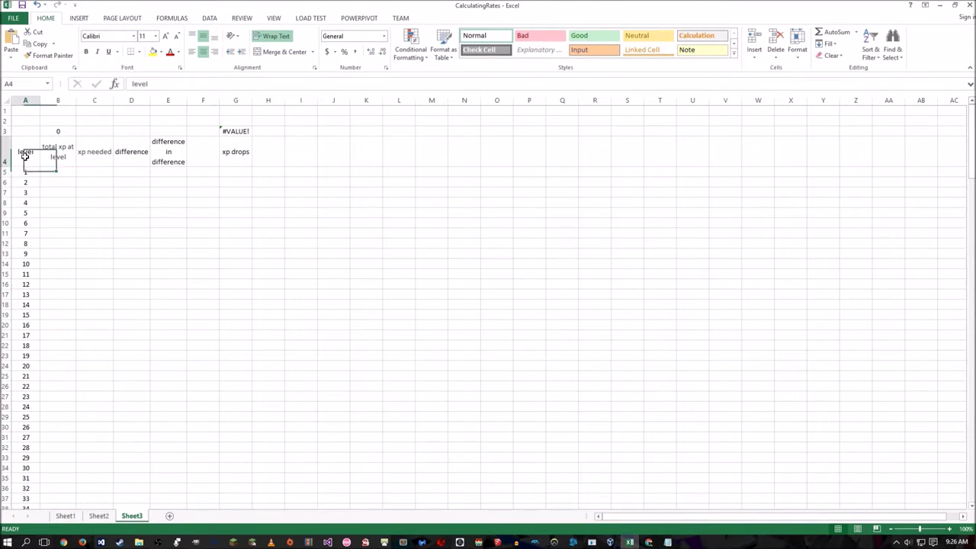
{"action": "key", "text": "Right"}
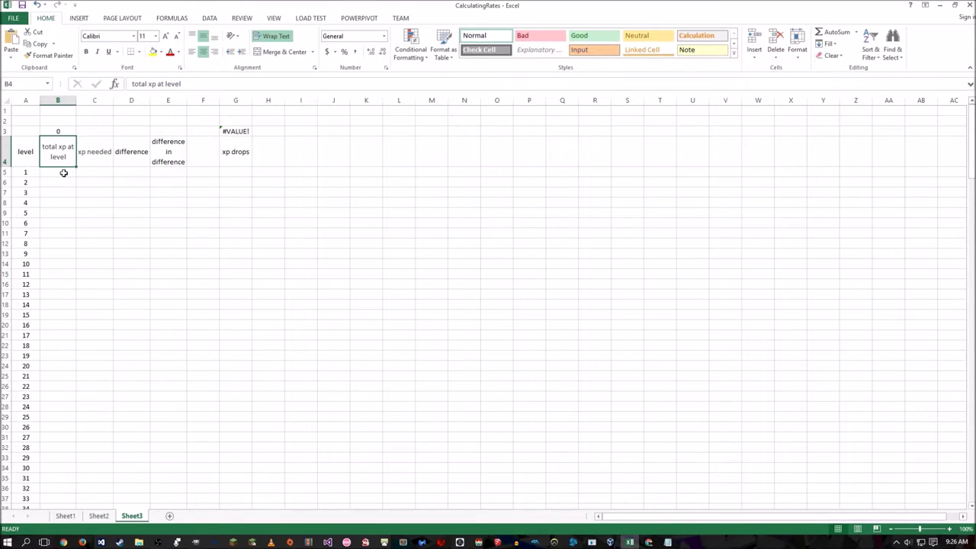
{"action": "left_click", "coordinate": [64, 173]}
{"action": "type", "text": "0"}
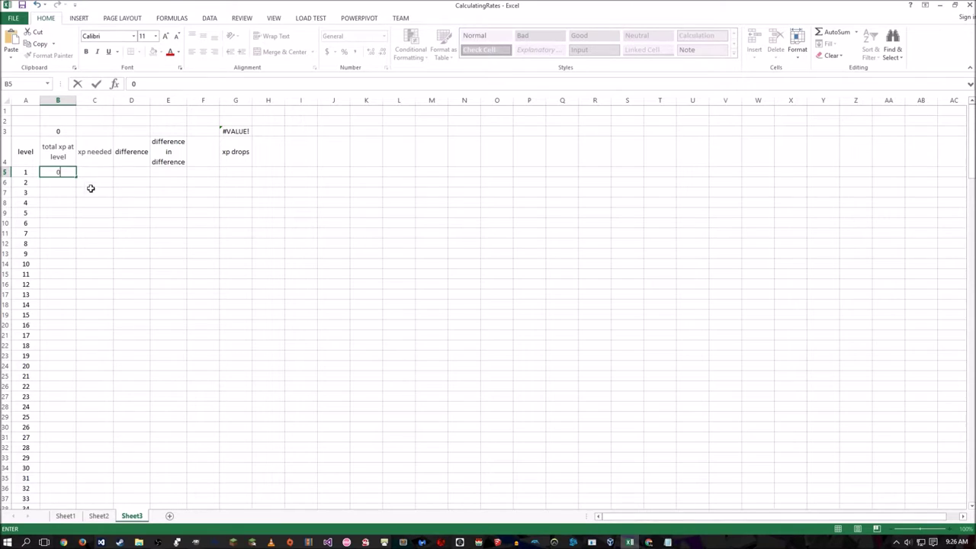
{"action": "key", "text": "Return"}
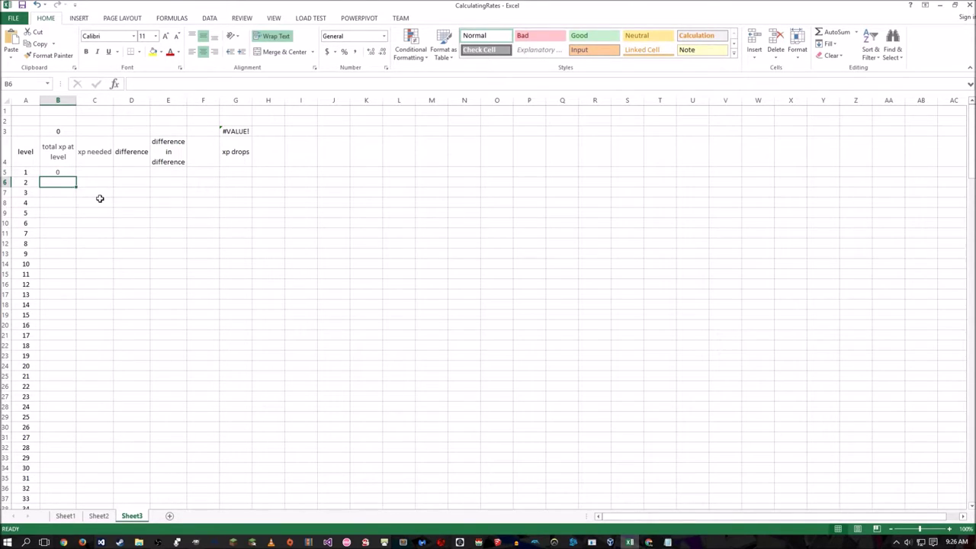
{"action": "left_click", "coordinate": [163, 84]}
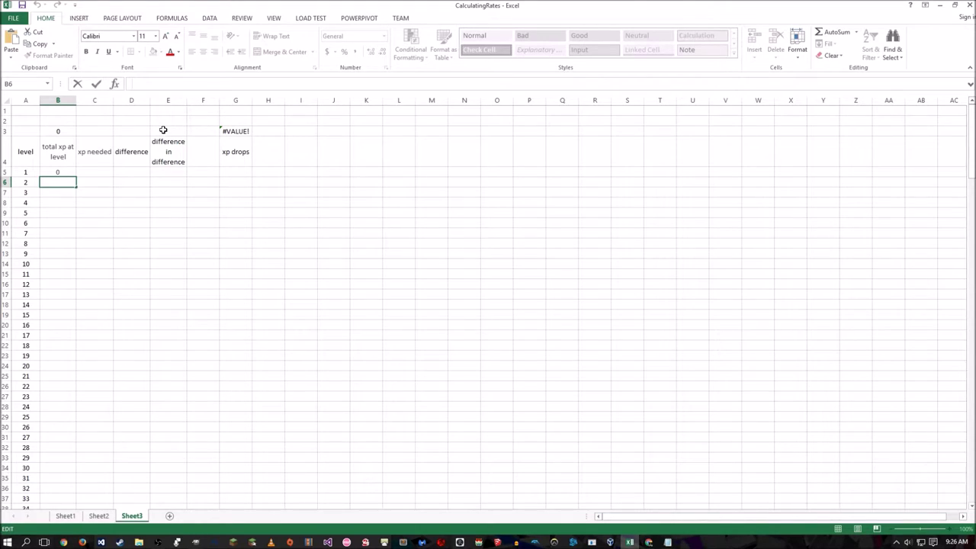
{"action": "type", "text": "="}
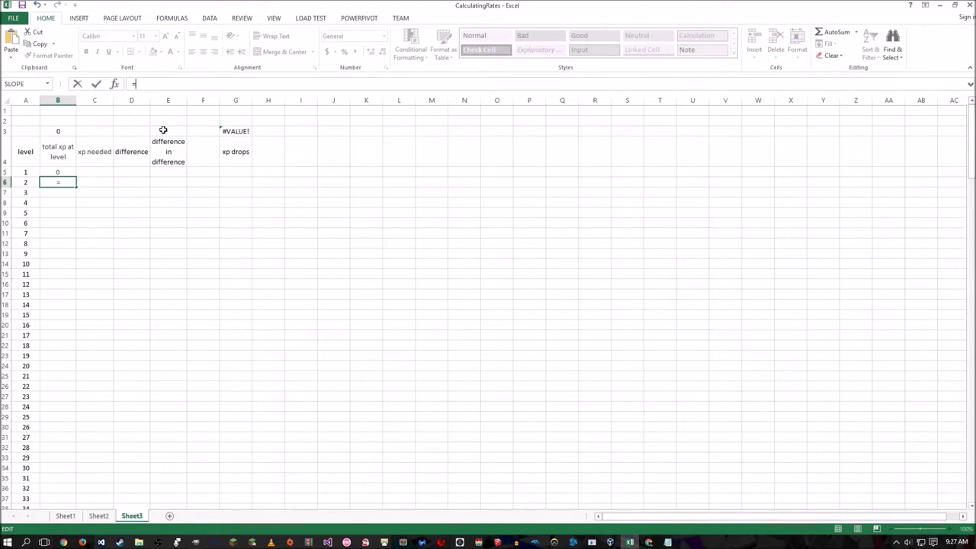
{"action": "left_click", "coordinate": [28, 181]}
{"action": "left_click", "coordinate": [148, 82]}
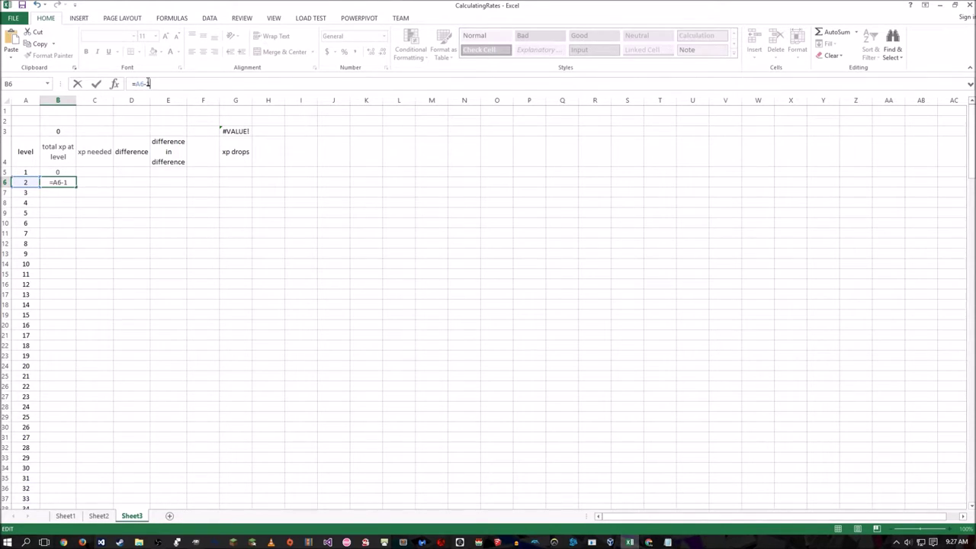
{"action": "type", "text": "("}
{"action": "key", "text": "Escape"}
Enter the sample values 1, 10, 100 and 200 down cells J5 to J8.
{"action": "left_click", "coordinate": [336, 170]}
{"action": "type", "text": "1"}
{"action": "key", "text": "Return"}
{"action": "type", "text": "10"}
{"action": "key", "text": "Return"}
{"action": "type", "text": "100"}
{"action": "key", "text": "Return"}
{"action": "type", "text": "200"}
{"action": "key", "text": "Return"}
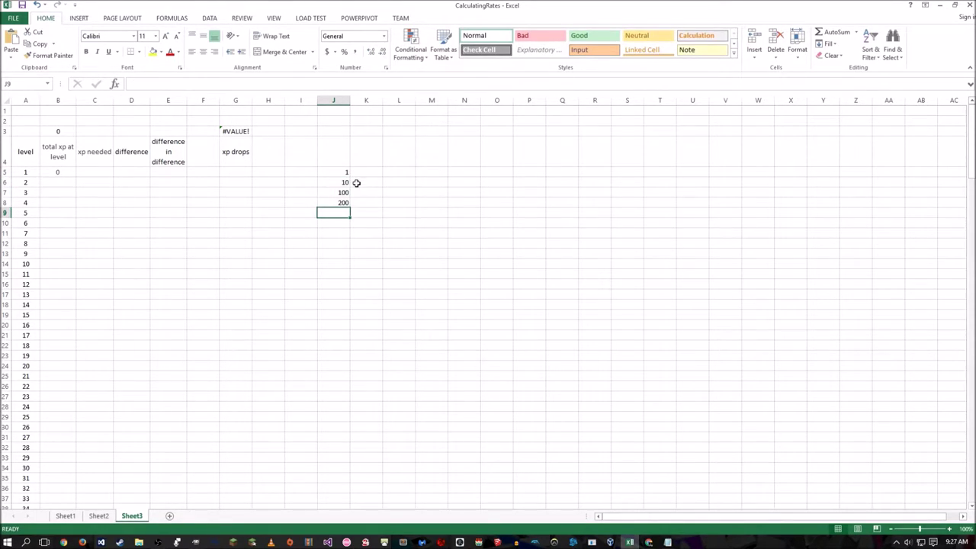
Clear the sample values from cells J5 to J8.
{"action": "left_click", "coordinate": [344, 180]}
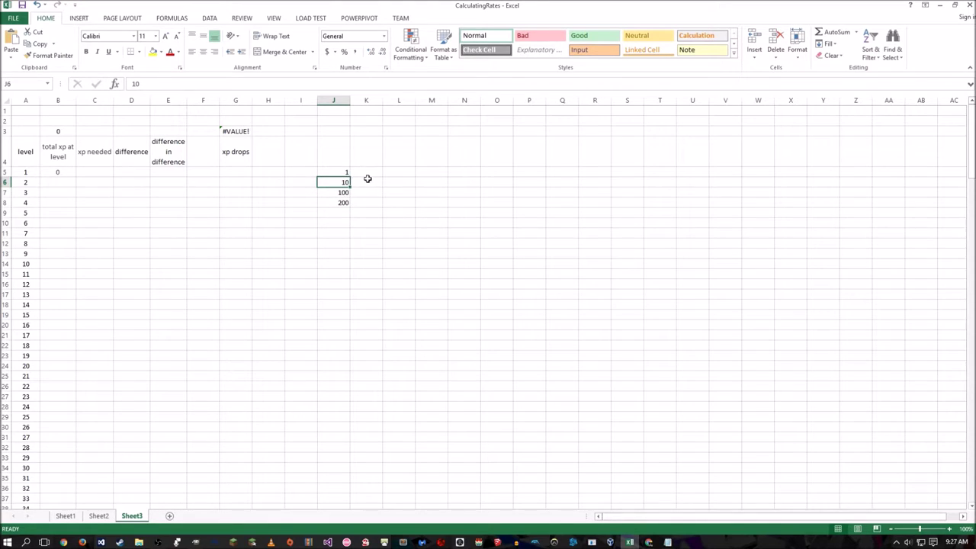
{"action": "left_click", "coordinate": [367, 179]}
{"action": "left_click", "coordinate": [342, 182]}
{"action": "left_click", "coordinate": [356, 181]}
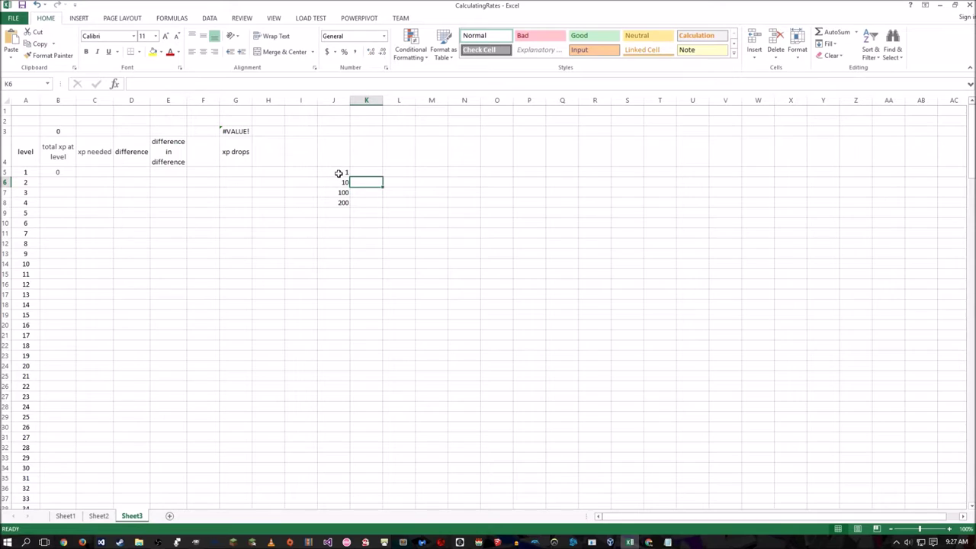
{"action": "left_click", "coordinate": [341, 174]}
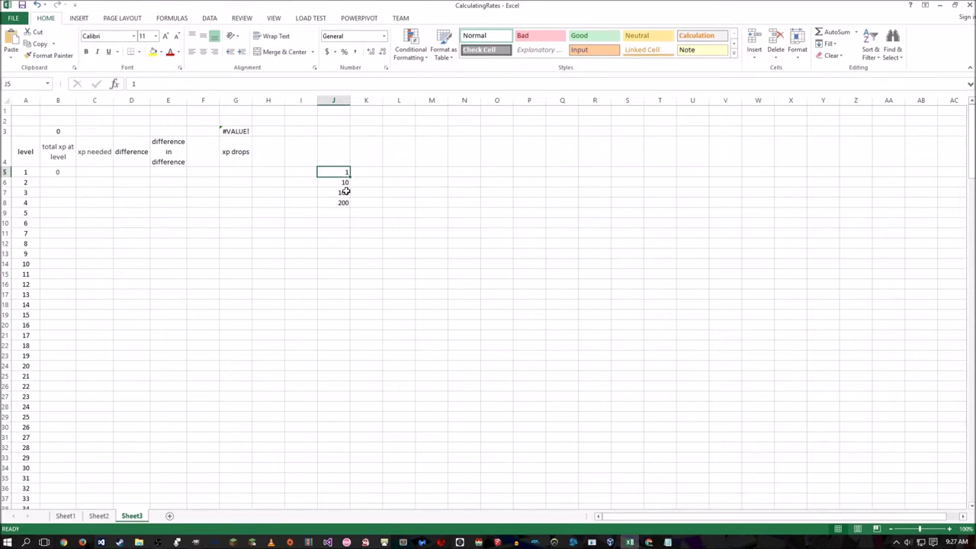
{"action": "left_click_drag", "start_coordinate": [343, 195], "coordinate": [344, 202]}
{"action": "key", "text": "Delete"}
Enter the formula =(A6-1)*100 in B6 as the total xp at level 2.
{"action": "left_click", "coordinate": [35, 183]}
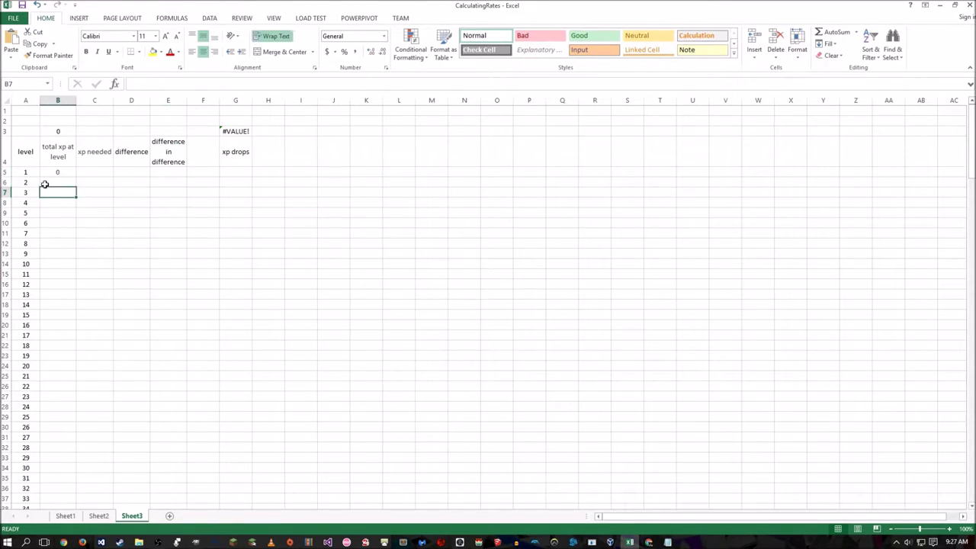
{"action": "left_click", "coordinate": [51, 184]}
{"action": "type", "text": "="}
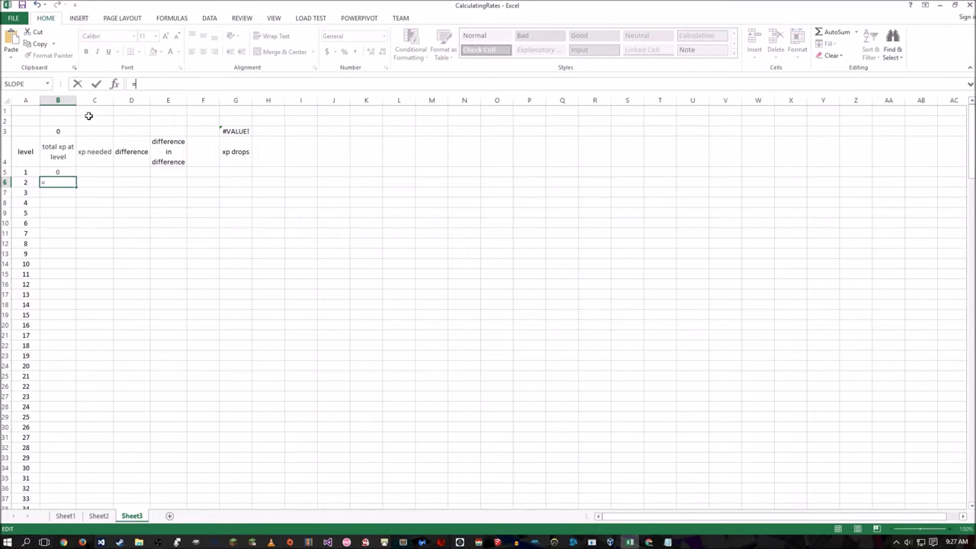
{"action": "left_click", "coordinate": [30, 182]}
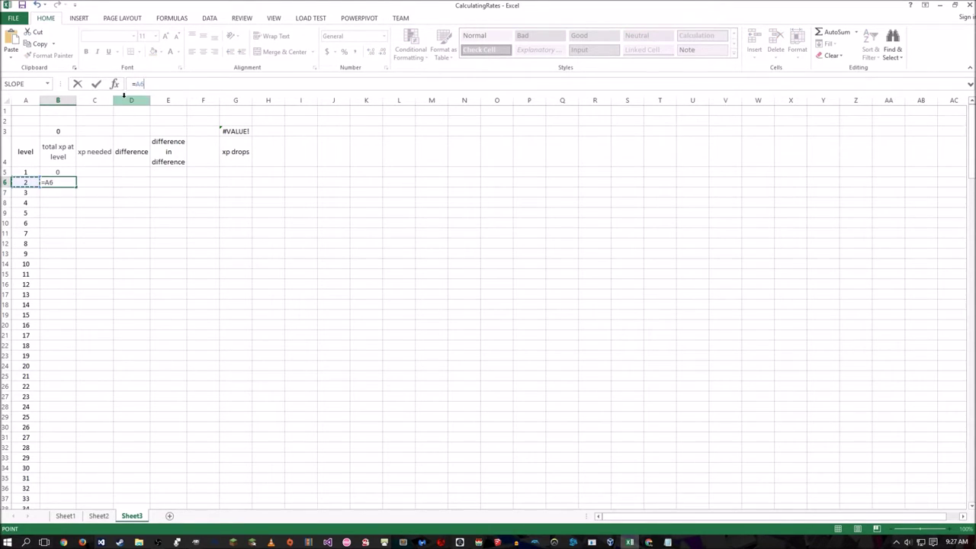
{"action": "type", "text": "-1)"}
{"action": "key", "text": "Return"}
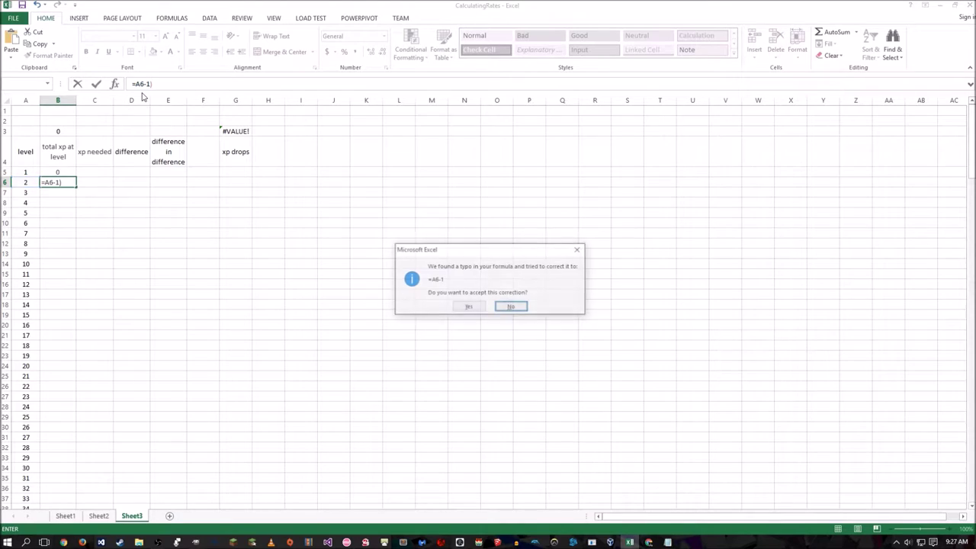
{"action": "key", "text": "n"}
{"action": "key", "text": "Return"}
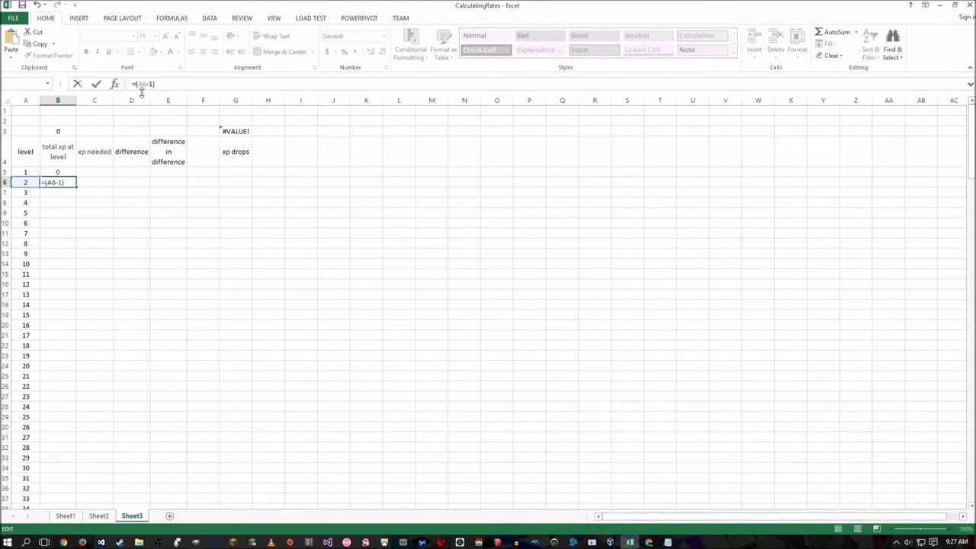
{"action": "type", "text": "*100"}
{"action": "key", "text": "Return"}
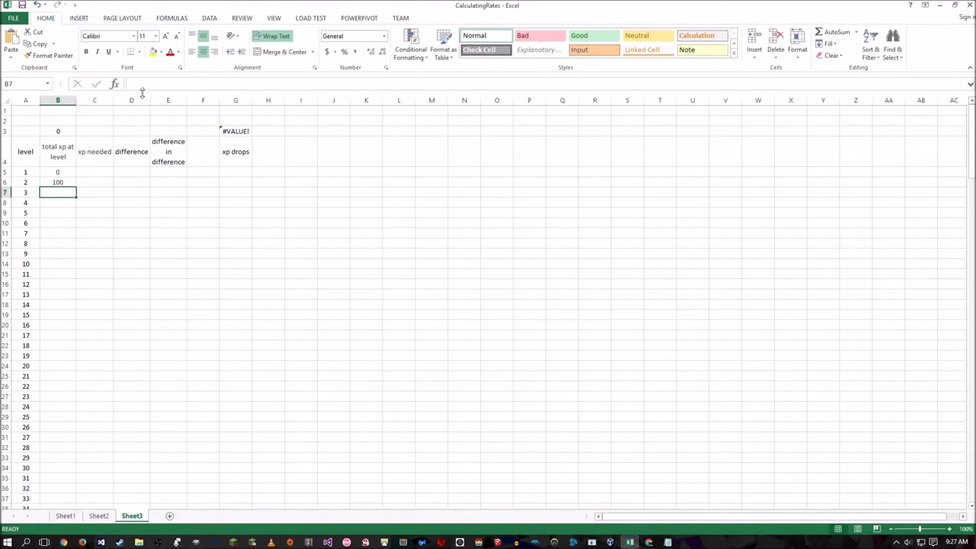
Fill the B6 formula down the total xp column to level 200 in row 204.
{"action": "left_click", "coordinate": [65, 184]}
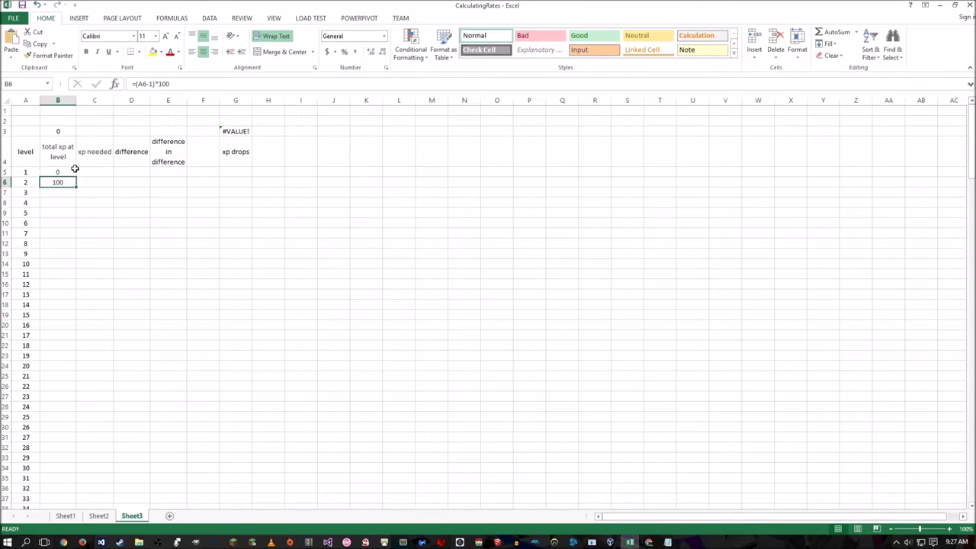
{"action": "left_click_drag", "start_coordinate": [75, 187], "coordinate": [77, 505]}
{"action": "scroll", "coordinate": [54, 318], "scroll_direction": "up", "scroll_amount": 20}
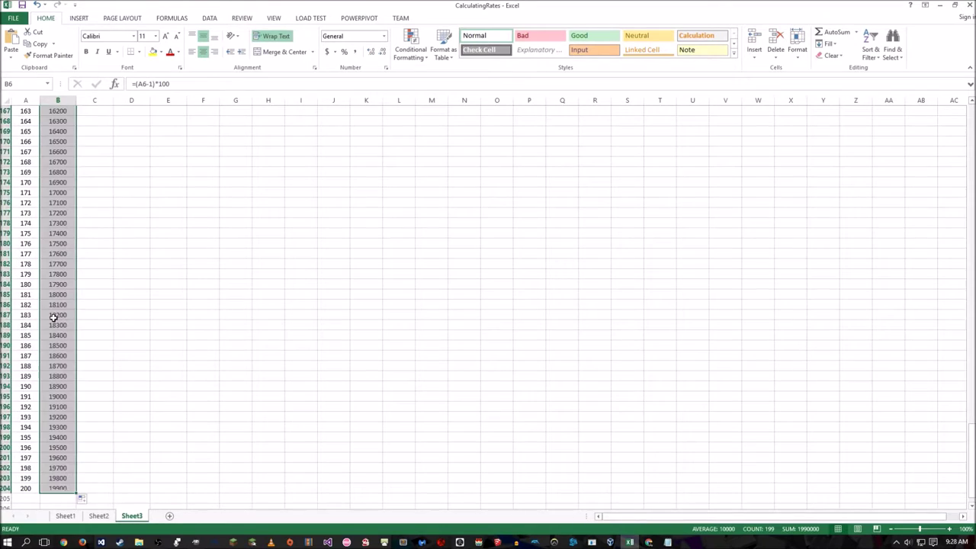
{"action": "scroll", "coordinate": [79, 262], "scroll_direction": "up", "scroll_amount": 20}
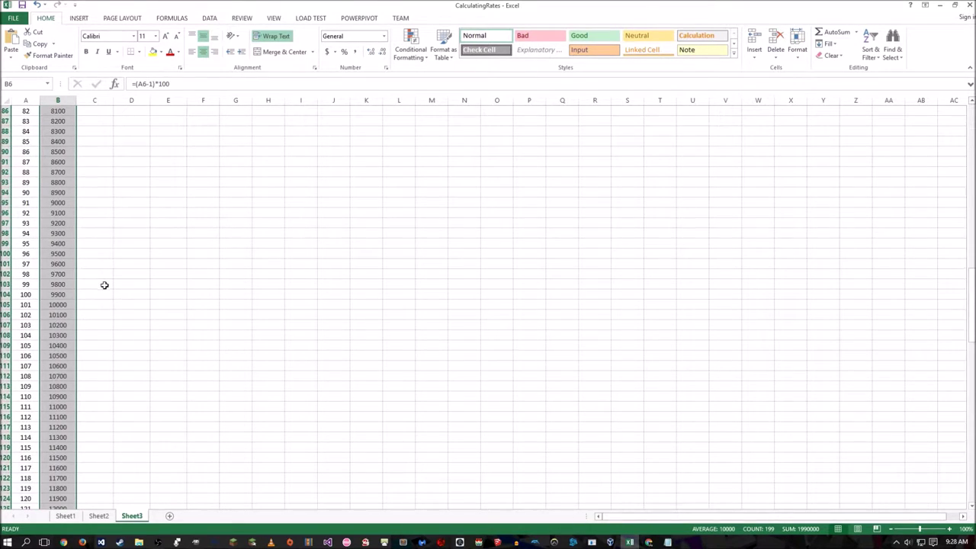
{"action": "left_click", "coordinate": [73, 183]}
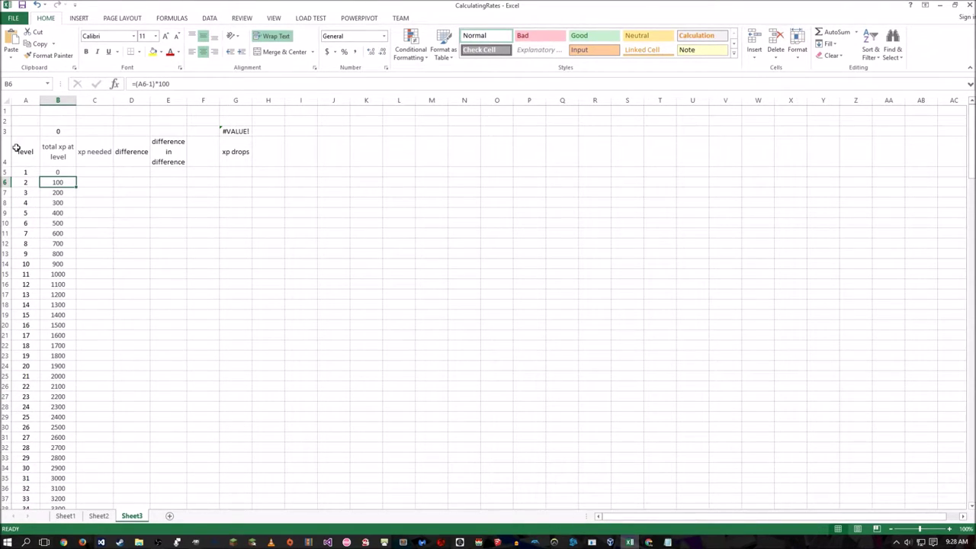
Insert a line chart of the levels and total xp in cells A5 to B200.
{"action": "left_click_drag", "start_coordinate": [29, 170], "coordinate": [64, 467]}
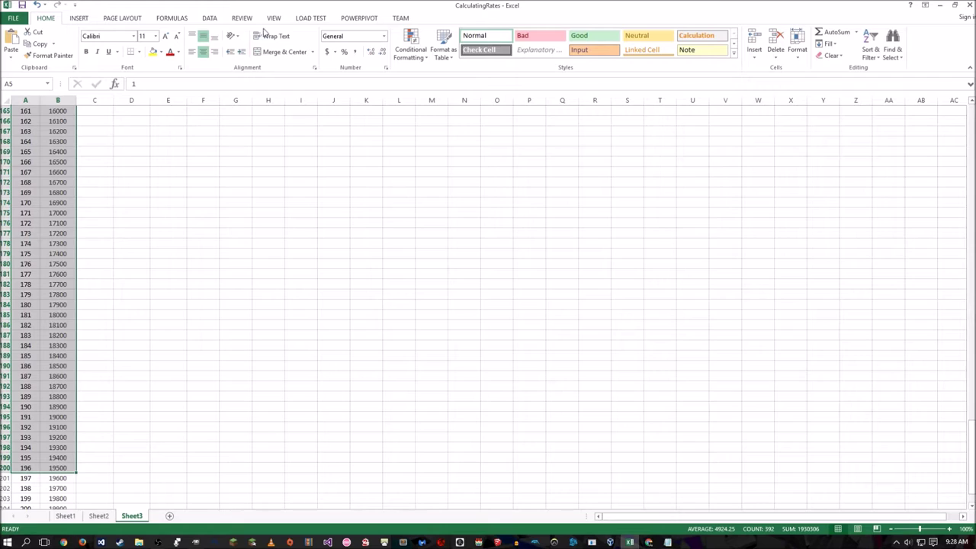
{"action": "left_click", "coordinate": [79, 18]}
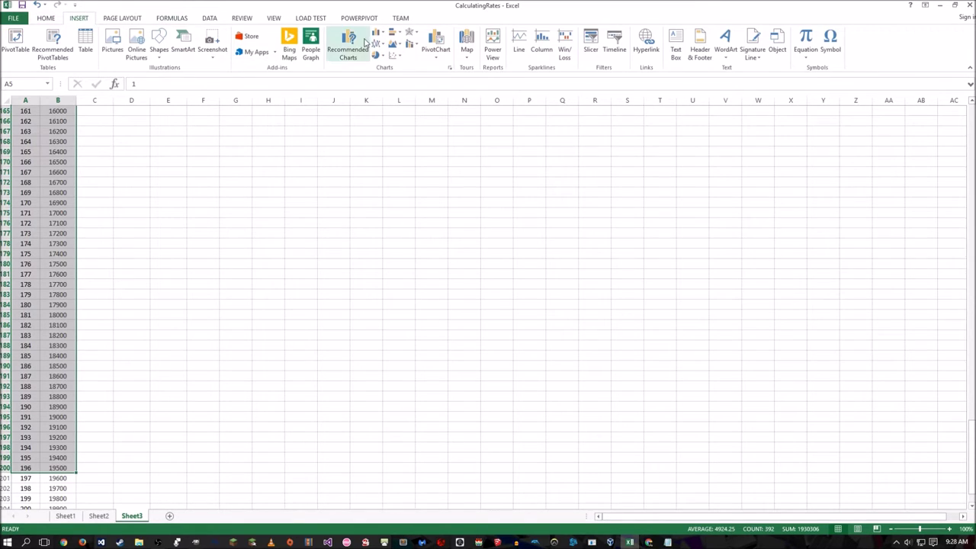
{"action": "left_click", "coordinate": [356, 44]}
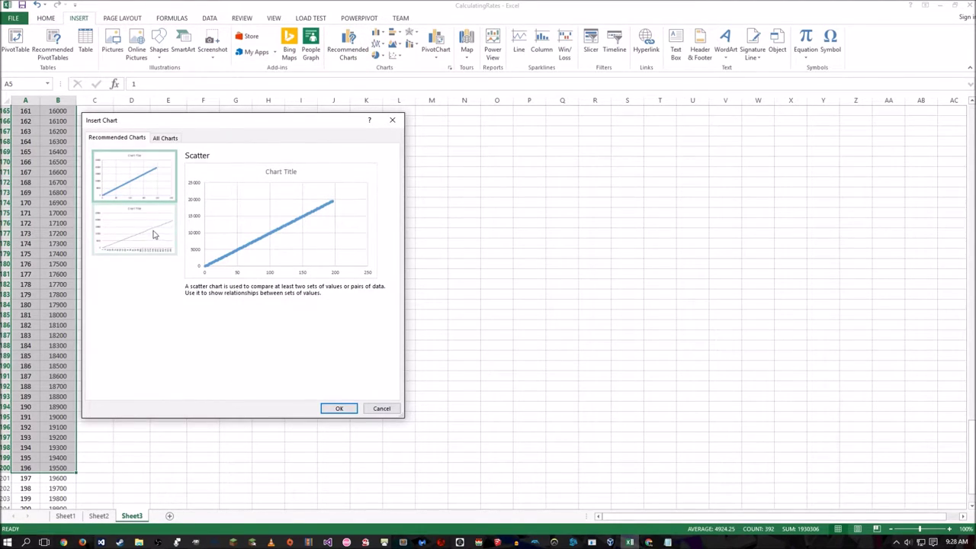
{"action": "left_click", "coordinate": [153, 234]}
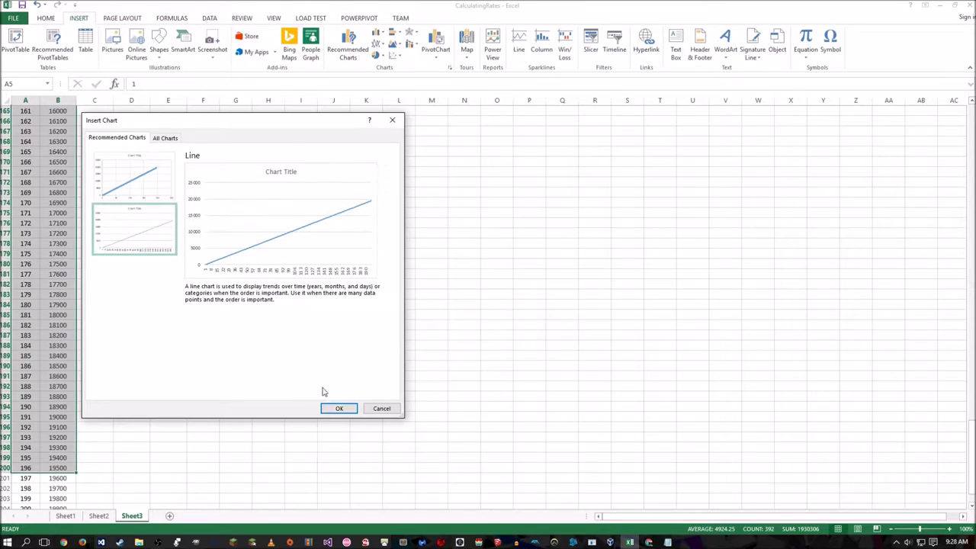
{"action": "left_click", "coordinate": [339, 408]}
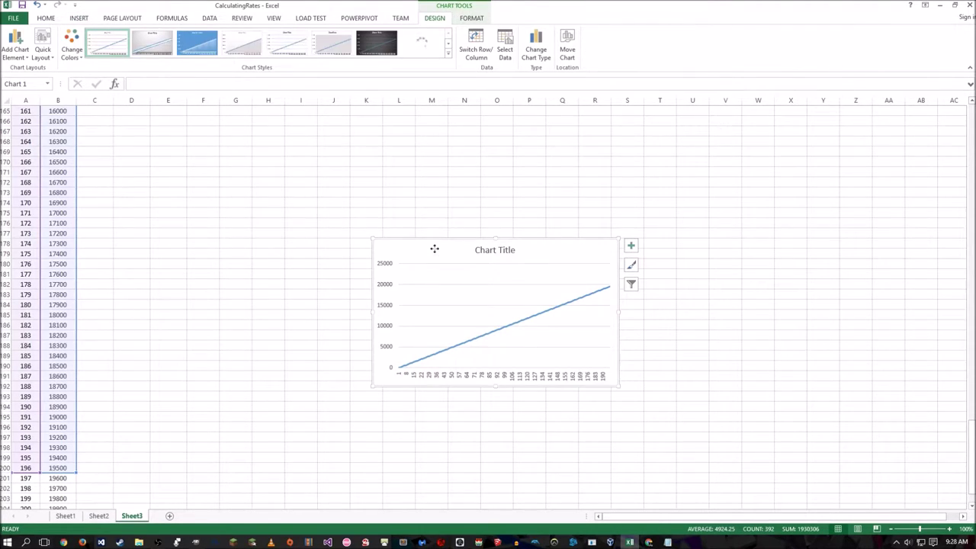
Apply the dark chart style with light text and move the chart up beside the table's header rows.
{"action": "left_click_drag", "start_coordinate": [435, 249], "coordinate": [395, 116]}
{"action": "scroll", "coordinate": [397, 170], "scroll_direction": "up", "scroll_amount": 2}
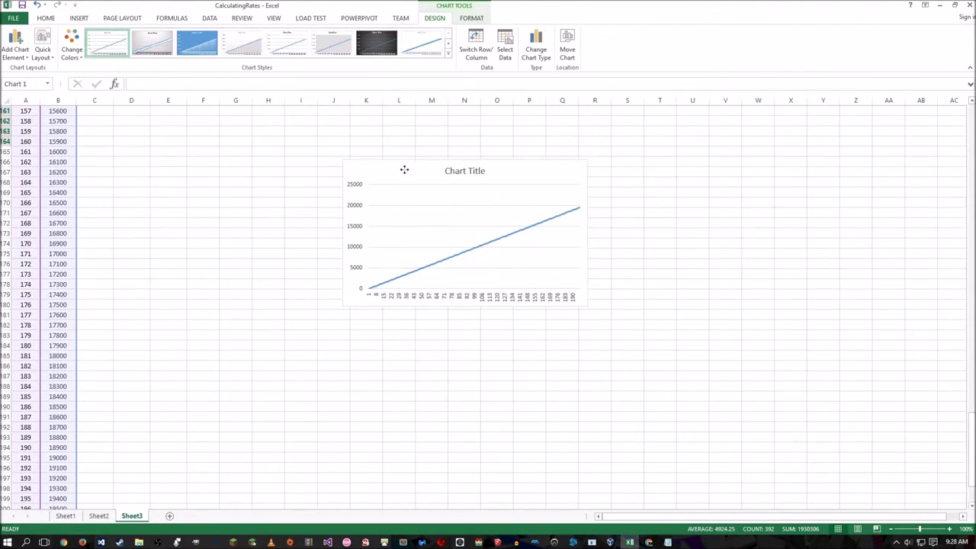
{"action": "left_click", "coordinate": [377, 43]}
{"action": "left_click_drag", "start_coordinate": [377, 170], "coordinate": [352, 27]}
{"action": "left_click_drag", "start_coordinate": [345, 65], "coordinate": [313, 211]}
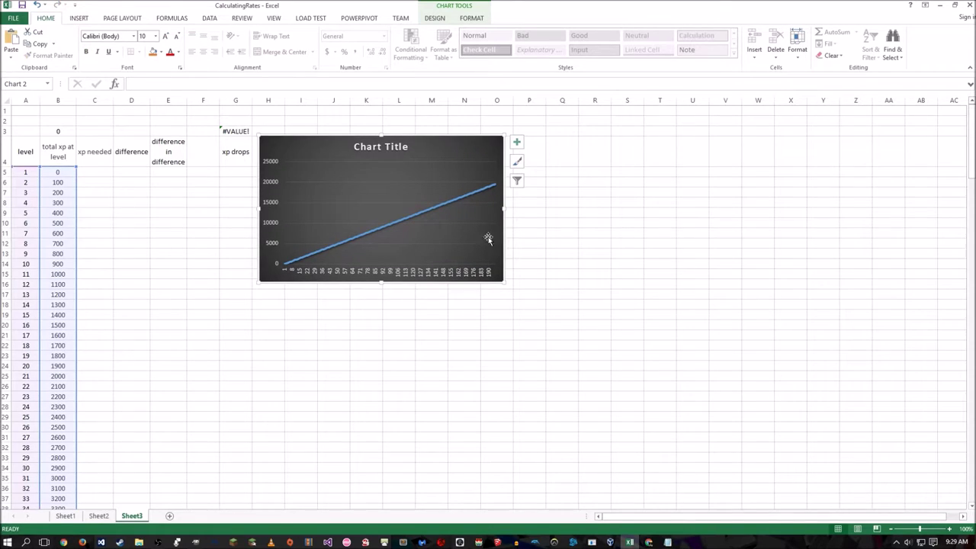
Reposition and enlarge the chart to span about columns J to AA and rows 5 to 34.
{"action": "left_click_drag", "start_coordinate": [325, 138], "coordinate": [386, 171]}
{"action": "left_click_drag", "start_coordinate": [568, 317], "coordinate": [885, 473]}
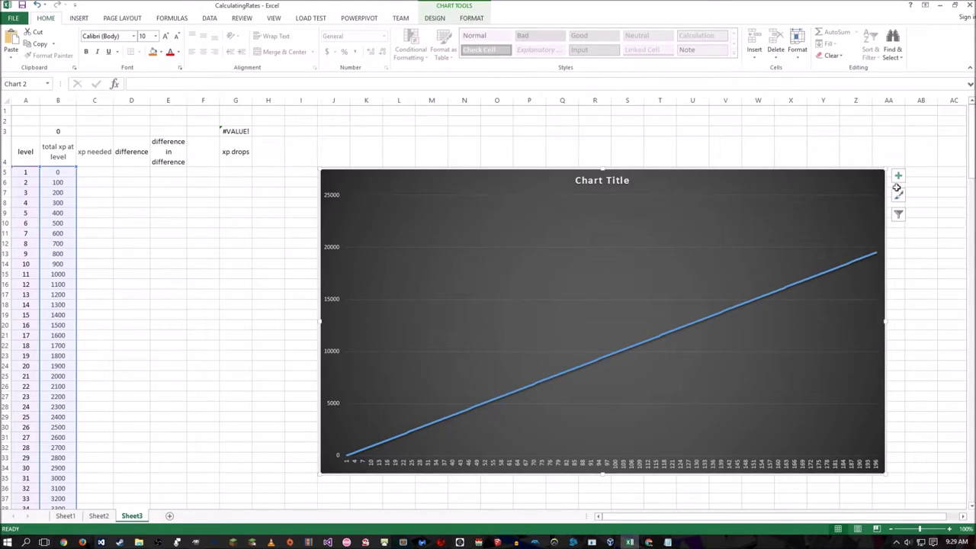
{"action": "key", "text": "Escape"}
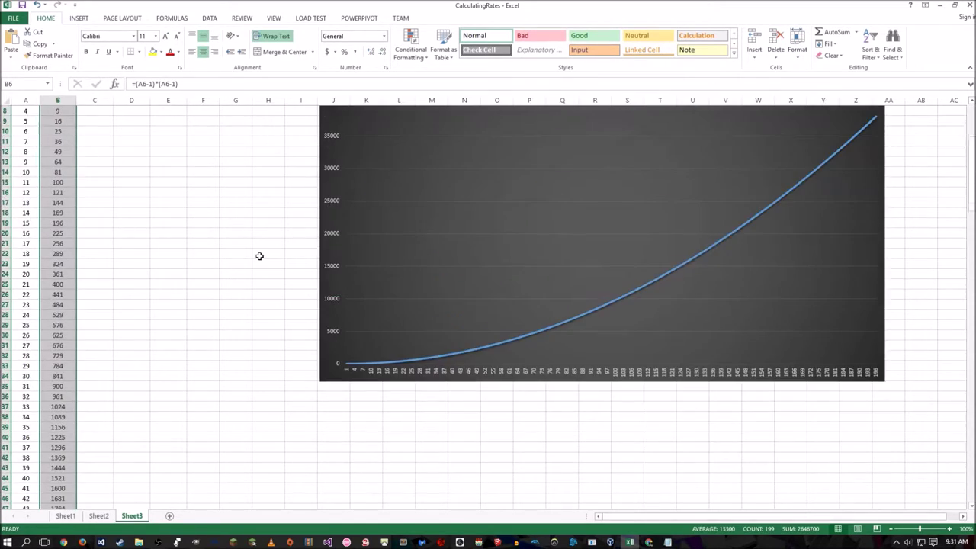
Examine the B6 formula and the total xp values and curve from level 1 to level 200 in row 204.
{"action": "scroll", "coordinate": [261, 236], "scroll_direction": "up", "scroll_amount": 2}
{"action": "left_click", "coordinate": [59, 186]}
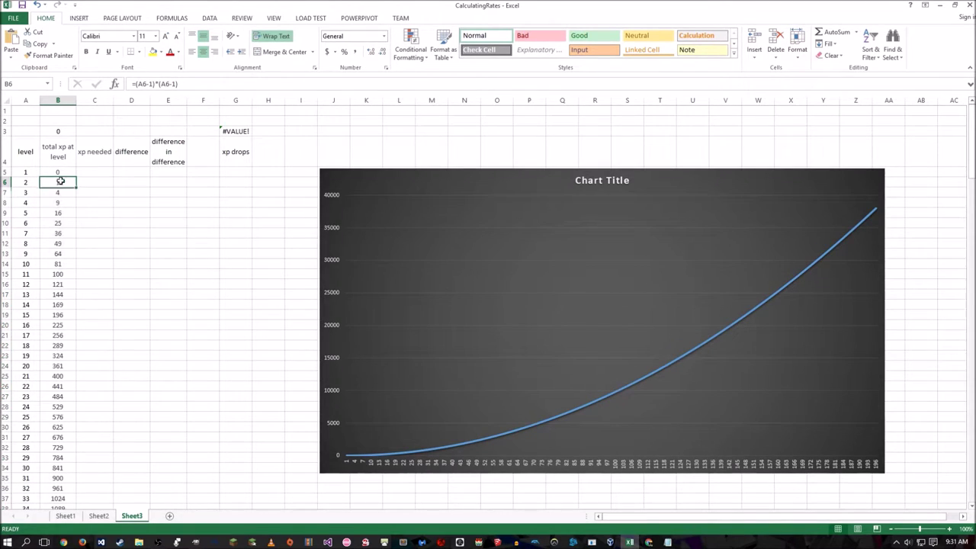
{"action": "left_click", "coordinate": [185, 84]}
{"action": "left_click_drag", "start_coordinate": [184, 85], "coordinate": [158, 85]}
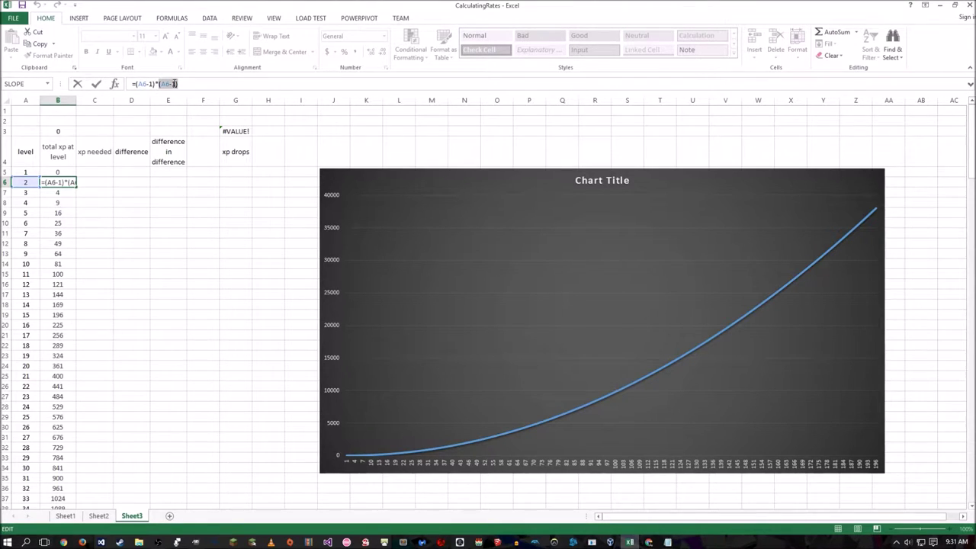
{"action": "key", "text": "Tab"}
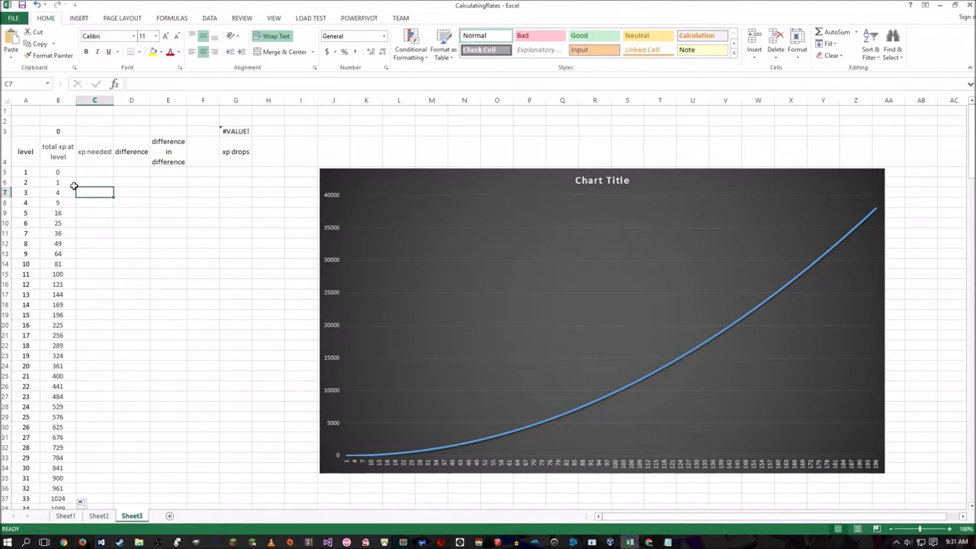
{"action": "left_click", "coordinate": [73, 184]}
{"action": "left_click", "coordinate": [38, 172]}
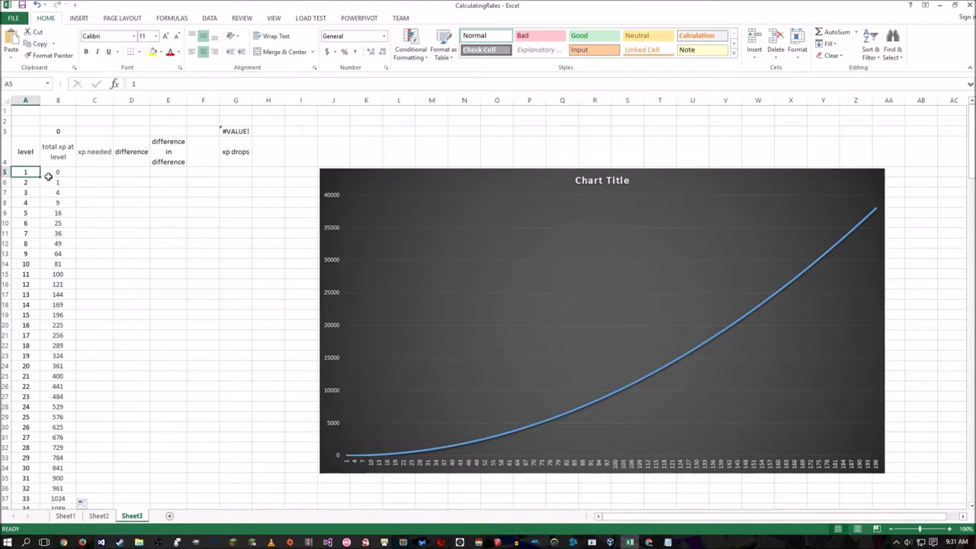
{"action": "left_click", "coordinate": [66, 321]}
{"action": "left_click", "coordinate": [33, 315]}
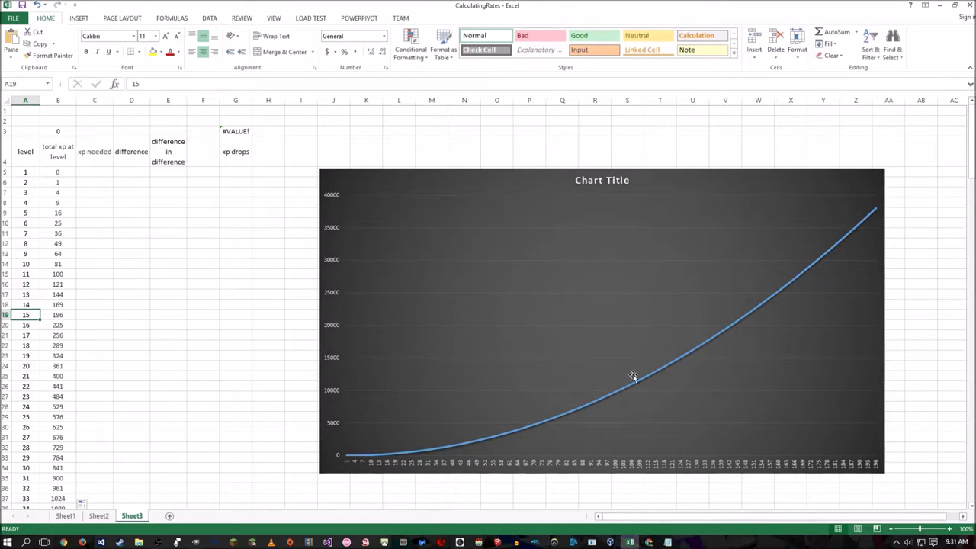
{"action": "left_click", "coordinate": [90, 276]}
{"action": "left_click_drag", "start_coordinate": [972, 141], "coordinate": [972, 479]}
{"action": "left_click", "coordinate": [26, 457]}
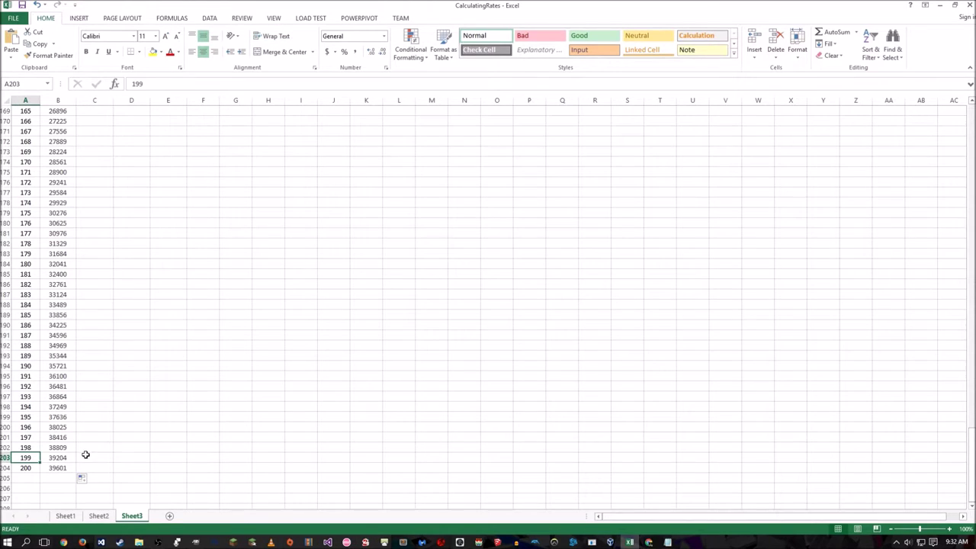
{"action": "left_click", "coordinate": [64, 467]}
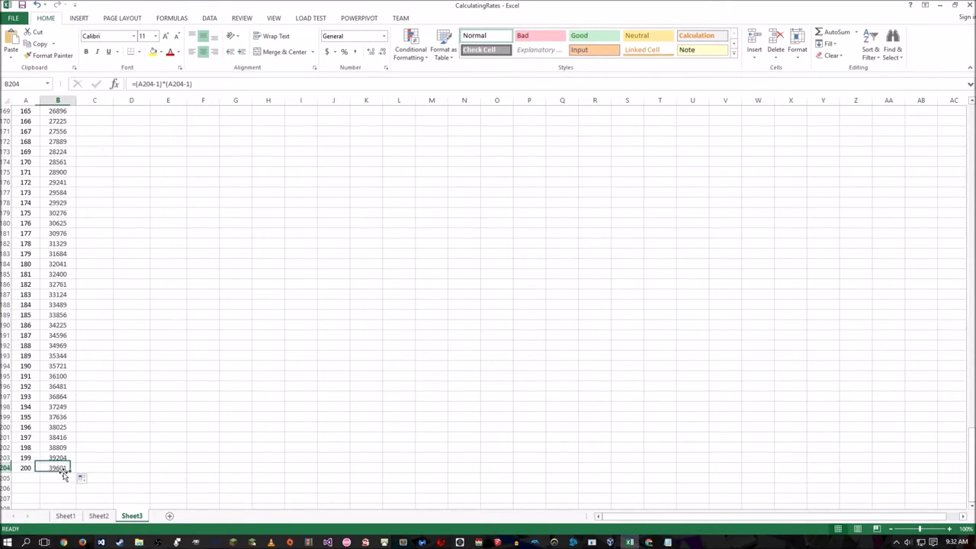
{"action": "left_click_drag", "start_coordinate": [972, 477], "coordinate": [954, 114]}
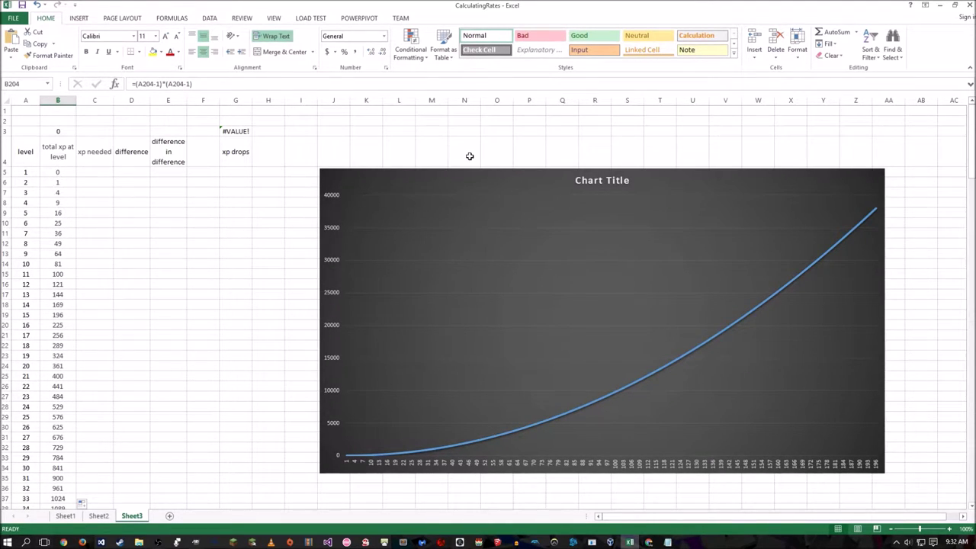
Shift the chart sideways to start at column K and enter the sample levels 1, 5, 10, 50, 100, 150 and 200 down H5 to H11.
{"action": "left_click_drag", "start_coordinate": [470, 172], "coordinate": [518, 174]}
{"action": "left_click", "coordinate": [270, 175]}
{"action": "type", "text": "1"}
{"action": "key", "text": "Return"}
{"action": "type", "text": "5"}
{"action": "key", "text": "Return"}
{"action": "type", "text": "10"}
{"action": "key", "text": "Return"}
{"action": "type", "text": "50"}
{"action": "key", "text": "Return"}
{"action": "type", "text": "100"}
{"action": "key", "text": "Return"}
{"action": "type", "text": "150"}
{"action": "key", "text": "Return"}
{"action": "type", "text": "200"}
{"action": "key", "text": "Return"}
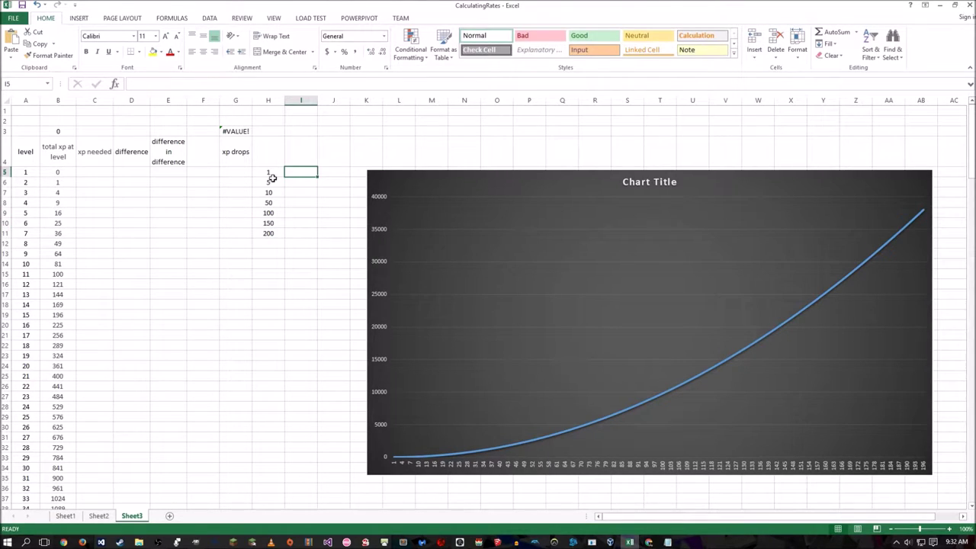
Copy the total xp formula from B6 into column I and fill it down to I11 for the sample levels.
{"action": "left_click", "coordinate": [59, 184]}
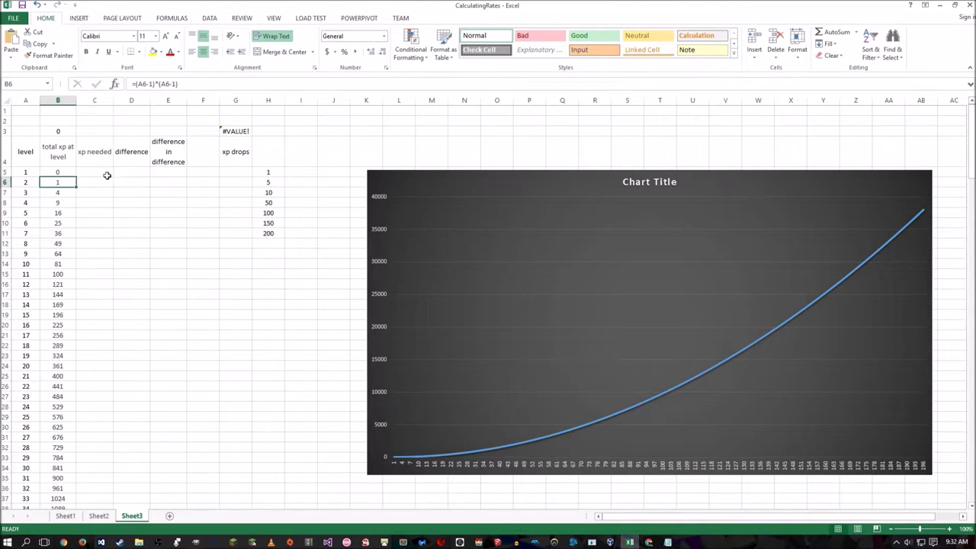
{"action": "left_click", "coordinate": [267, 182]}
{"action": "key", "text": "Return"}
{"action": "left_click", "coordinate": [309, 182]}
{"action": "left_click_drag", "start_coordinate": [317, 187], "coordinate": [318, 235]}
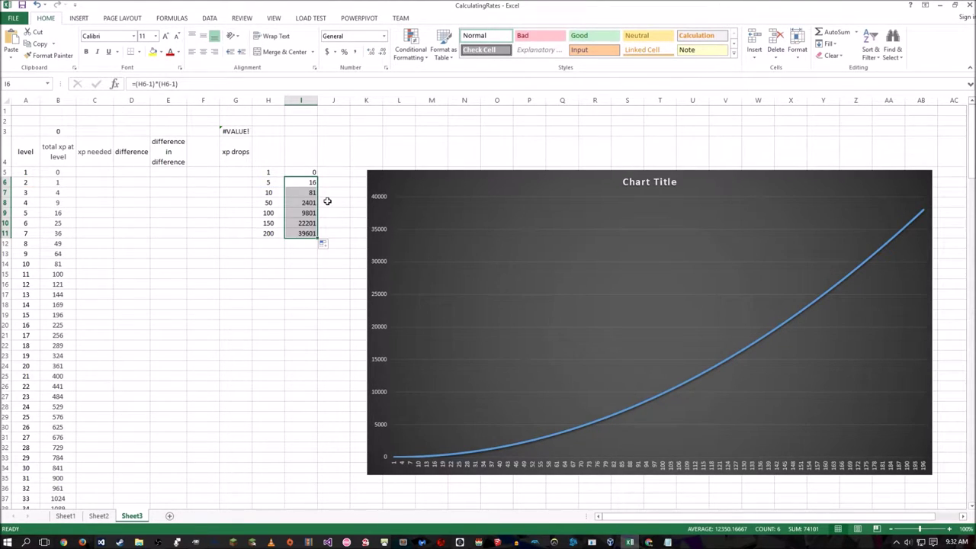
{"action": "left_click", "coordinate": [327, 200]}
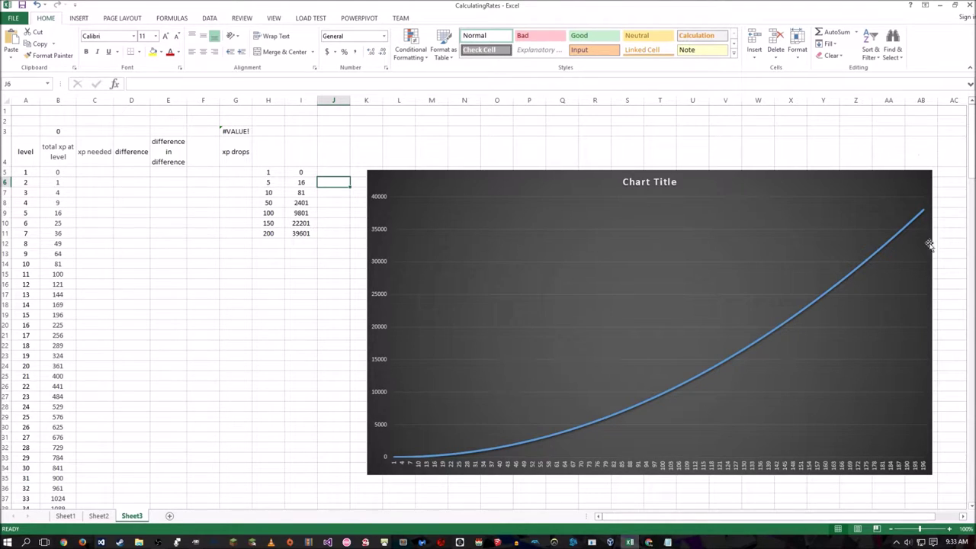
Change the B6 formula to =(A6-1)*100+(A6-1).
{"action": "left_click", "coordinate": [64, 183]}
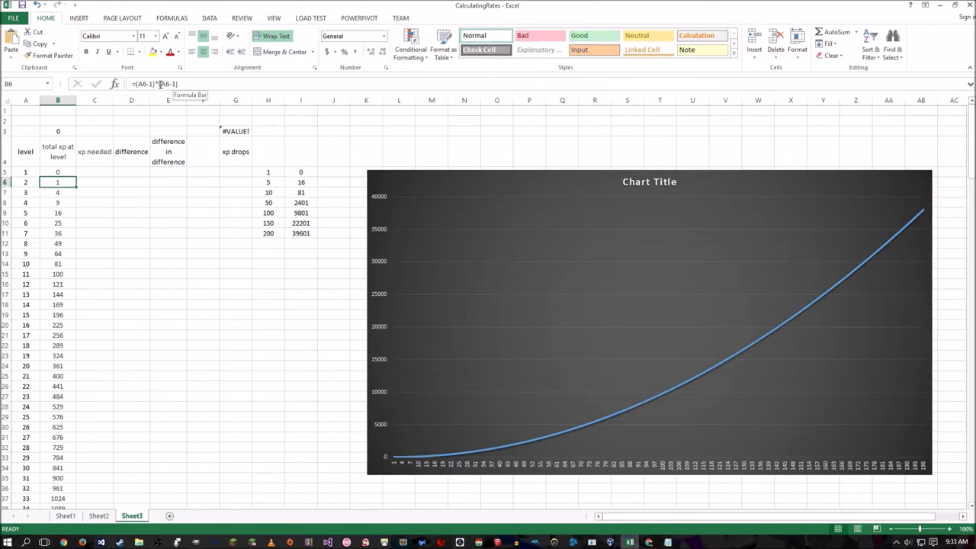
{"action": "left_click", "coordinate": [153, 84]}
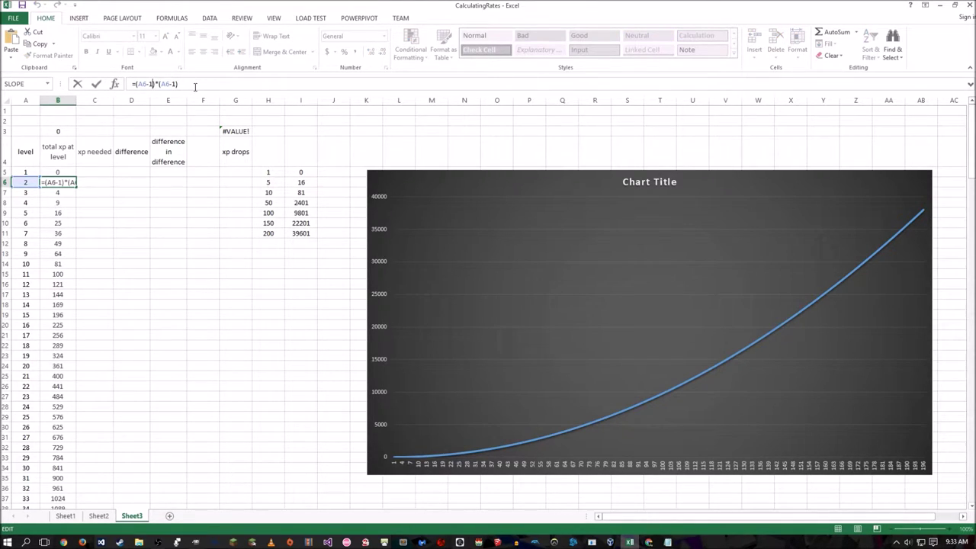
{"action": "key", "text": "Right"}
{"action": "key", "text": "Right"}
{"action": "type", "text": "100+"}
{"action": "key", "text": "Right"}
{"action": "key", "text": "Right"}
{"action": "key", "text": "Right"}
{"action": "key", "text": "Right"}
{"action": "key", "text": "Right"}
{"action": "key", "text": "Right"}
{"action": "key", "text": "Return"}
Copy the B6 formula to I6 and fill it down to I11, also filling B6 down to B9.
{"action": "left_click", "coordinate": [58, 182]}
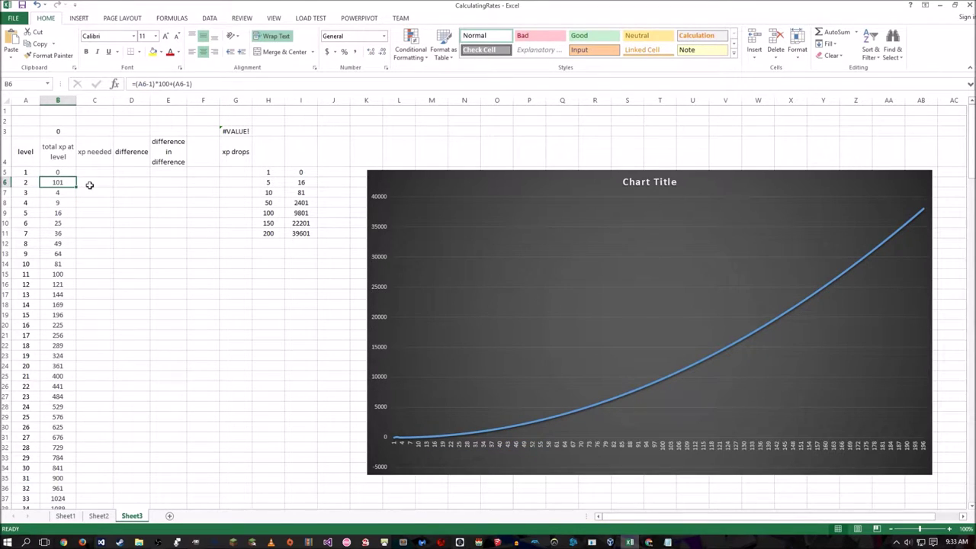
{"action": "key", "text": "ctrl+c"}
{"action": "left_click", "coordinate": [302, 183]}
{"action": "key", "text": "ctrl+v"}
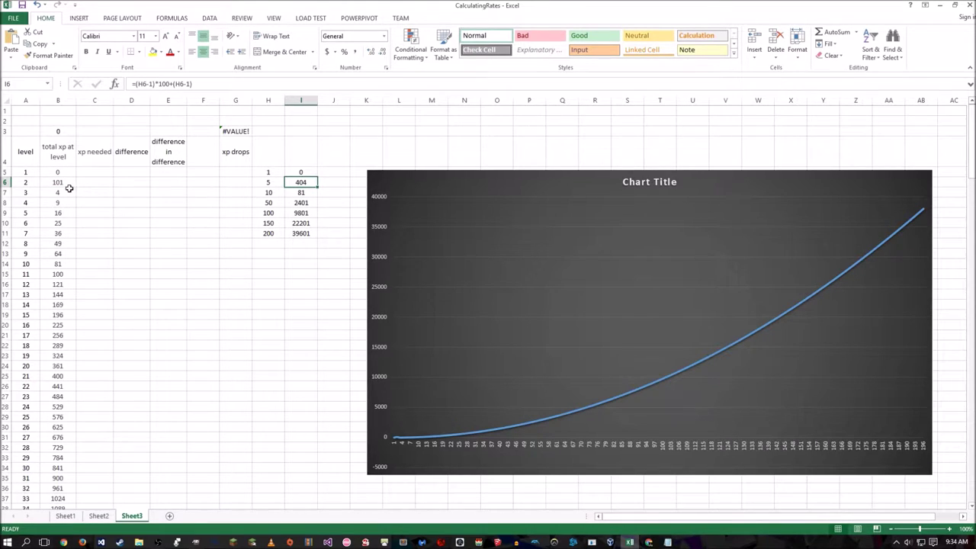
{"action": "left_click", "coordinate": [70, 186]}
{"action": "left_click_drag", "start_coordinate": [77, 188], "coordinate": [76, 222]}
{"action": "left_click", "coordinate": [301, 184]}
{"action": "left_click_drag", "start_coordinate": [317, 187], "coordinate": [319, 236]}
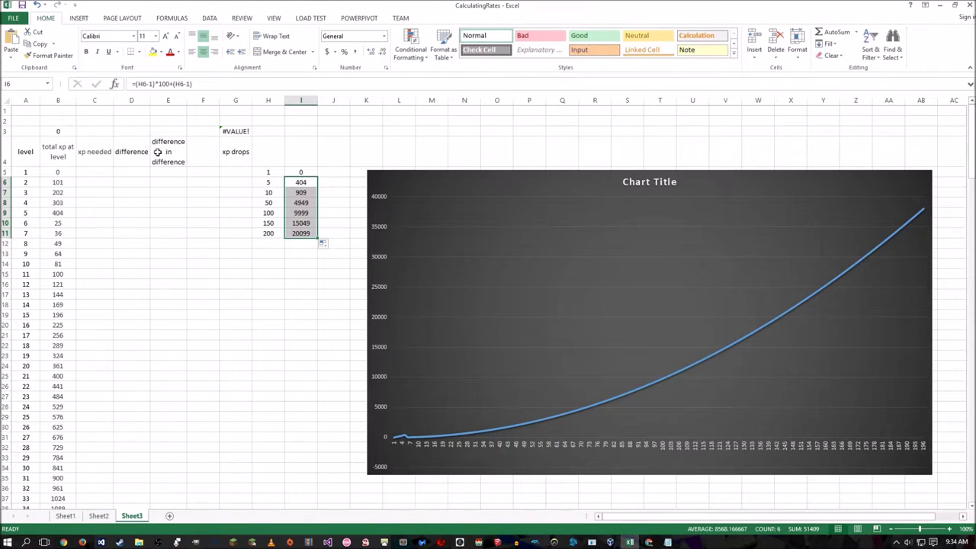
Fill the B6 formula =(A6-1)*100+(A6-1) down the total xp column to level 200.
{"action": "left_click", "coordinate": [63, 181]}
{"action": "left_click_drag", "start_coordinate": [77, 187], "coordinate": [242, 399]}
{"action": "key", "text": "ctrl+Home"}
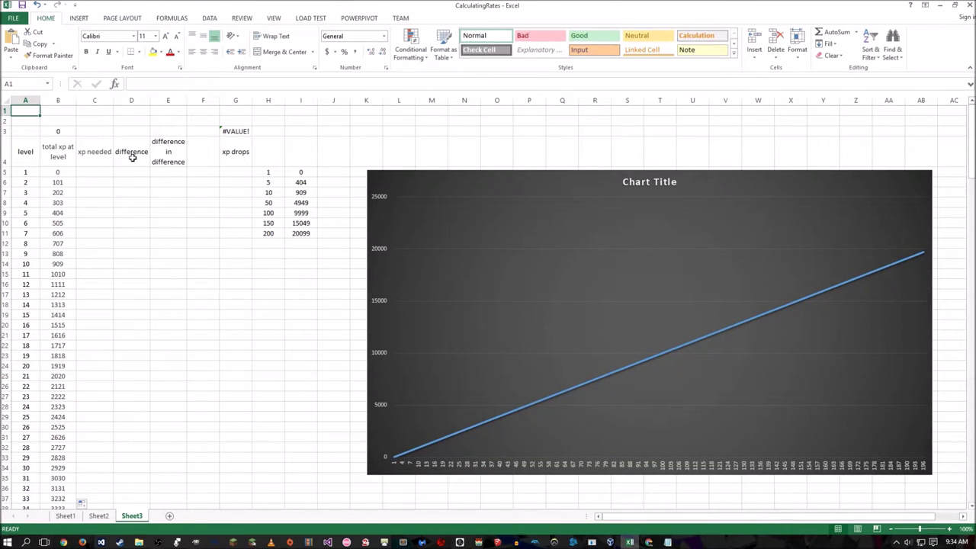
Extend the B6 formula to =(A6-1)*100+(A6-1)*(A6-1).
{"action": "key", "text": "Right"}
{"action": "key", "text": "Down"}
{"action": "key", "text": "Down"}
{"action": "key", "text": "Down"}
{"action": "key", "text": "Down"}
{"action": "key", "text": "Down"}
{"action": "left_click", "coordinate": [204, 85]}
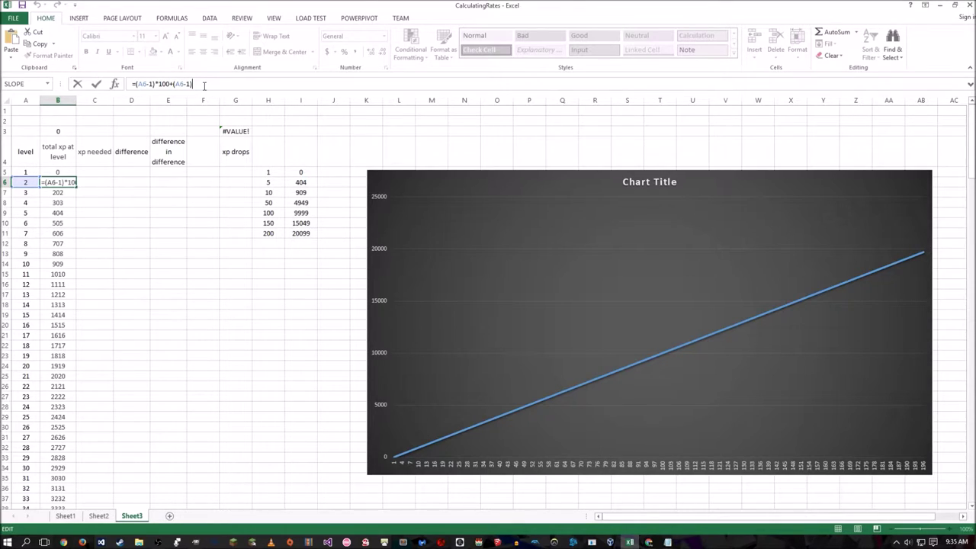
{"action": "key", "text": "Left"}
{"action": "key", "text": "Left"}
{"action": "key", "text": "Left"}
{"action": "key", "text": "Right"}
{"action": "key", "text": "Right"}
{"action": "key", "text": "Return"}
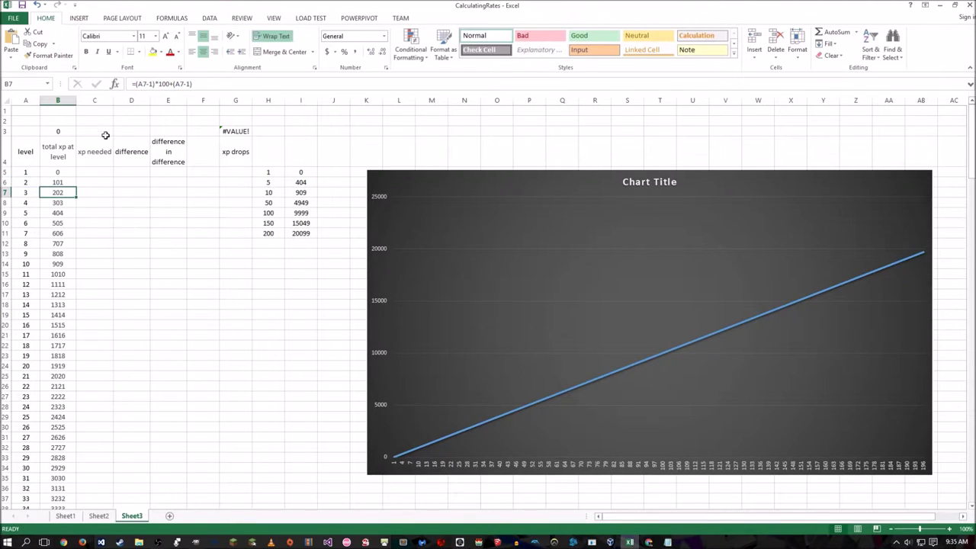
Fill the extended B6 formula down the total xp column to level 200 and check the sample level 200 result in I11.
{"action": "left_click", "coordinate": [58, 183]}
{"action": "left_click_drag", "start_coordinate": [76, 188], "coordinate": [78, 505]}
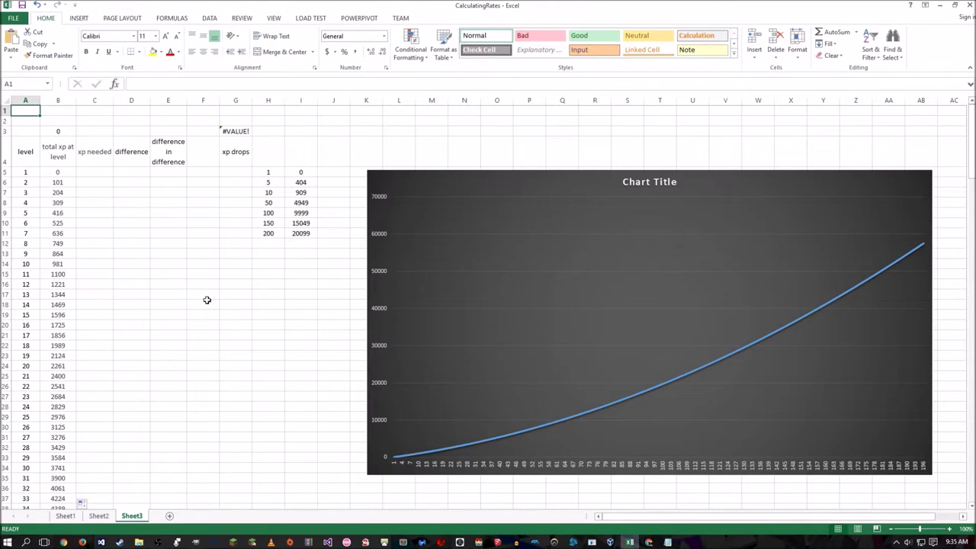
{"action": "left_click", "coordinate": [302, 232]}
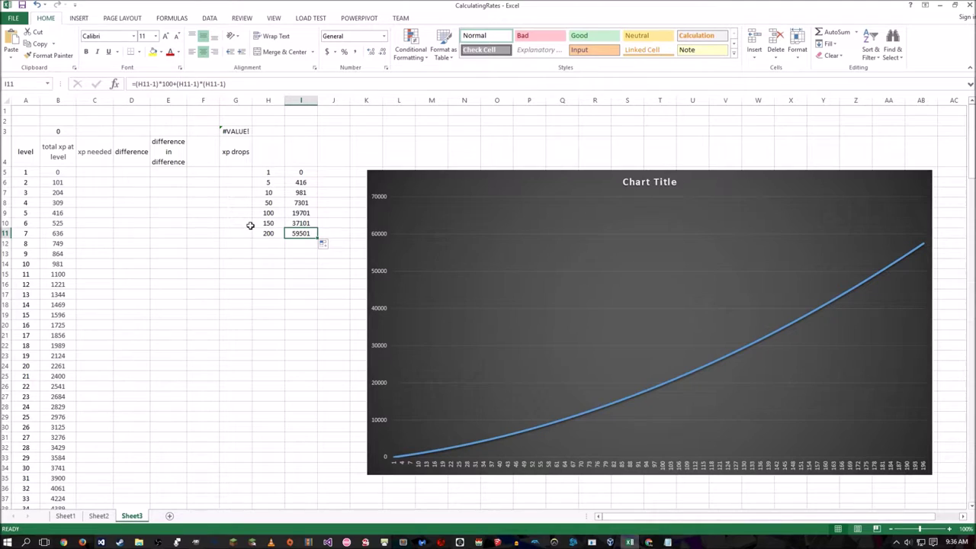
Set the multiplier in the B6 formula to 500, giving =(A6-1)*500+(A6-1)*(A6-1).
{"action": "left_click", "coordinate": [57, 182]}
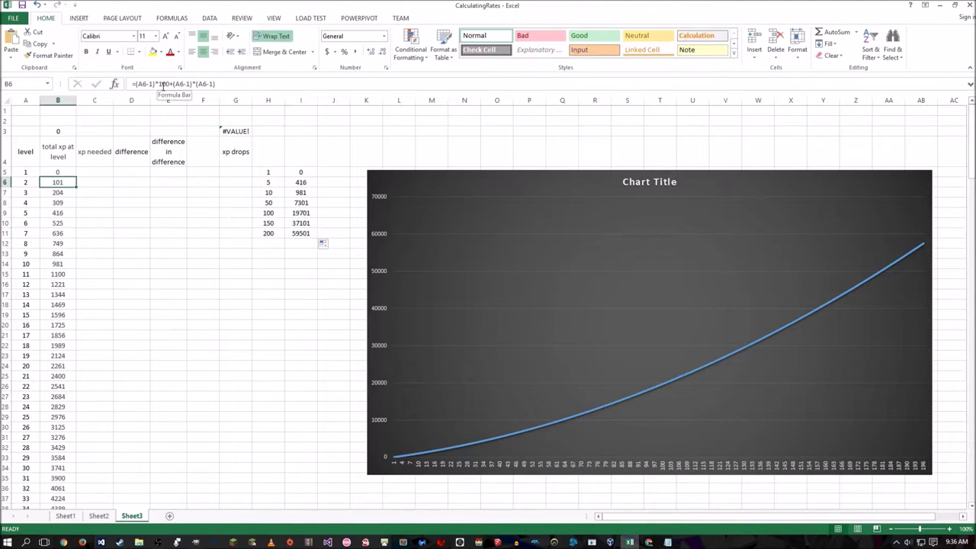
{"action": "double_click", "coordinate": [163, 84]}
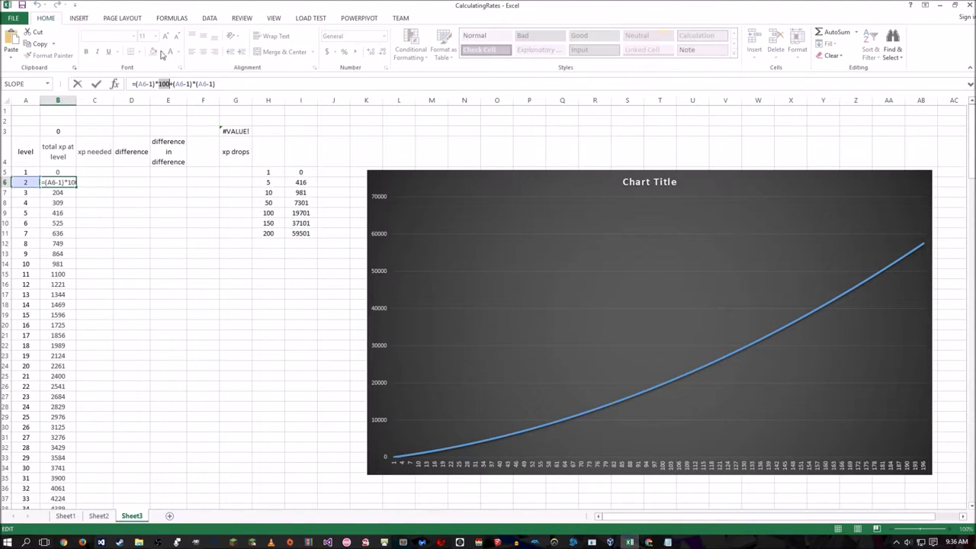
{"action": "type", "text": "500"}
{"action": "key", "text": "Return"}
Fill the B6 formula with the 500 multiplier down the total xp column to level 200 in row 204.
{"action": "left_click", "coordinate": [50, 182]}
{"action": "left_click_drag", "start_coordinate": [76, 187], "coordinate": [78, 495]}
{"action": "left_click", "coordinate": [235, 385]}
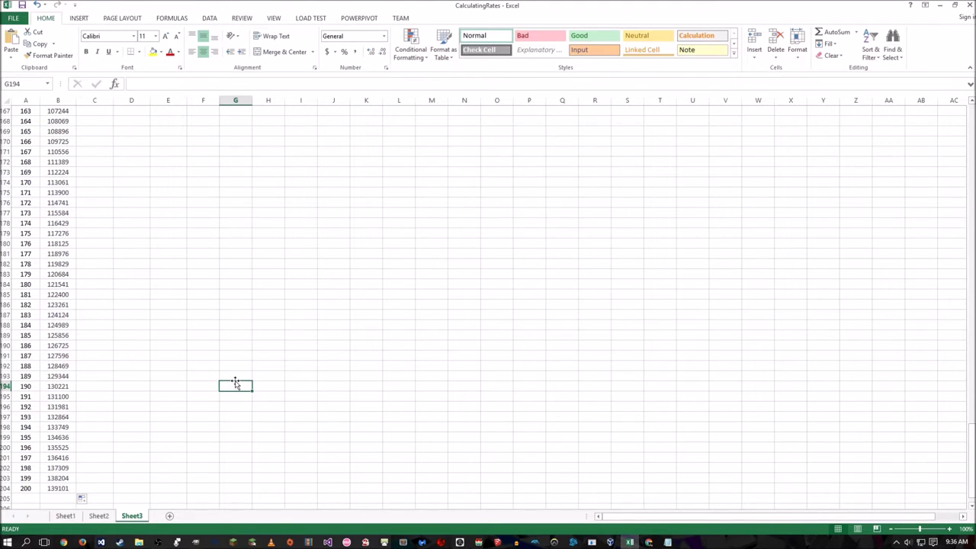
{"action": "key", "text": "ctrl+Home"}
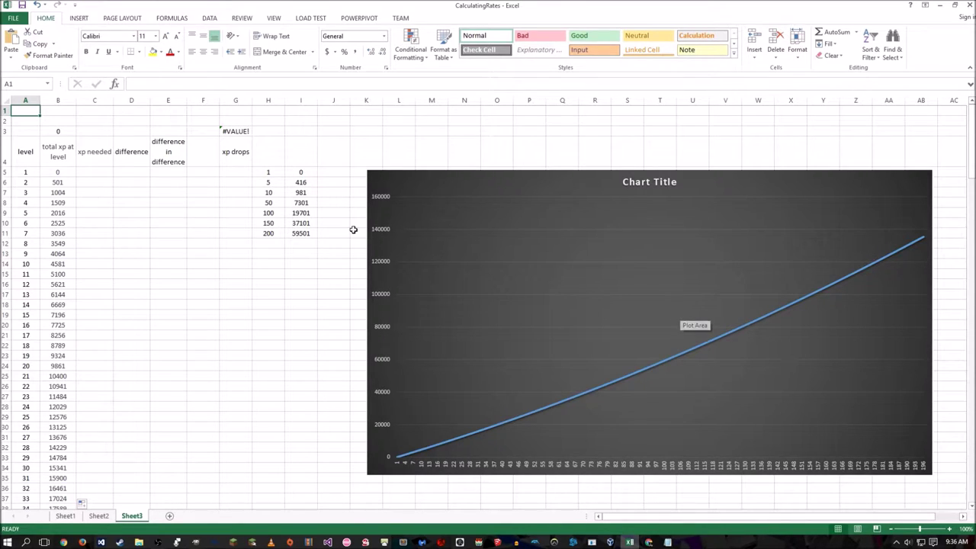
Set the multiplier in the B6 formula to 100, giving =(A6-1)*100+(A6-1)*(A6-1).
{"action": "left_click", "coordinate": [58, 182]}
{"action": "double_click", "coordinate": [162, 84]}
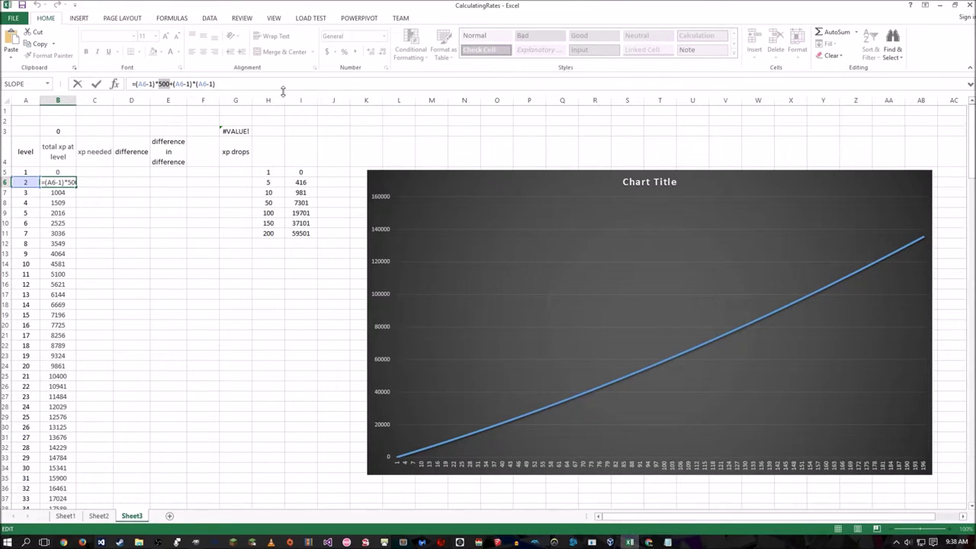
{"action": "type", "text": "100"}
{"action": "key", "text": "Return"}
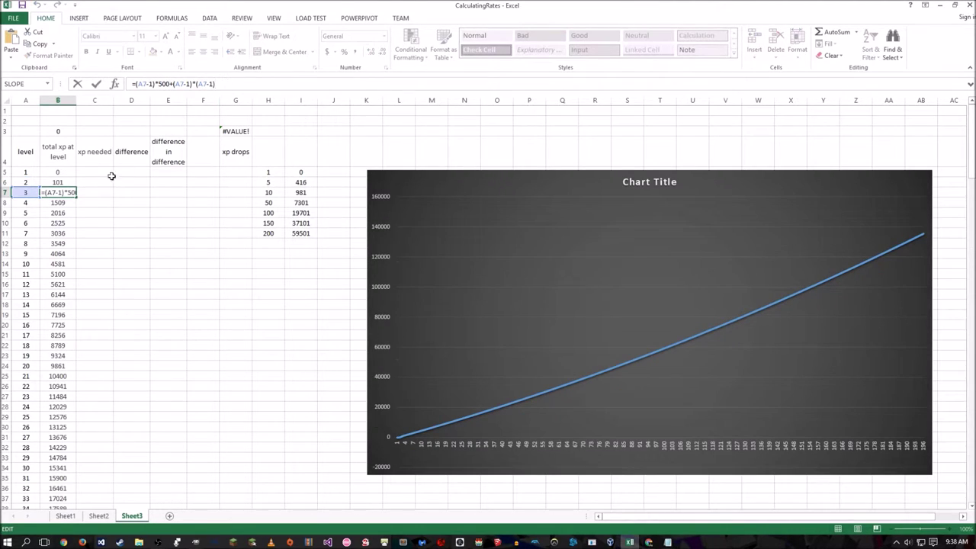
Extend the B6 formula to =(A6-1)*100+(A6-1)*(A6-1)*(A6-1) and fill it down the total xp column.
{"action": "left_click", "coordinate": [66, 183]}
{"action": "left_click", "coordinate": [228, 84]}
{"action": "type", "text": "*()"}
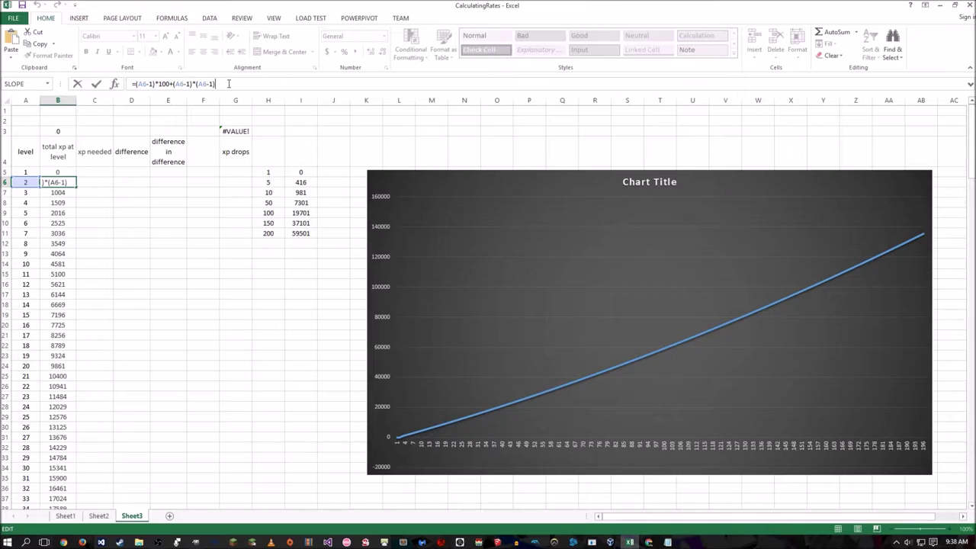
{"action": "type", "text": "A6-1"}
{"action": "key", "text": "Return"}
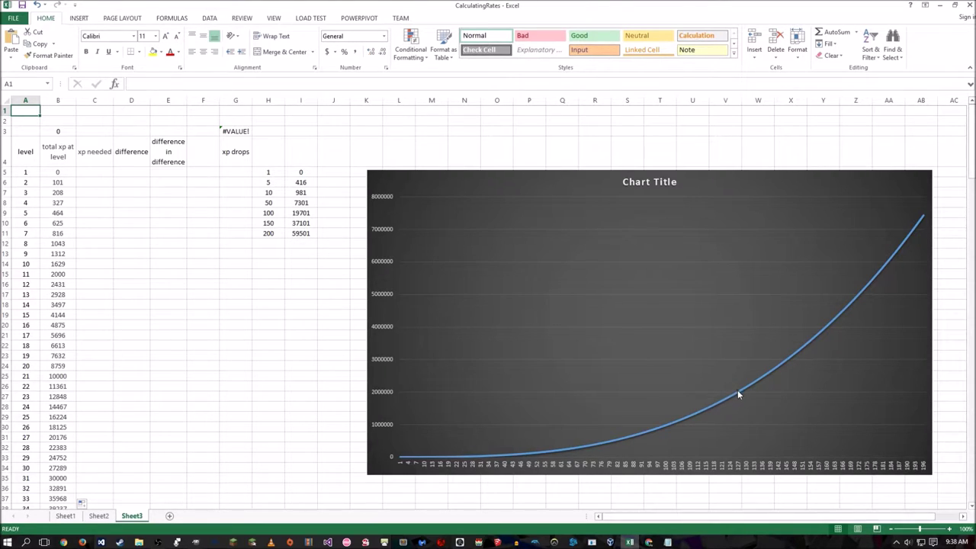
Inspect points along the charted xp curve and check the sample level 200 result in I11.
{"action": "mouse_move", "coordinate": [738, 396]}
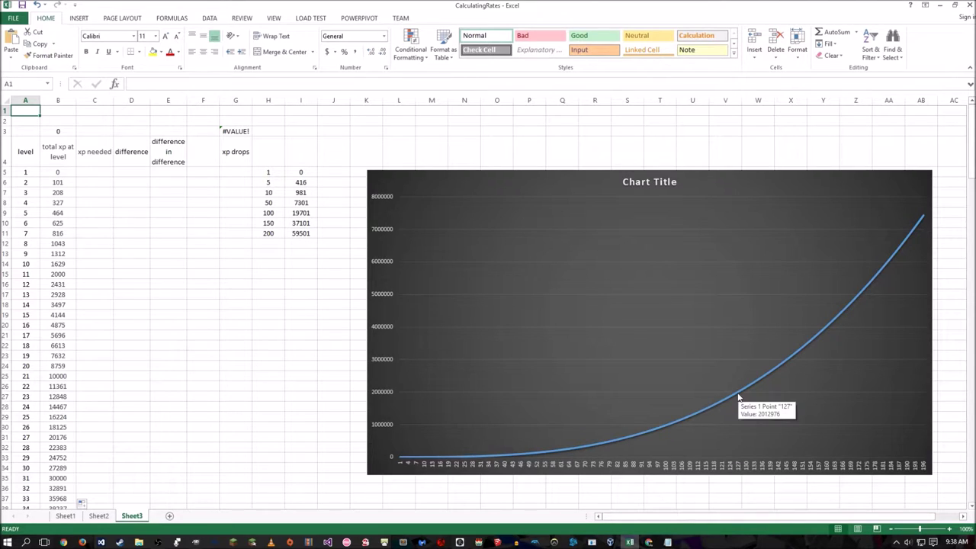
{"action": "mouse_move", "coordinate": [826, 332]}
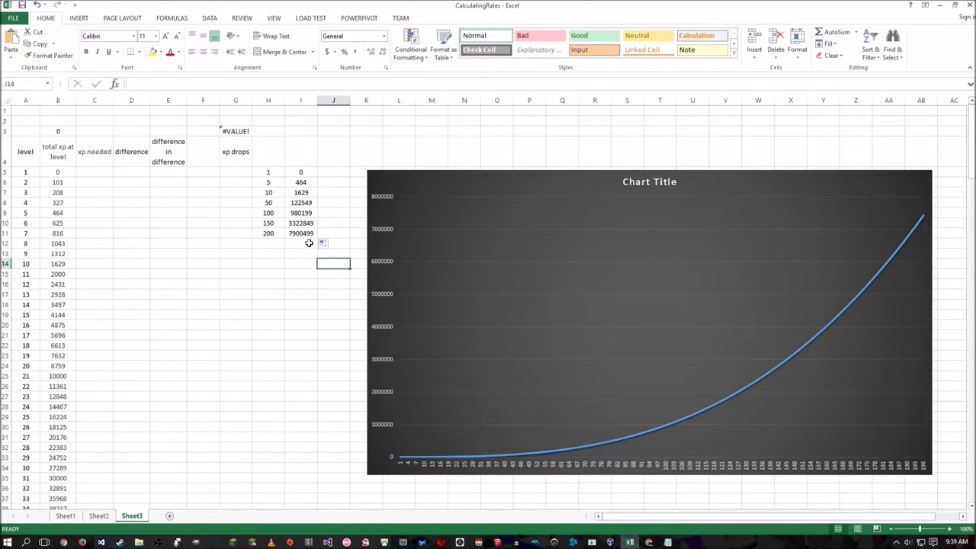
{"action": "left_click", "coordinate": [300, 231]}
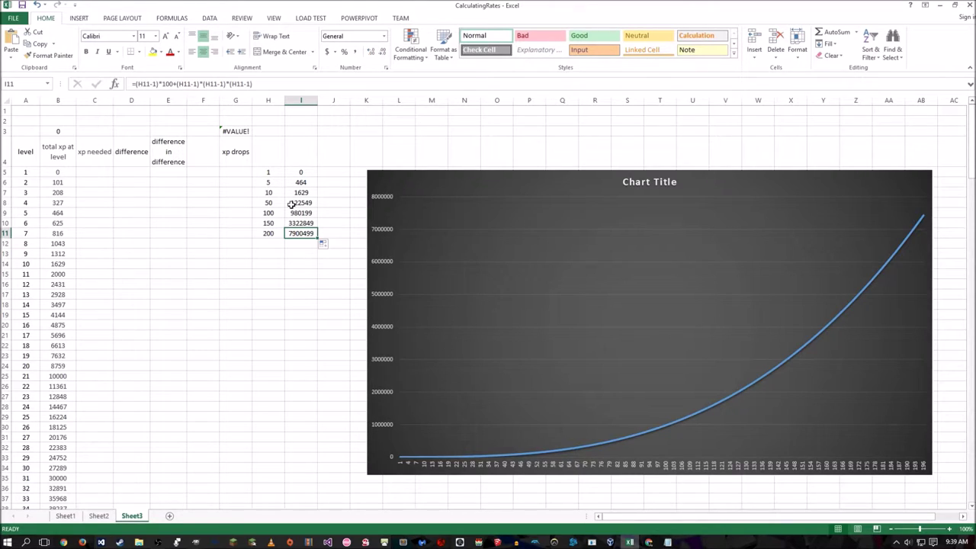
{"action": "left_click", "coordinate": [57, 182]}
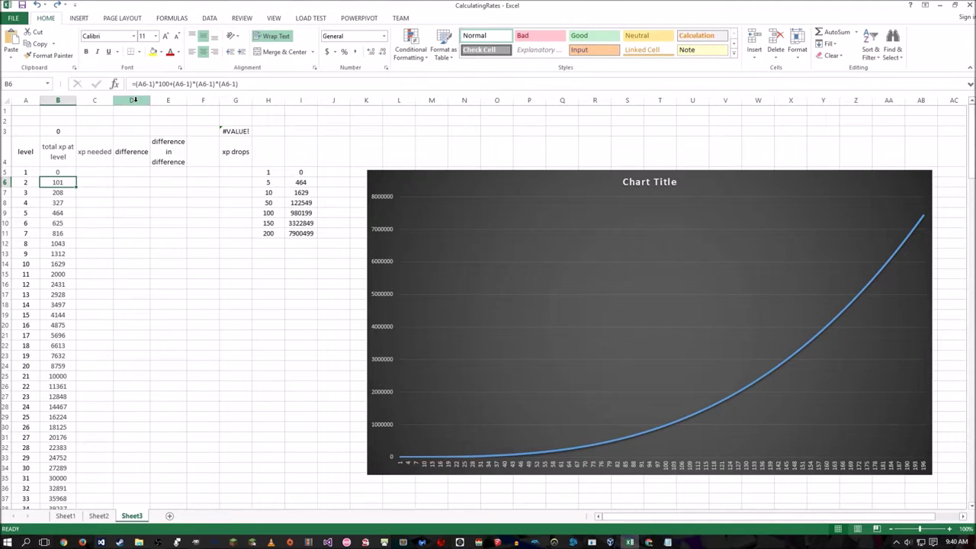
{"action": "double_click", "coordinate": [163, 84]}
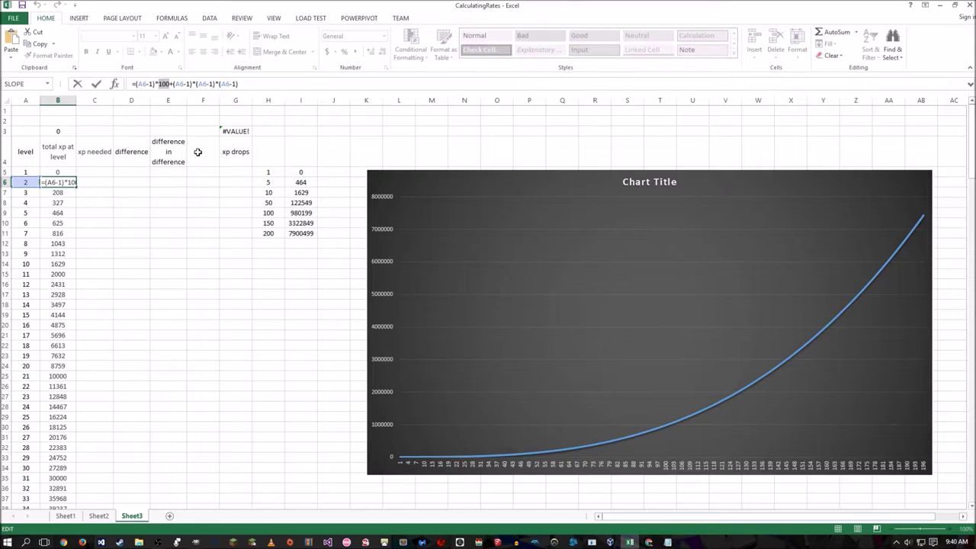
{"action": "left_click", "coordinate": [196, 245]}
Try a multiplier of 500 in the I6 sample formula and fill it down to I11.
{"action": "left_click", "coordinate": [300, 180]}
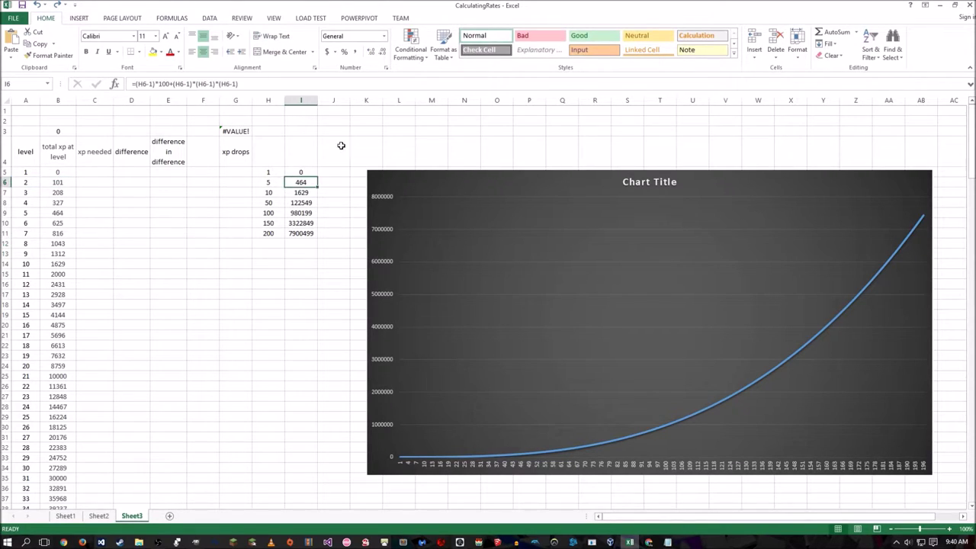
{"action": "double_click", "coordinate": [164, 84]}
{"action": "type", "text": "500"}
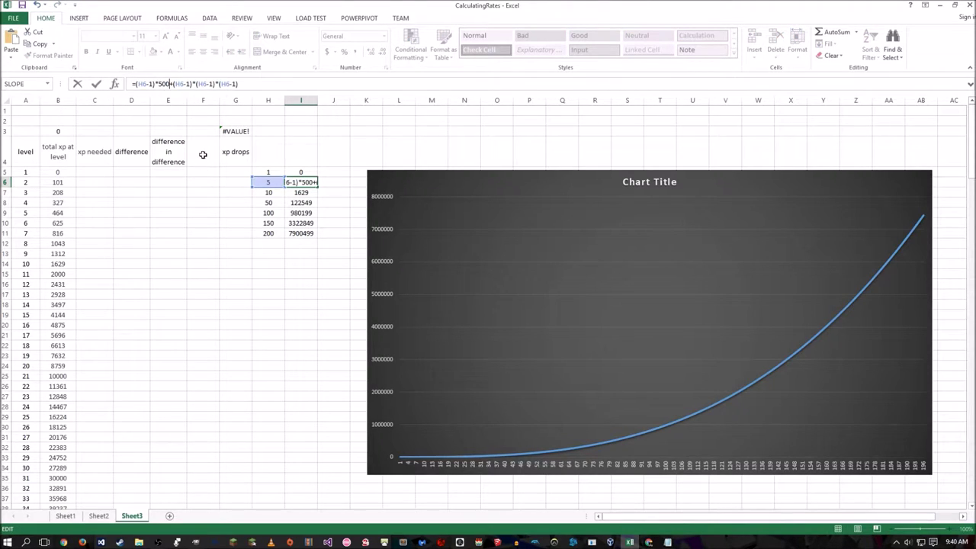
{"action": "key", "text": "Return"}
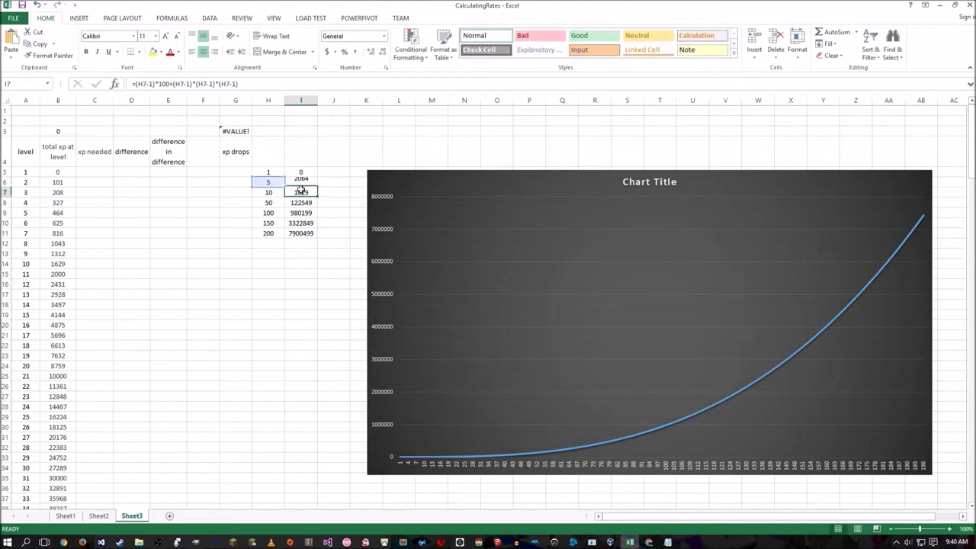
{"action": "key", "text": "Up"}
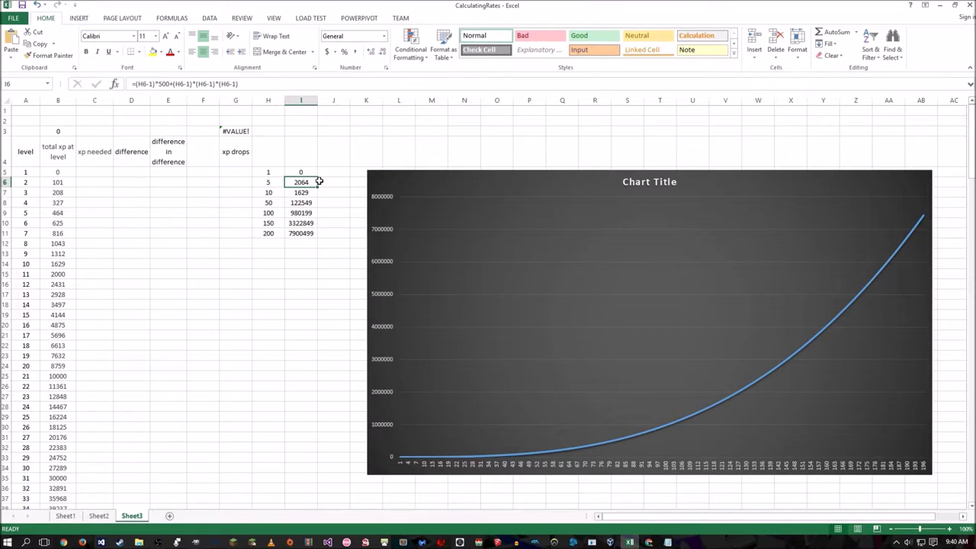
{"action": "left_click_drag", "start_coordinate": [317, 186], "coordinate": [315, 237]}
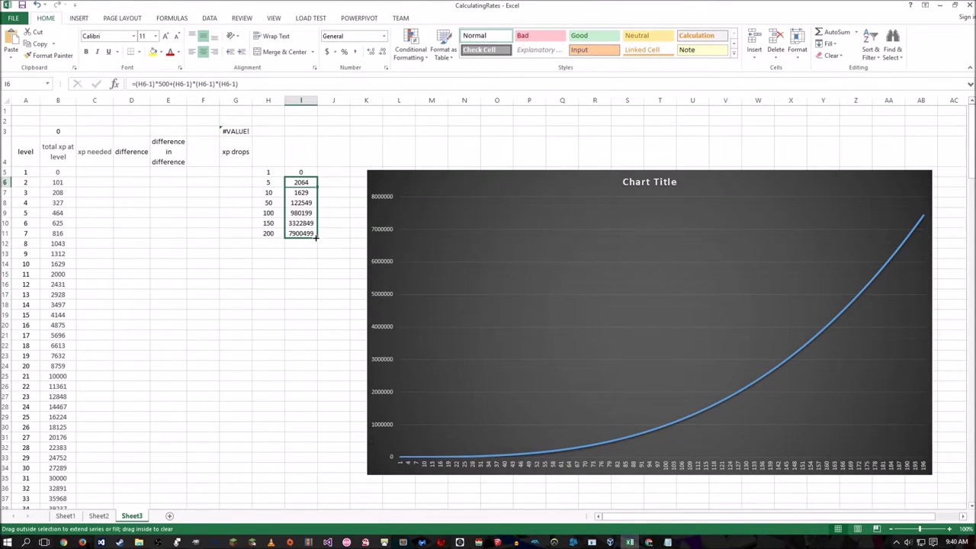
{"action": "left_click_drag", "start_coordinate": [315, 237], "coordinate": [316, 237]}
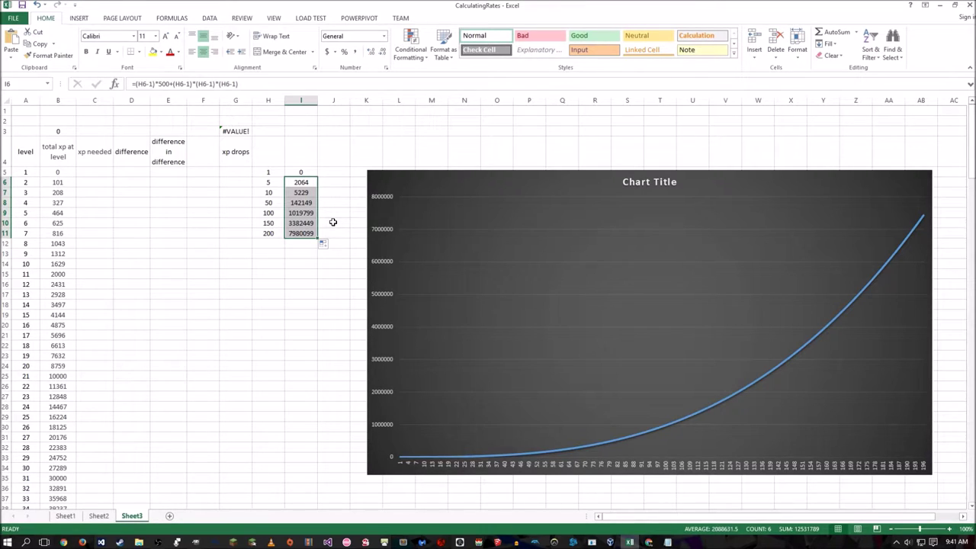
Undo the fill and the 500 multiplier in the sample results of column I.
{"action": "key", "text": "ctrl+z"}
{"action": "key", "text": "ctrl+z"}
{"action": "left_click", "coordinate": [57, 183]}
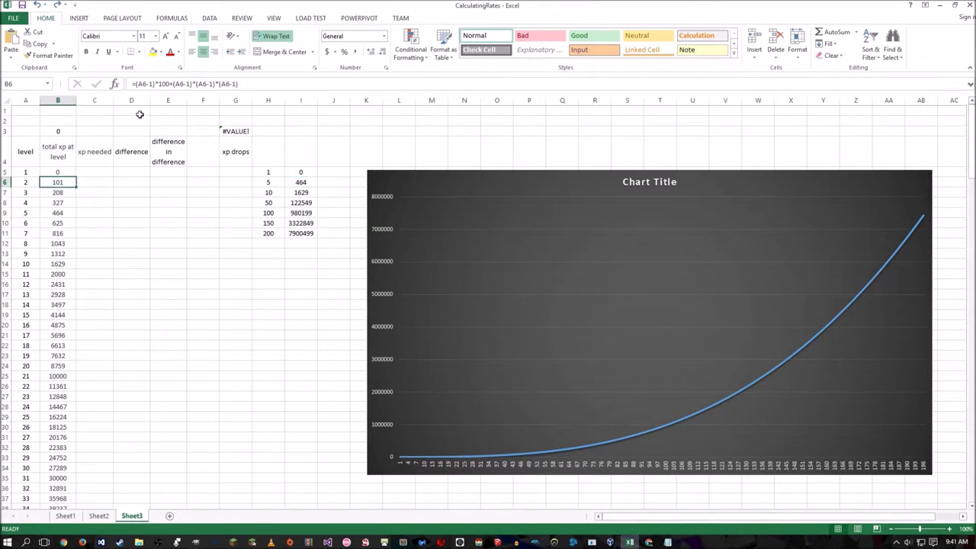
{"action": "double_click", "coordinate": [162, 84]}
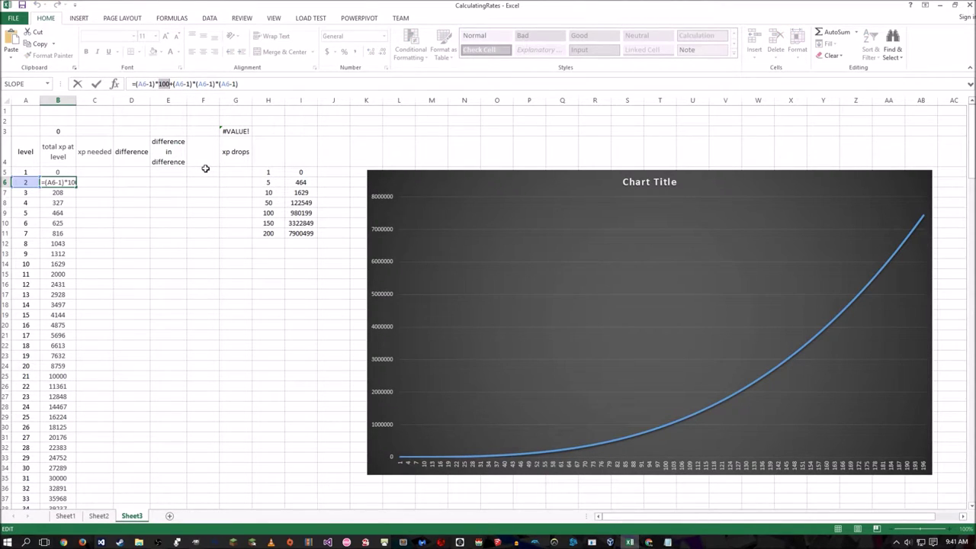
{"action": "left_click", "coordinate": [252, 84]}
Try a fourth-power term in I6 by extending its formula to =(H6-1)*100+(H6-1)*(H6-1)*(H6-1)*(H6-1).
{"action": "left_click", "coordinate": [301, 183]}
{"action": "left_click", "coordinate": [264, 84]}
{"action": "type", "text": "*(H6-1)"}
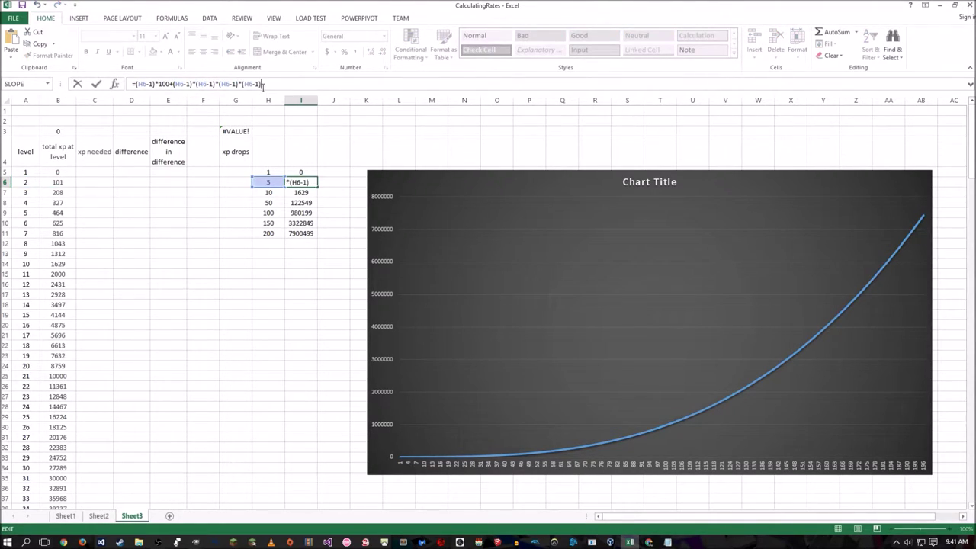
{"action": "key", "text": "Return"}
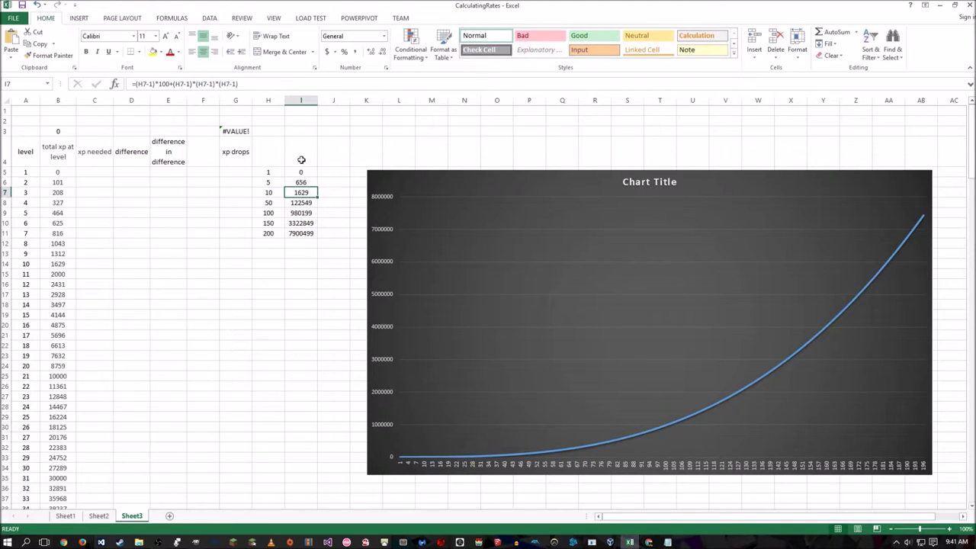
Fill the fourth-power formula from I6 down to I11 and widen column I to fit the numbers.
{"action": "left_click", "coordinate": [313, 182]}
{"action": "left_click_drag", "start_coordinate": [318, 187], "coordinate": [317, 236]}
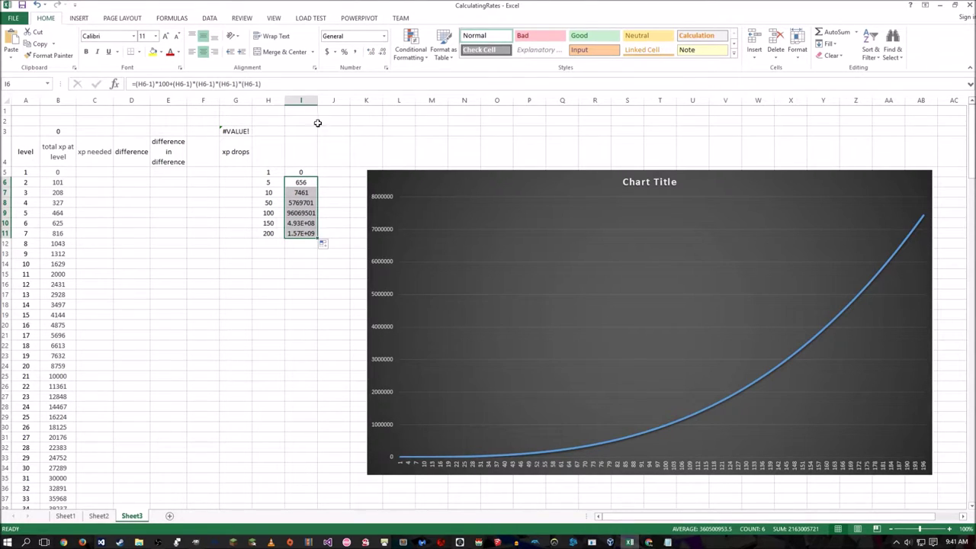
{"action": "double_click", "coordinate": [318, 100]}
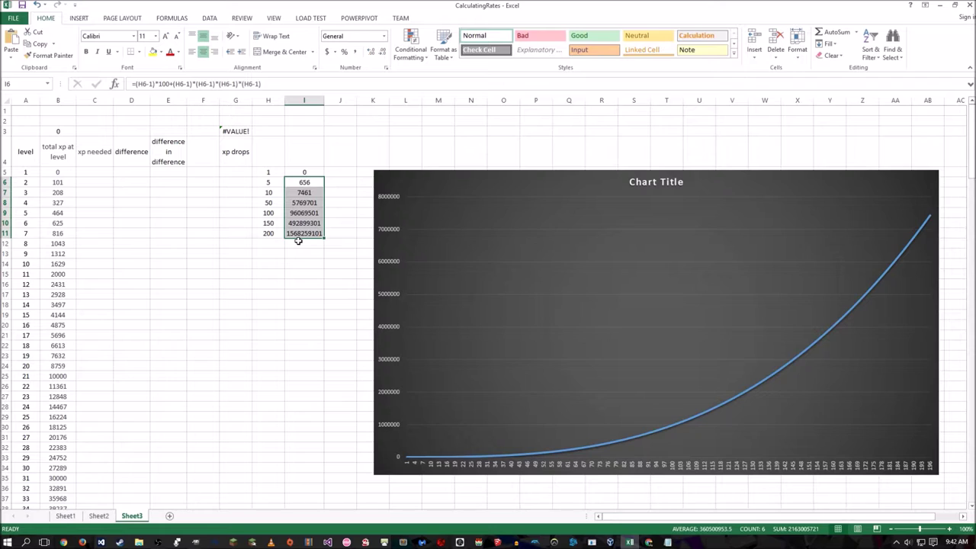
Undo the fourth-power formula, its fill and the widening of column I.
{"action": "key", "text": "ctrl+z"}
{"action": "key", "text": "F2"}
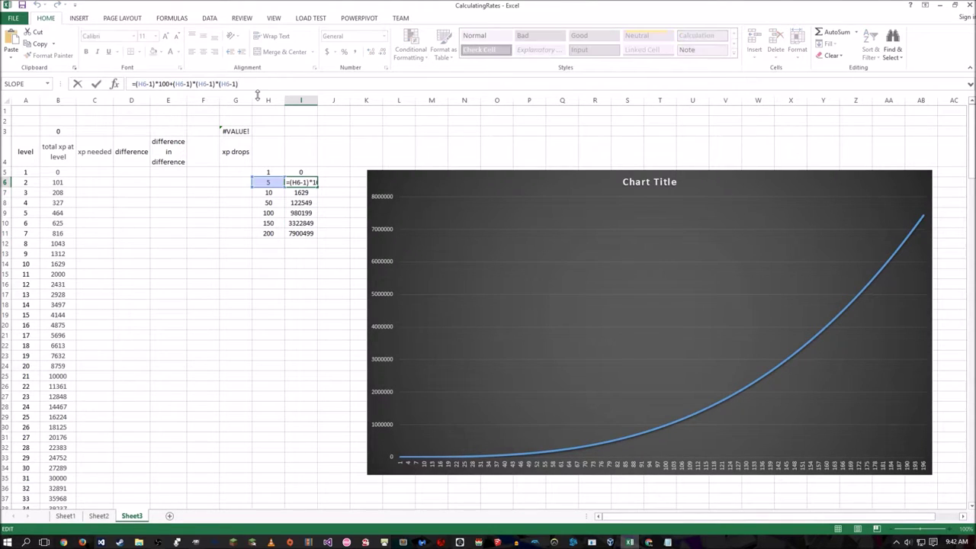
{"action": "key", "text": "Escape"}
Append *1.25 to the B6 formula, giving =(A6-1)*100+(A6-1)*(A6-1)*(A6-1)*1.25.
{"action": "key", "text": "Left"}
{"action": "key", "text": "Left"}
{"action": "key", "text": "Left"}
{"action": "key", "text": "Left"}
{"action": "key", "text": "Left"}
{"action": "key", "text": "Left"}
{"action": "key", "text": "Left"}
{"action": "key", "text": "F2"}
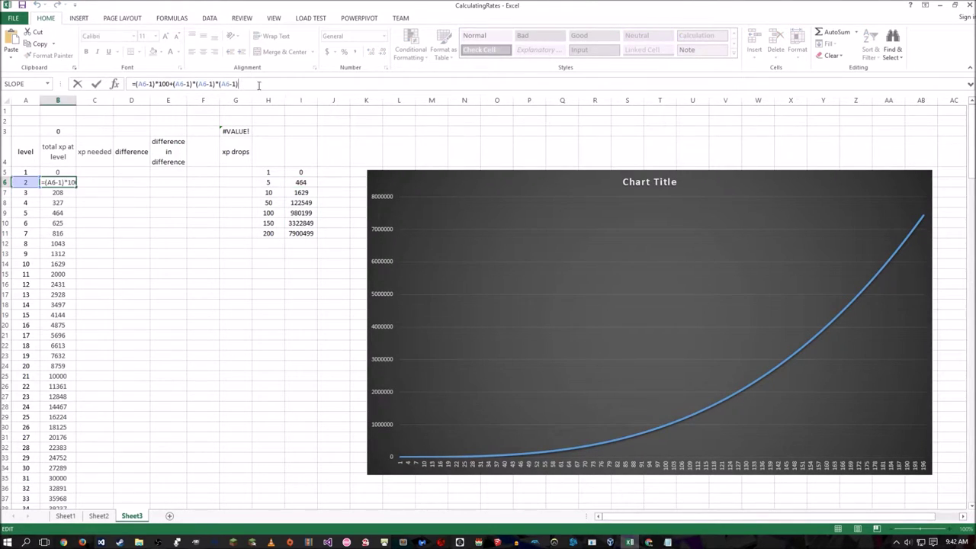
{"action": "type", "text": "*1.25"}
{"action": "key", "text": "Return"}
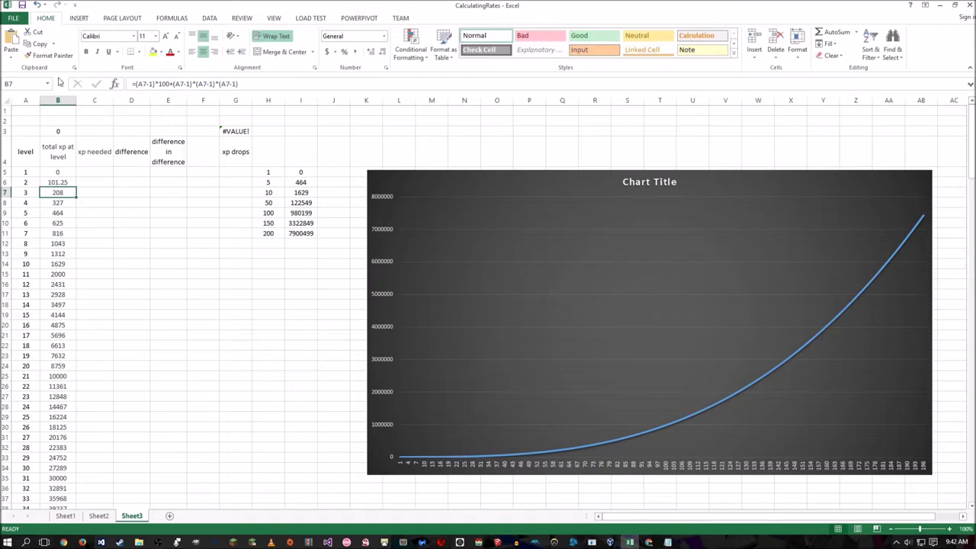
Fill the B6 formula with the 1.25 factor down to level 200 in row 204 and return to the chart.
{"action": "left_click", "coordinate": [71, 183]}
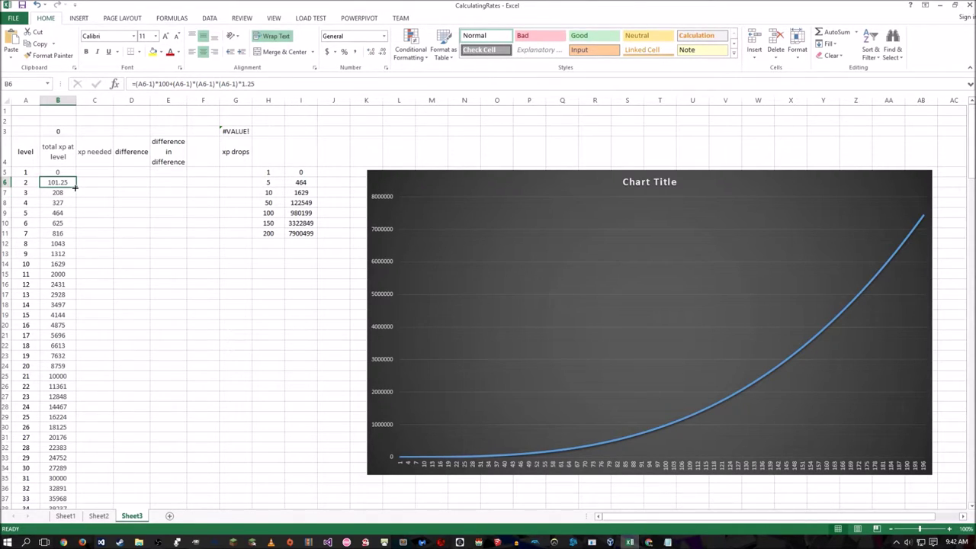
{"action": "left_click_drag", "start_coordinate": [75, 187], "coordinate": [75, 488]}
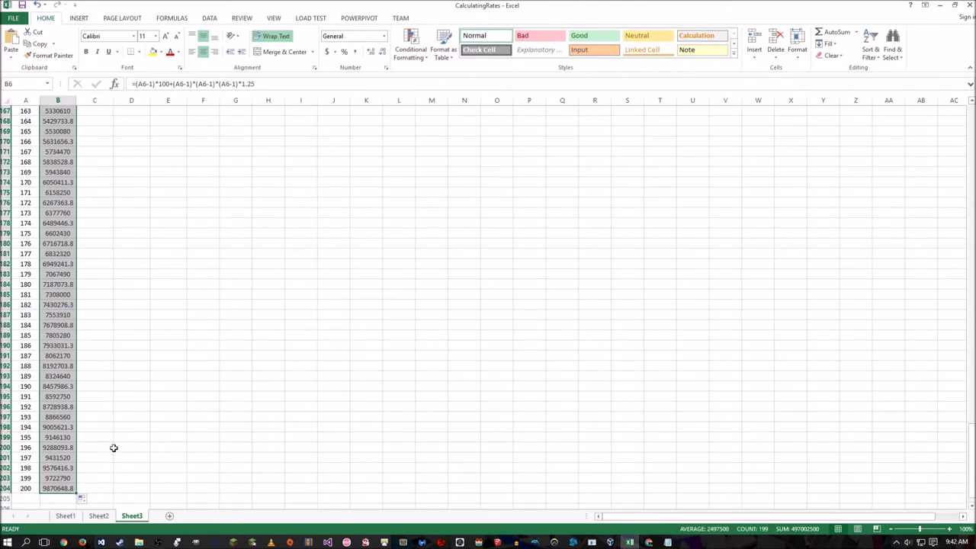
{"action": "left_click", "coordinate": [119, 406]}
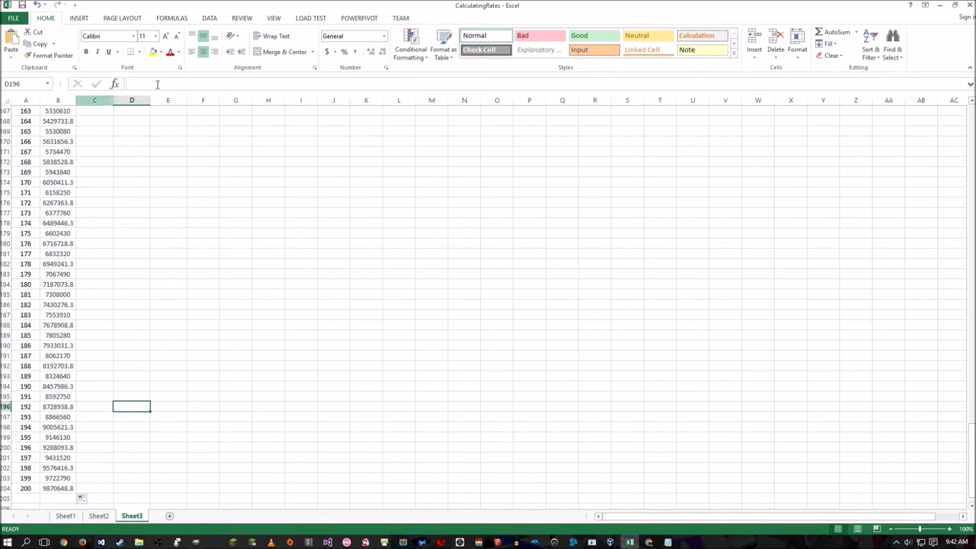
{"action": "left_click_drag", "start_coordinate": [971, 458], "coordinate": [972, 122]}
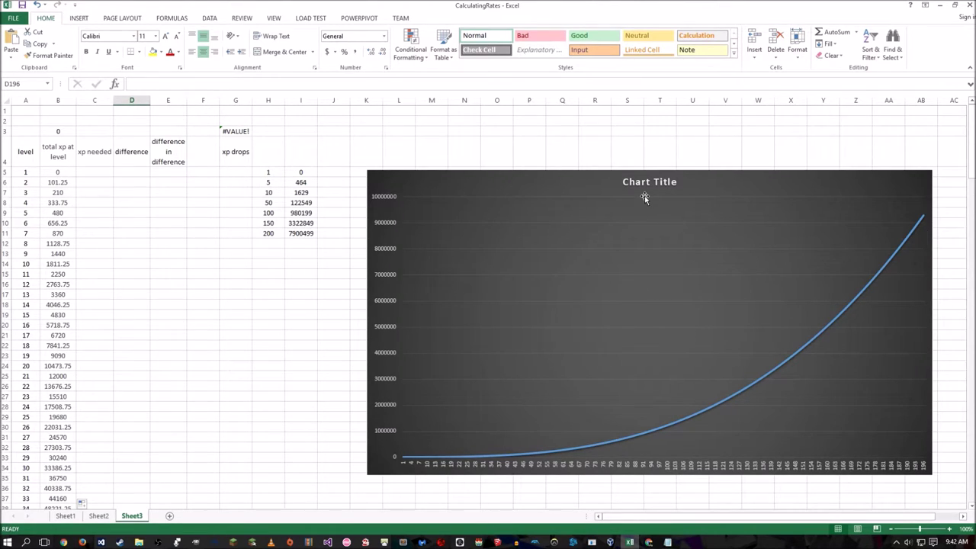
Set the final factor in the B6 formula to 1.3 and fill it down the total xp column.
{"action": "left_click", "coordinate": [58, 182]}
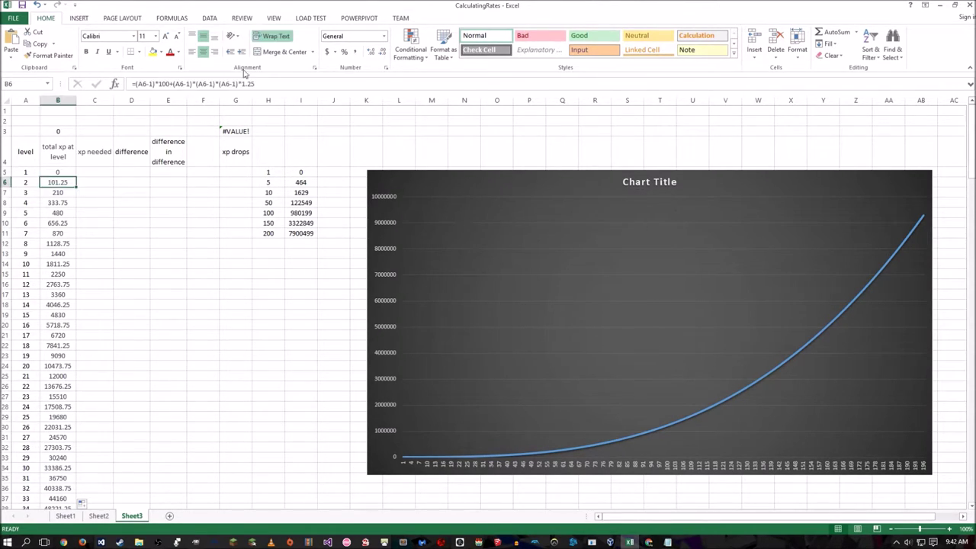
{"action": "double_click", "coordinate": [58, 182]}
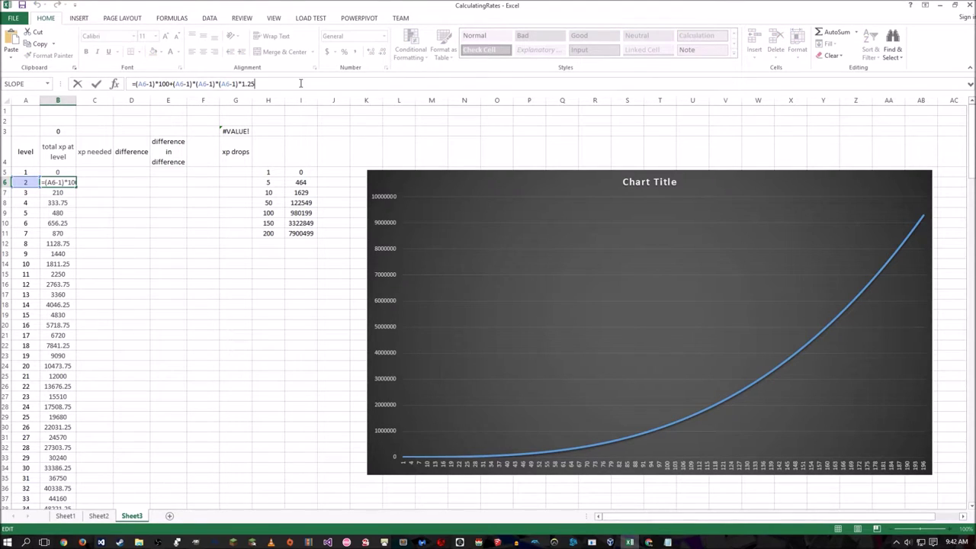
{"action": "key", "text": "BackSpace"}
{"action": "key", "text": "BackSpace"}
{"action": "type", "text": "3"}
{"action": "key", "text": "Return"}
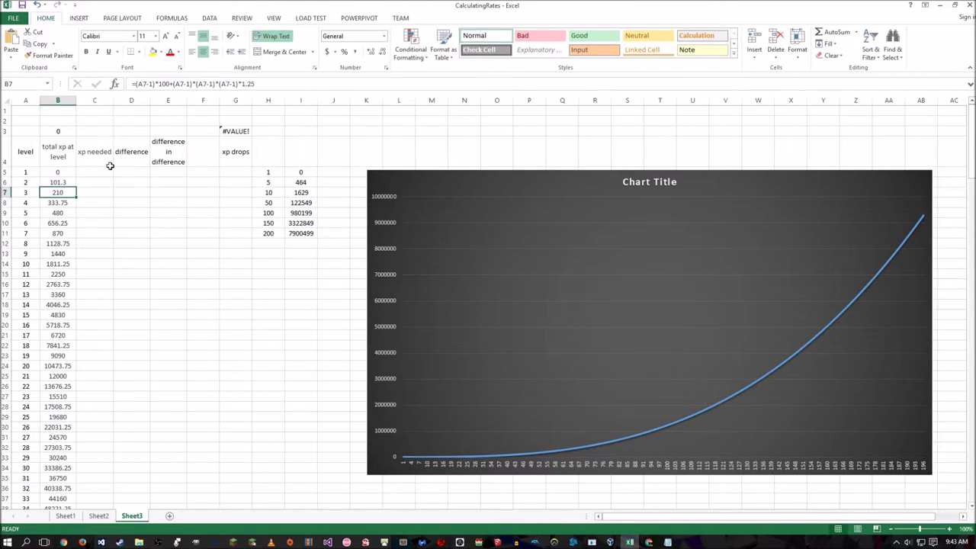
{"action": "key", "text": "ctrl+Down"}
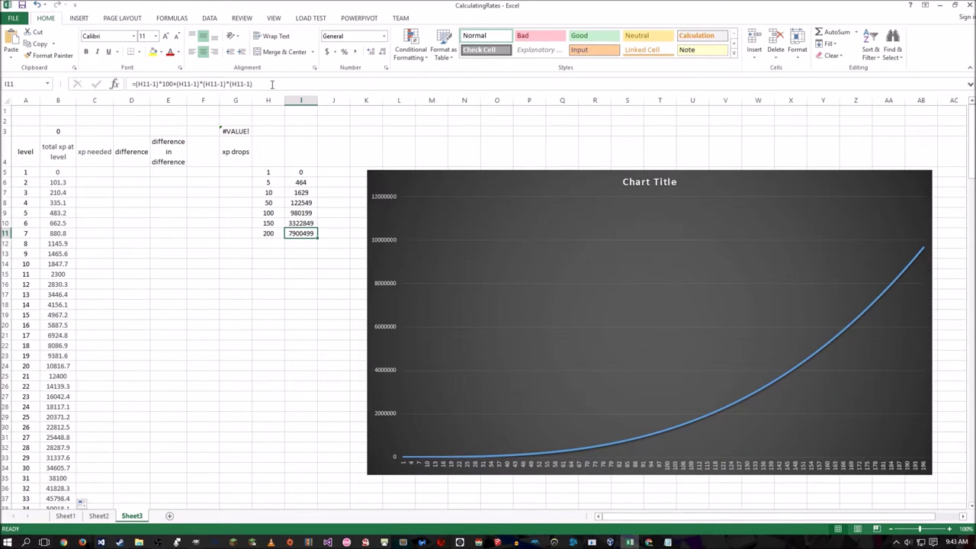
Append *1.28 to the I11 formula for sample level 200, giving =(H11-1)*100+(H11-1)*(H11-1)*(H11-1)*1.28.
{"action": "left_click", "coordinate": [271, 84]}
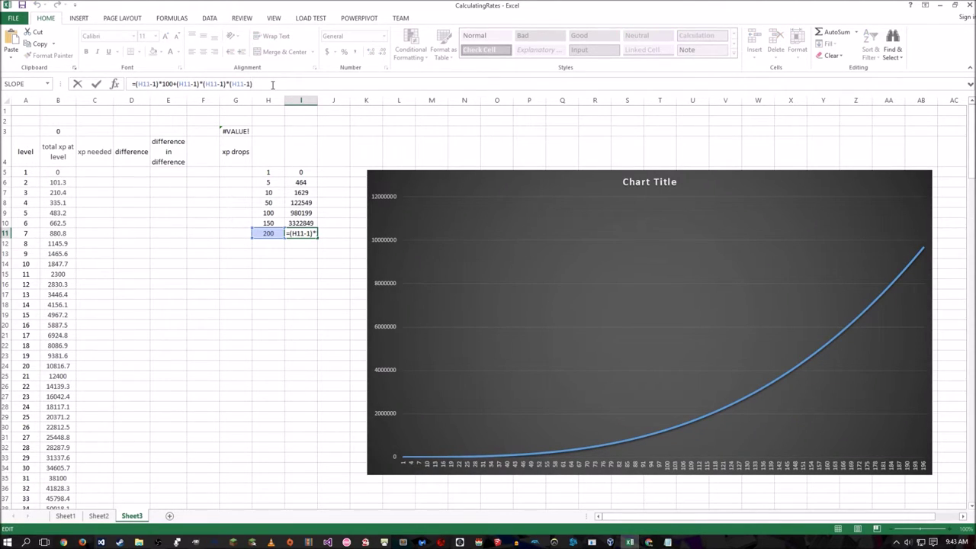
{"action": "type", "text": "*1.28"}
{"action": "key", "text": "Return"}
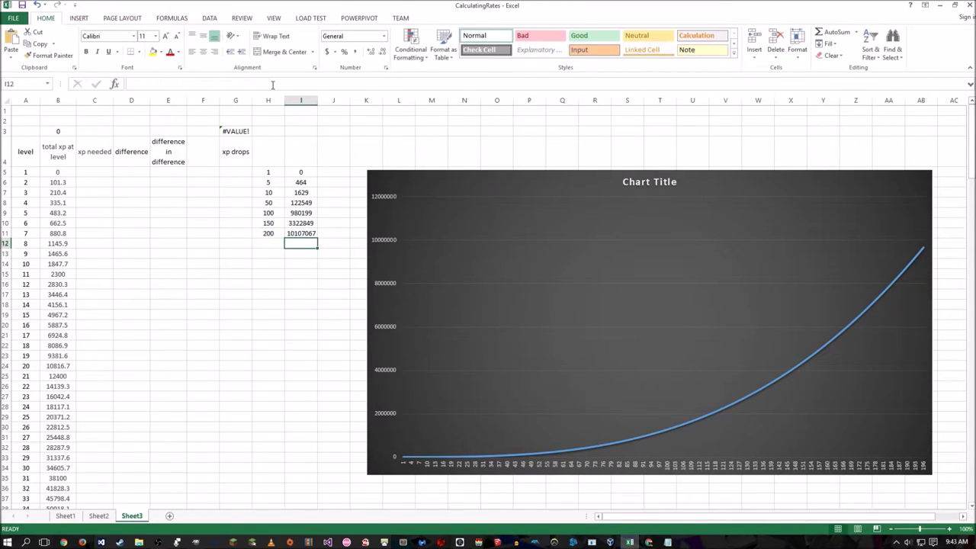
{"action": "left_click", "coordinate": [293, 233]}
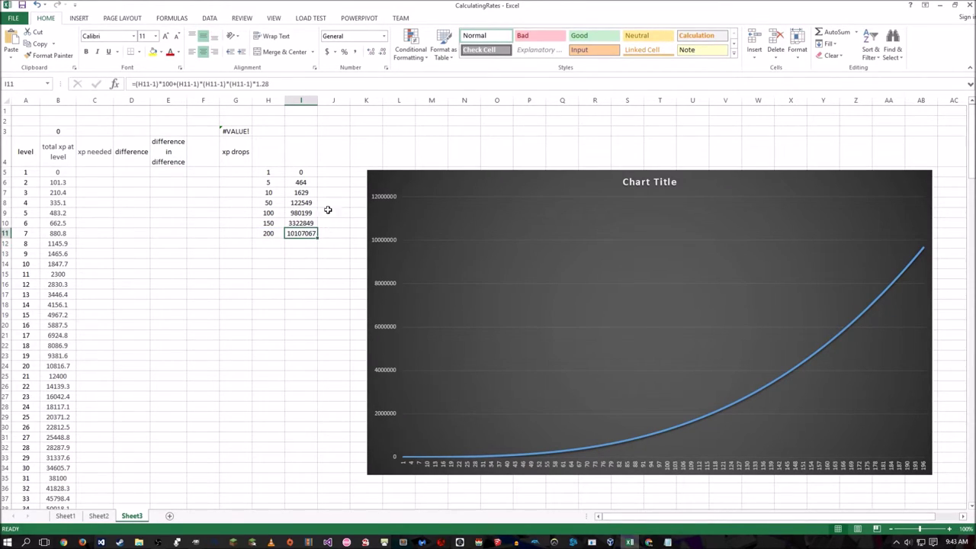
Lower the final factor of the I11 formula for sample level 200 to 1.27 and on to 1.26.
{"action": "left_click", "coordinate": [295, 84]}
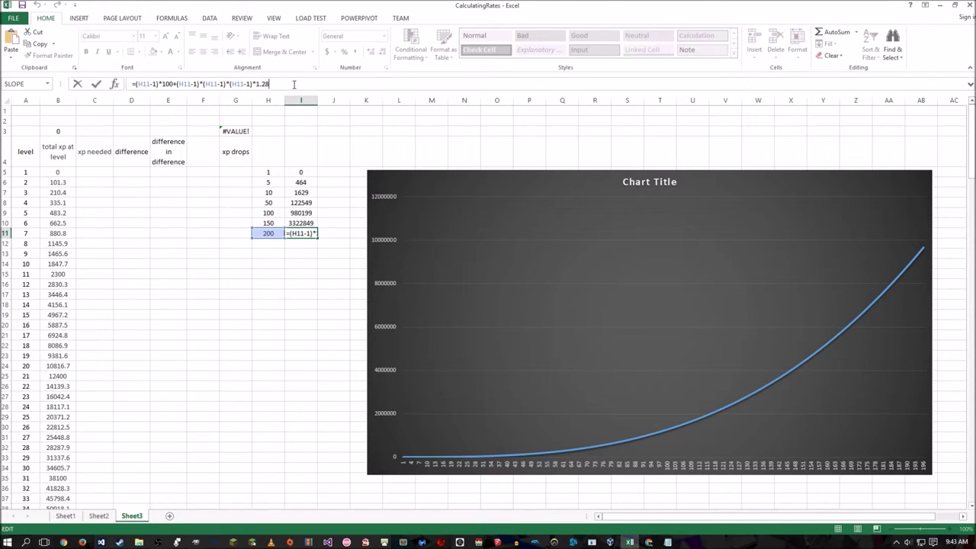
{"action": "key", "text": "Return"}
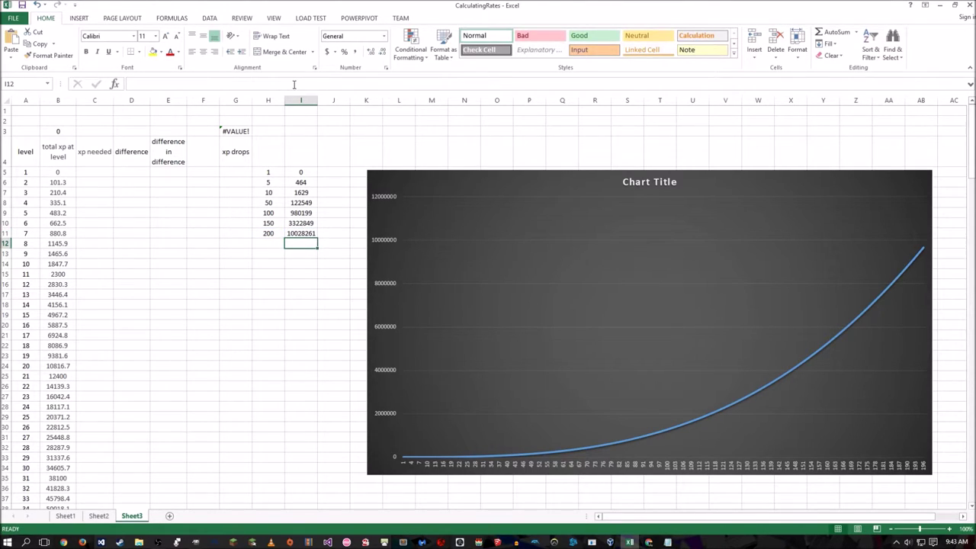
{"action": "left_click", "coordinate": [301, 233]}
{"action": "left_click", "coordinate": [285, 84]}
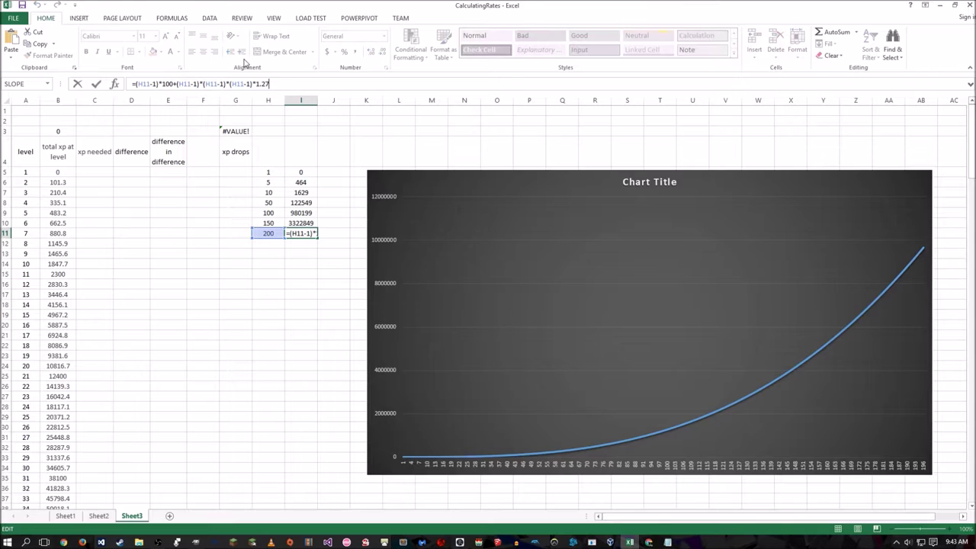
{"action": "key", "text": "Return"}
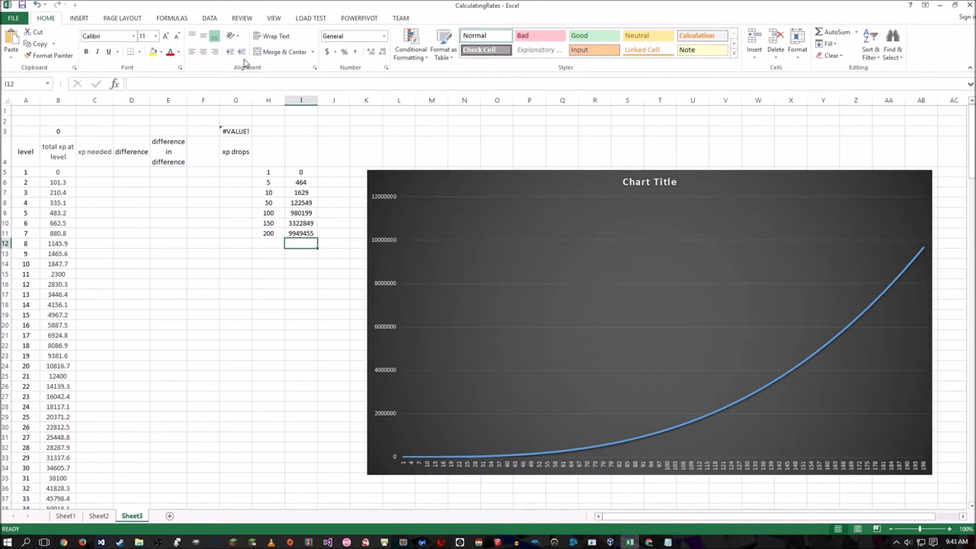
{"action": "left_click", "coordinate": [301, 232]}
{"action": "left_click", "coordinate": [281, 86]}
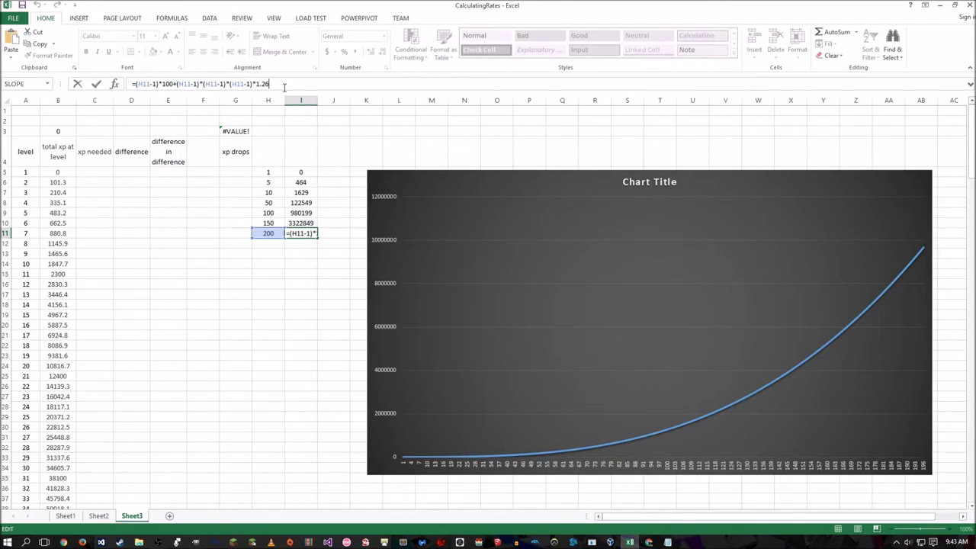
{"action": "key", "text": "Return"}
Try 150 as the linear multiplier in the I11 formula, giving =(H11-1)*150+(H11-1)*(H11-1)*(H11-1)*1.26.
{"action": "left_click", "coordinate": [292, 231]}
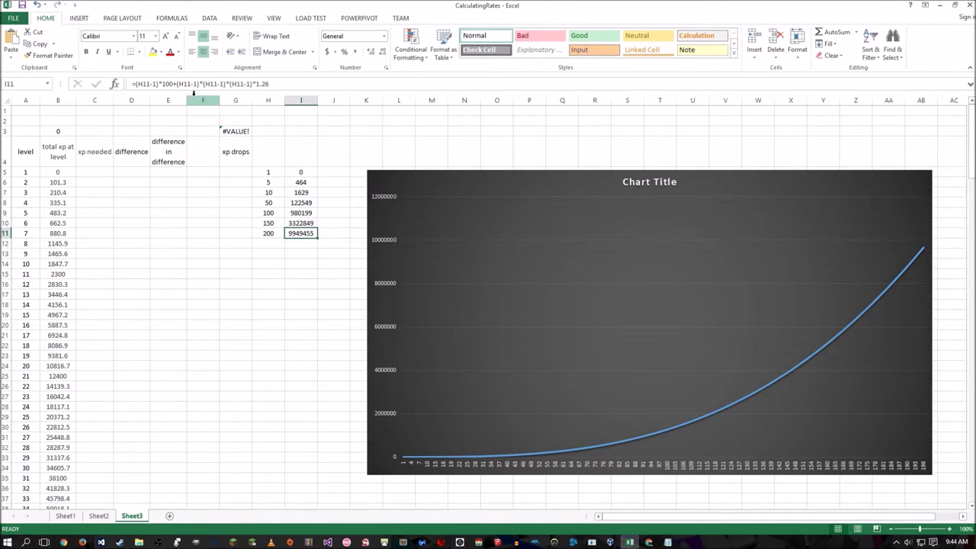
{"action": "double_click", "coordinate": [168, 84]}
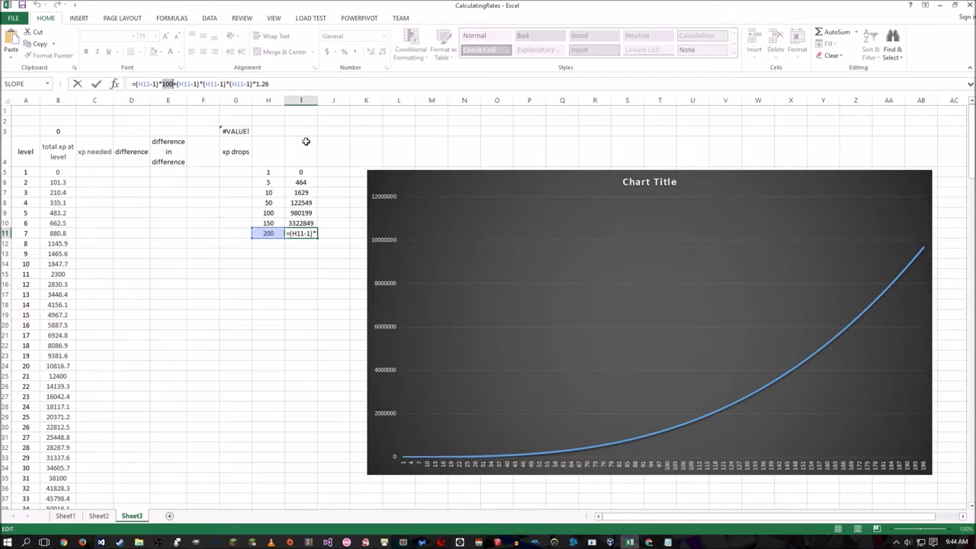
{"action": "type", "text": "150"}
{"action": "key", "text": "Return"}
{"action": "key", "text": "Up"}
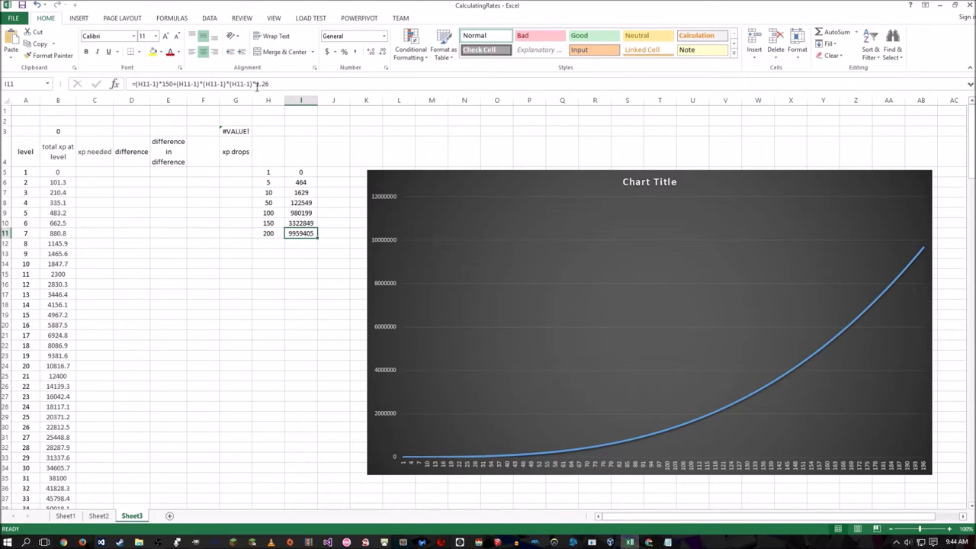
Undo the linear multiplier change in I11 and set the formula's final factor to 1.265.
{"action": "left_click", "coordinate": [284, 87]}
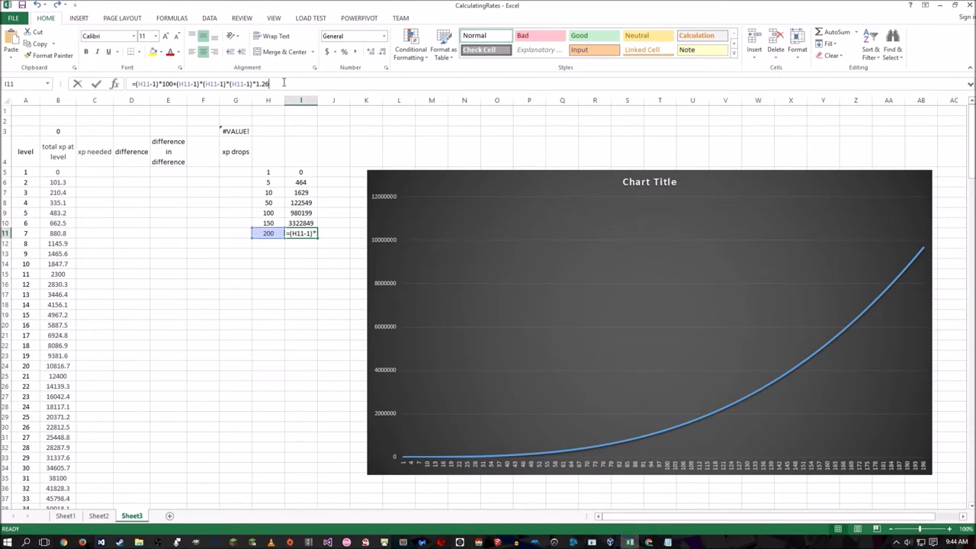
{"action": "type", "text": "5"}
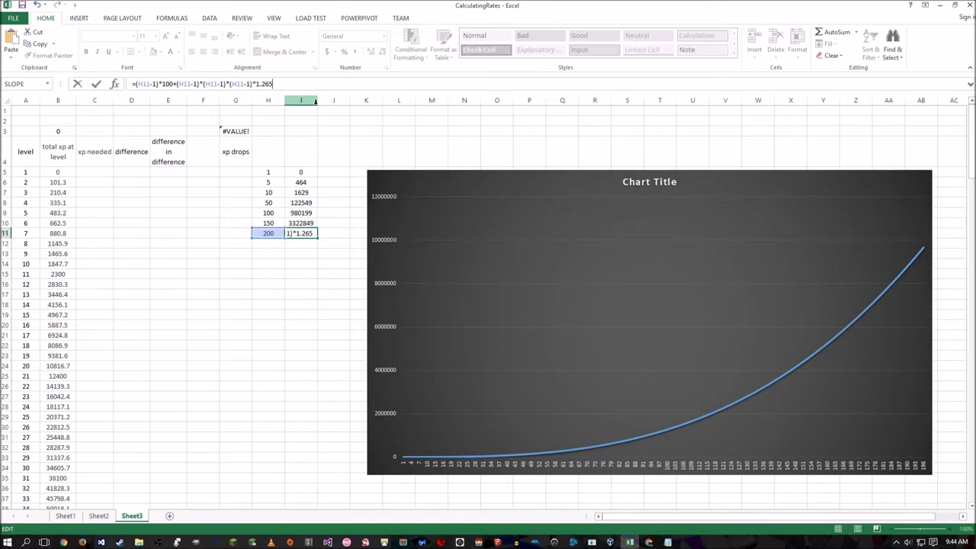
{"action": "left_click", "coordinate": [313, 233]}
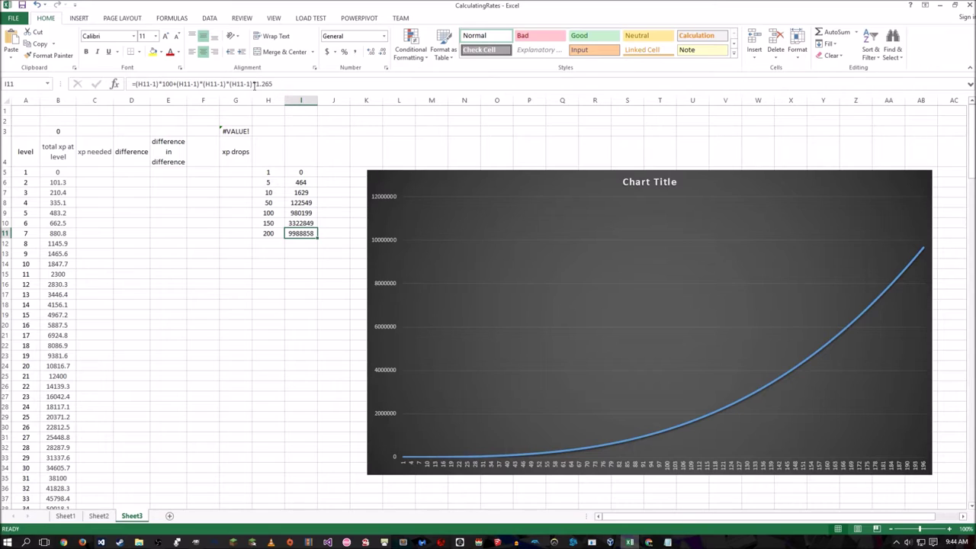
Set the linear multiplier in the I11 formula to 150, keeping the 1.265 factor.
{"action": "double_click", "coordinate": [168, 83]}
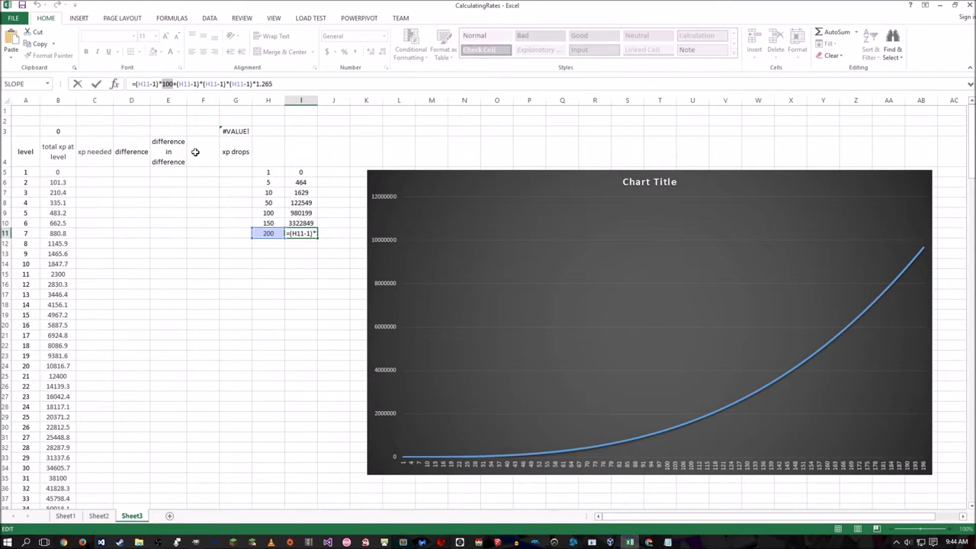
{"action": "type", "text": "150"}
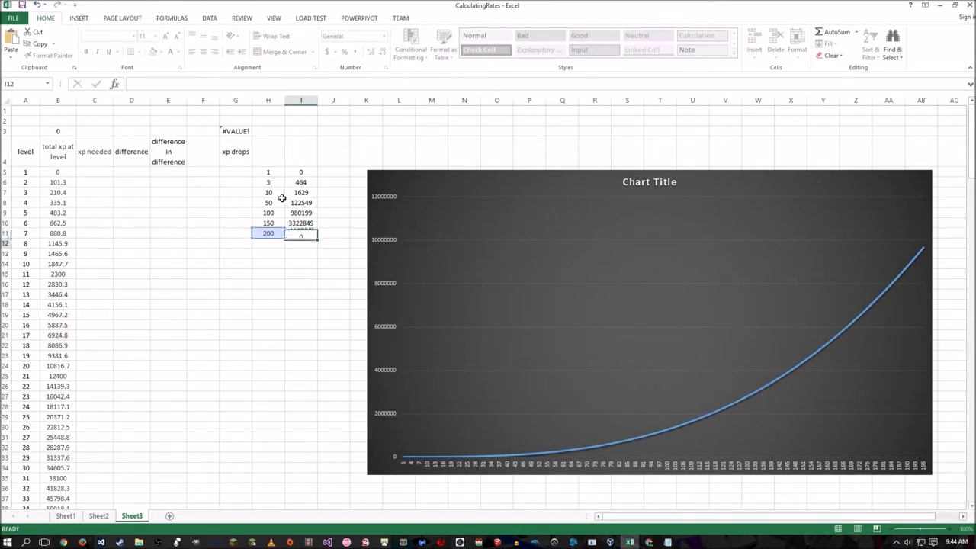
{"action": "key", "text": "Return"}
{"action": "left_click", "coordinate": [311, 232]}
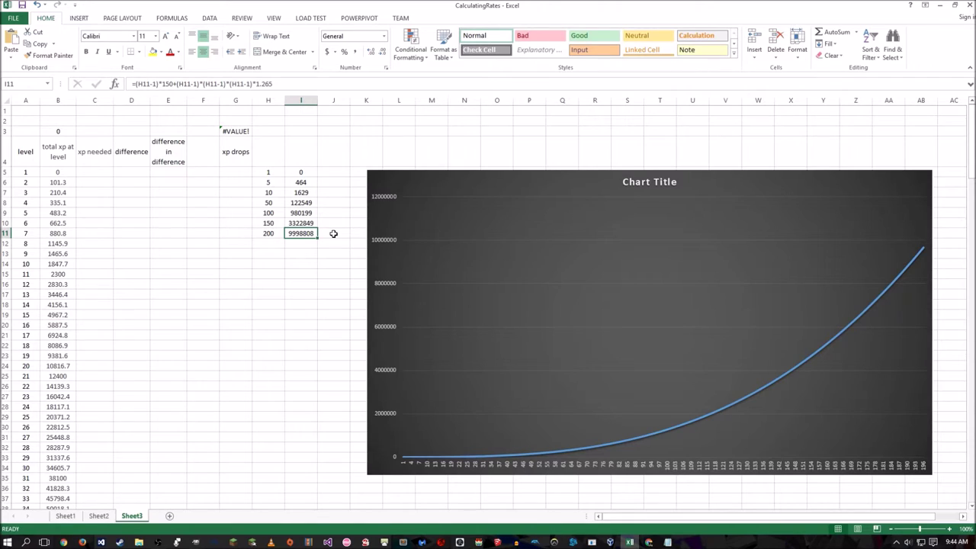
Fine-tune the linear multiplier in I11 to 156, giving =(H11-1)*156+(H11-1)*(H11-1)*(H11-1)*1.265.
{"action": "left_click", "coordinate": [280, 84]}
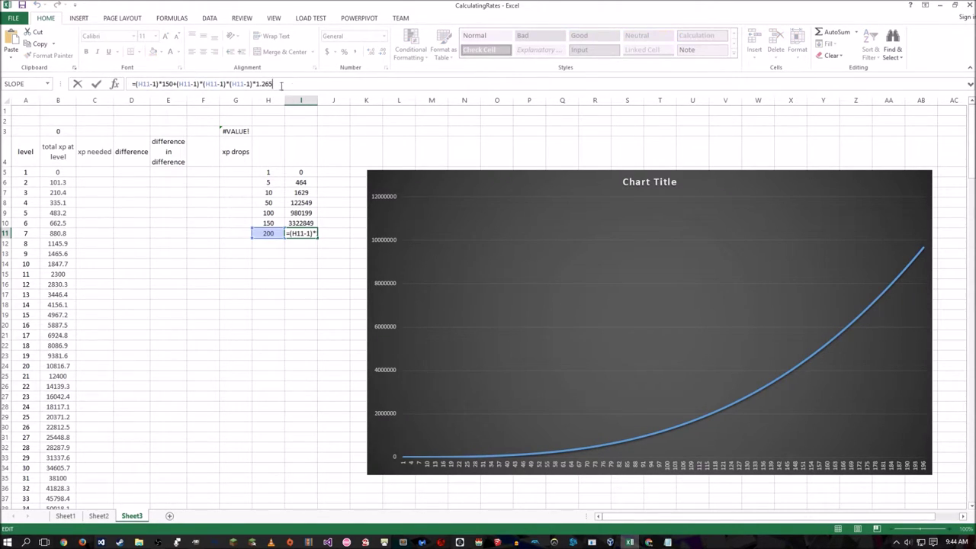
{"action": "left_click", "coordinate": [283, 85]}
{"action": "double_click", "coordinate": [167, 84]}
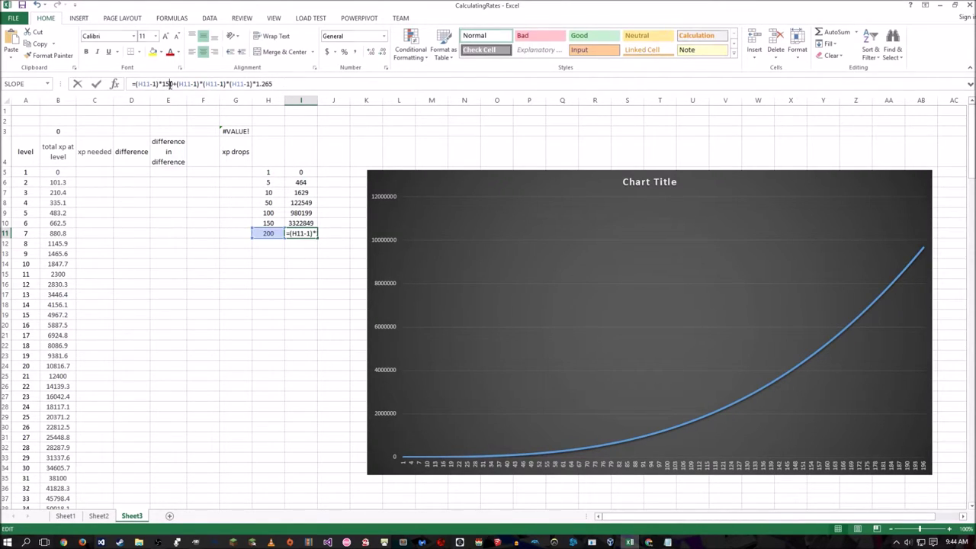
{"action": "key", "text": "Return"}
{"action": "key", "text": "Up"}
{"action": "left_click", "coordinate": [169, 85]}
{"action": "type", "text": "6"}
{"action": "key", "text": "Return"}
{"action": "key", "text": "Up"}
{"action": "key", "text": "F2"}
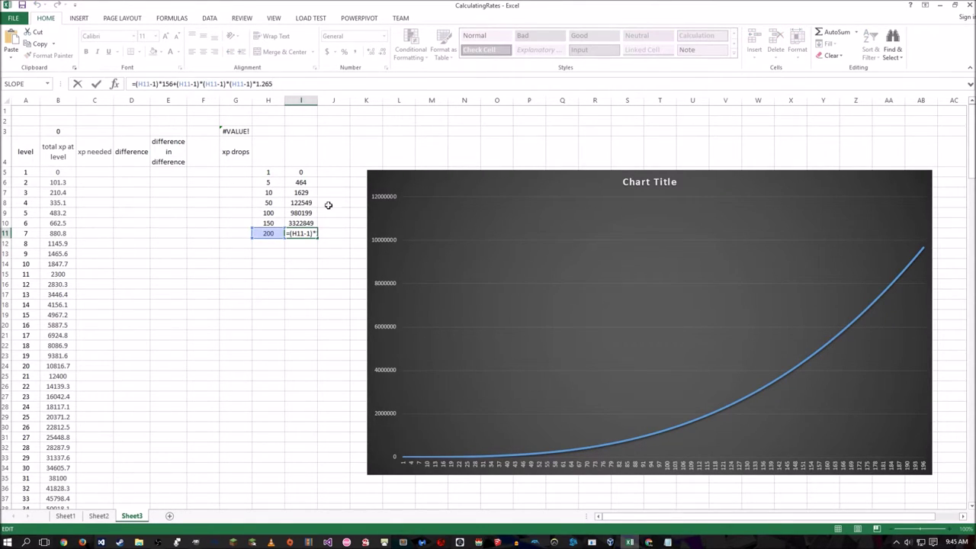
{"action": "key", "text": "Tab"}
{"action": "key", "text": "shift+Tab"}
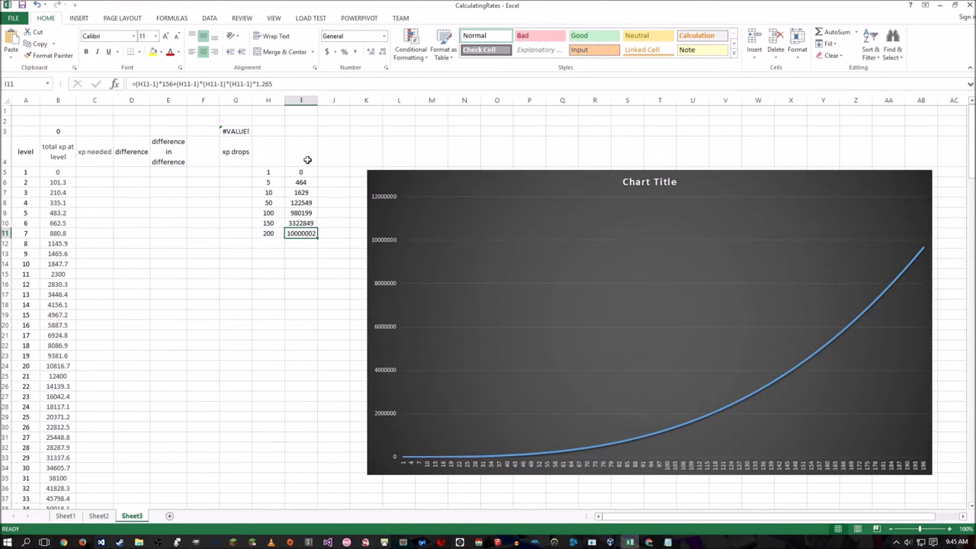
Append -3 to the end of the I11 formula for sample level 200.
{"action": "left_click", "coordinate": [295, 83]}
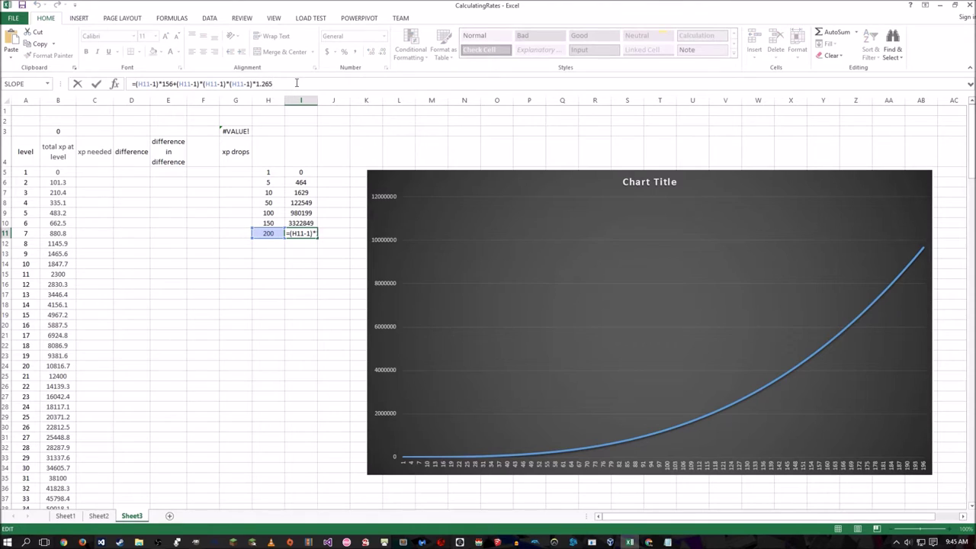
{"action": "key", "text": "Return"}
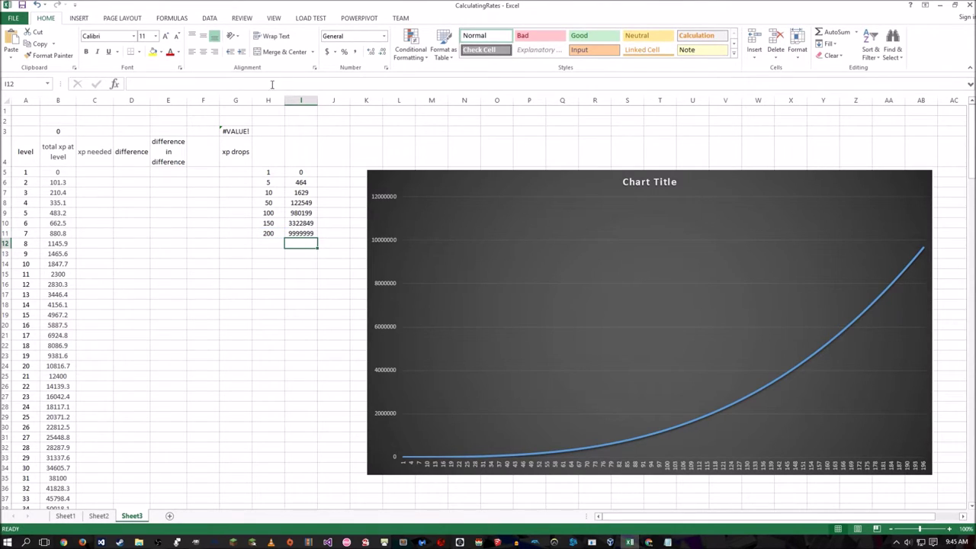
{"action": "left_click", "coordinate": [297, 235]}
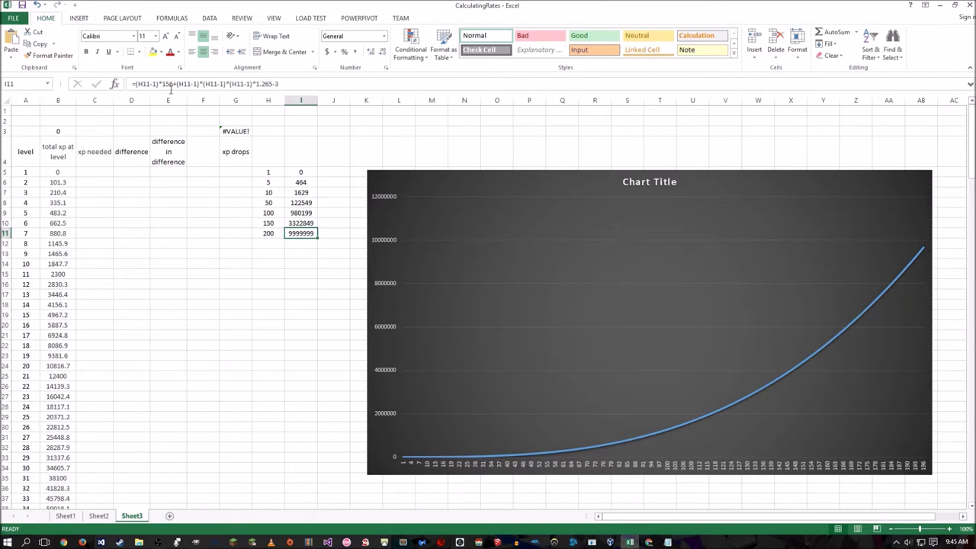
Copy the I11 formula text and replace the B6 formula with =(H11-1)*156+(H11-1)*(H11-1)*(H11-1)*1.265-3.
{"action": "left_click_drag", "start_coordinate": [279, 84], "coordinate": [131, 83]}
{"action": "left_click", "coordinate": [70, 182]}
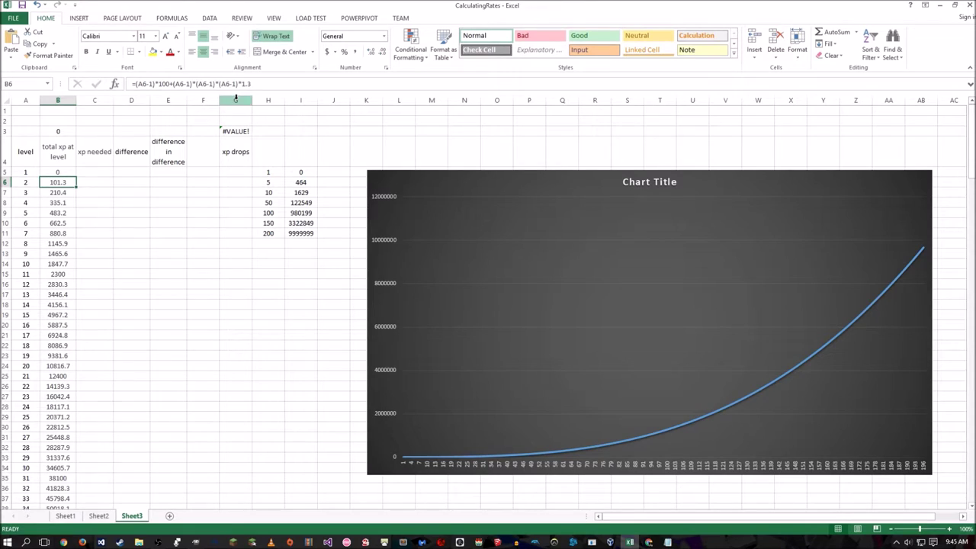
{"action": "triple_click", "coordinate": [172, 83]}
{"action": "type", "text": "=(H11-1)*150+(H11-1)*(H11-1)*(H11-1)*1.265-3"}
Point every H11 reference in the B6 formula to A6, giving =(A6-1)*156+(A6-1)*(A6-1)*(A6-1)*1.265-3.
{"action": "double_click", "coordinate": [141, 83]}
{"action": "left_click", "coordinate": [34, 182]}
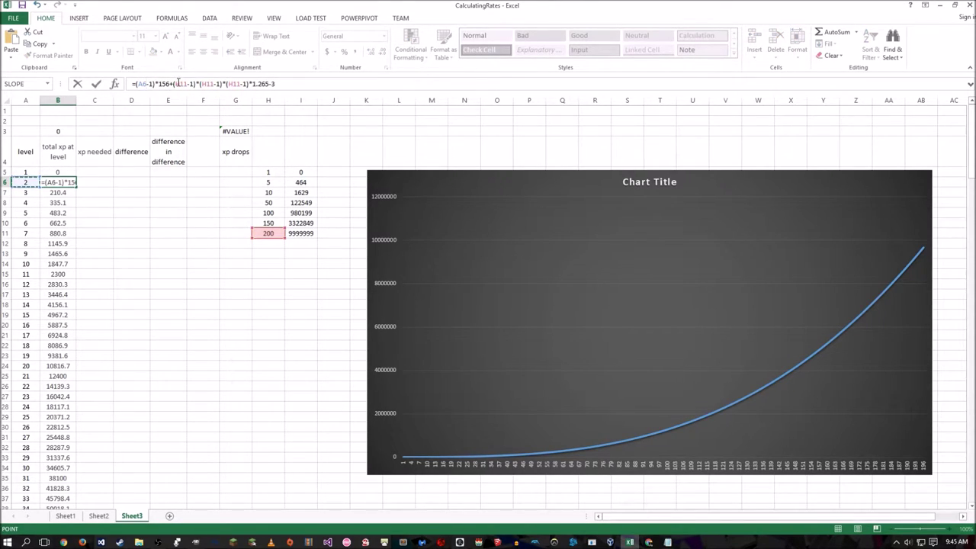
{"action": "left_click", "coordinate": [28, 182]}
{"action": "double_click", "coordinate": [205, 83]}
{"action": "left_click", "coordinate": [28, 182]}
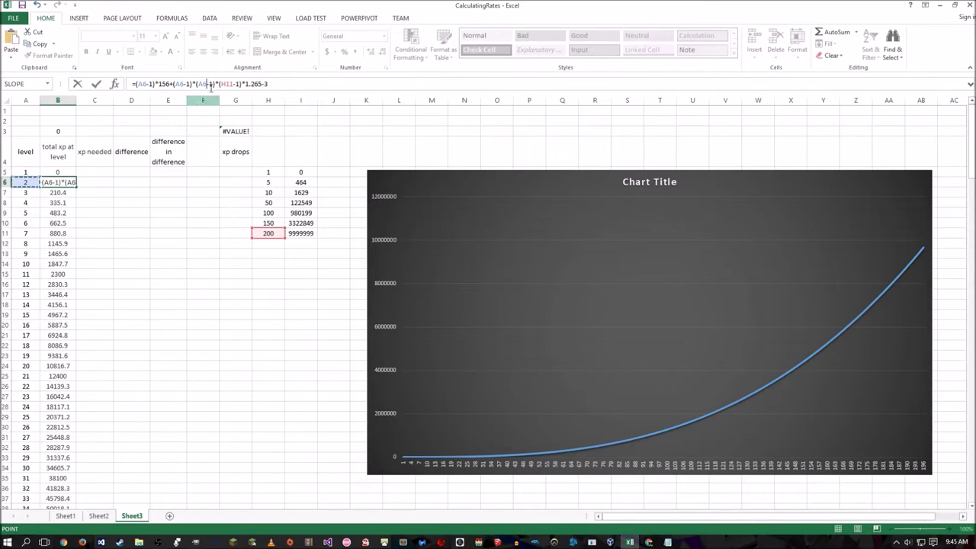
{"action": "double_click", "coordinate": [227, 83]}
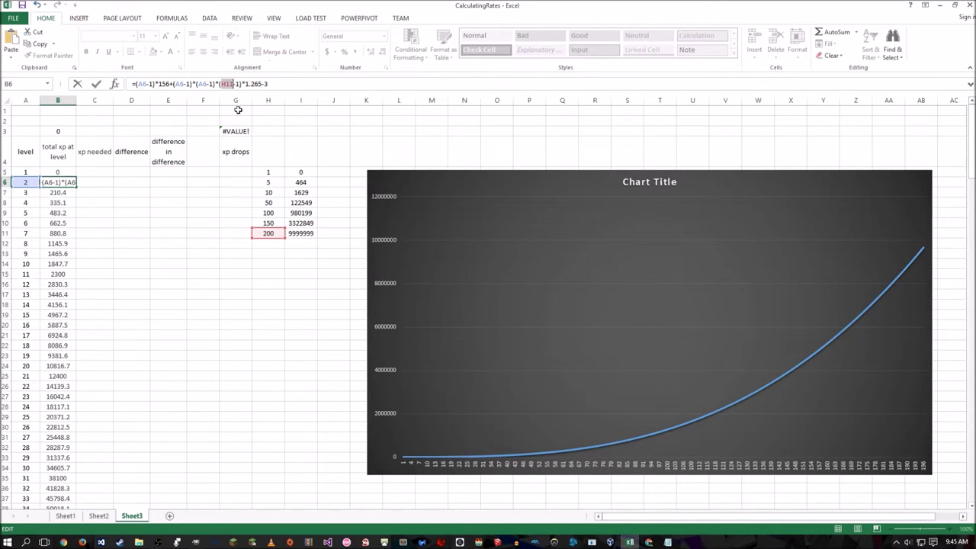
{"action": "left_click", "coordinate": [28, 181]}
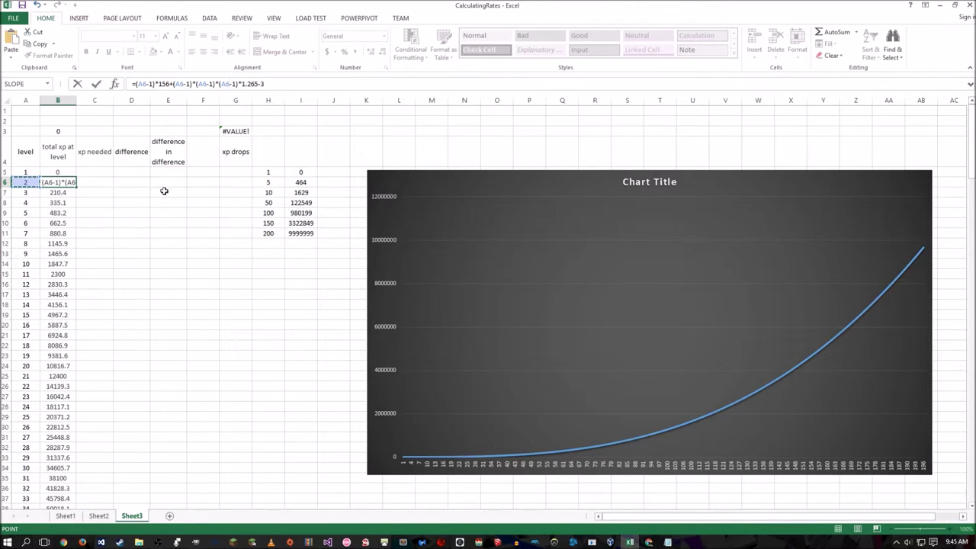
{"action": "key", "text": "Return"}
Fill the new B6 formula down the total xp column to level 200 in row 204.
{"action": "left_click", "coordinate": [56, 184]}
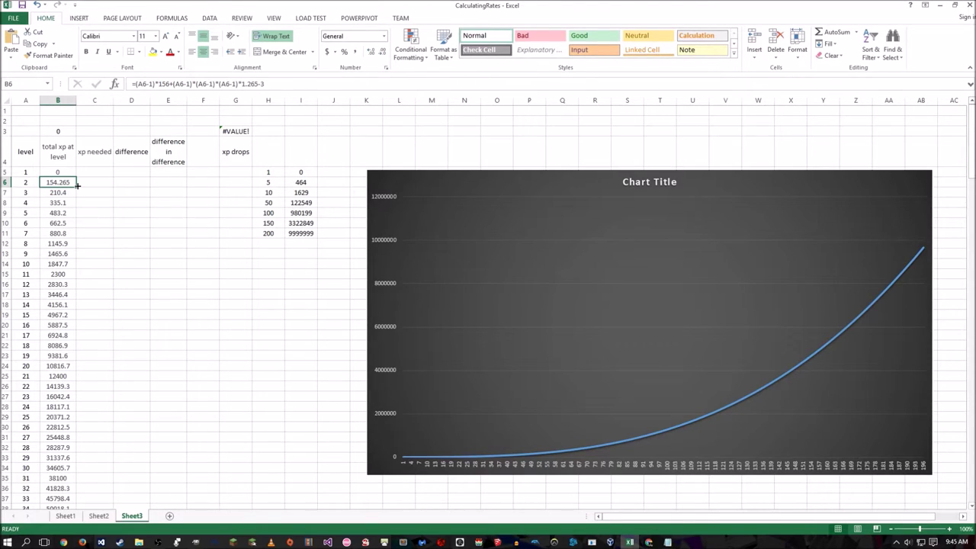
{"action": "left_click_drag", "start_coordinate": [76, 185], "coordinate": [74, 264]}
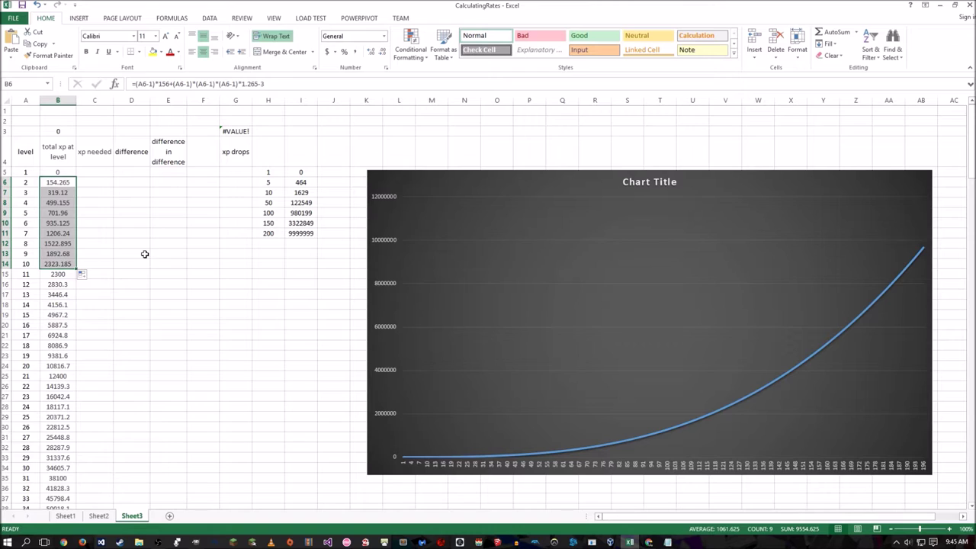
{"action": "mouse_move", "coordinate": [75, 267]}
{"action": "left_mouse_down"}
{"action": "mouse_move", "coordinate": [81, 344]}
{"action": "mouse_move", "coordinate": [87, 330]}
{"action": "mouse_move", "coordinate": [91, 507]}
{"action": "mouse_move", "coordinate": [71, 492]}
{"action": "left_mouse_up"}
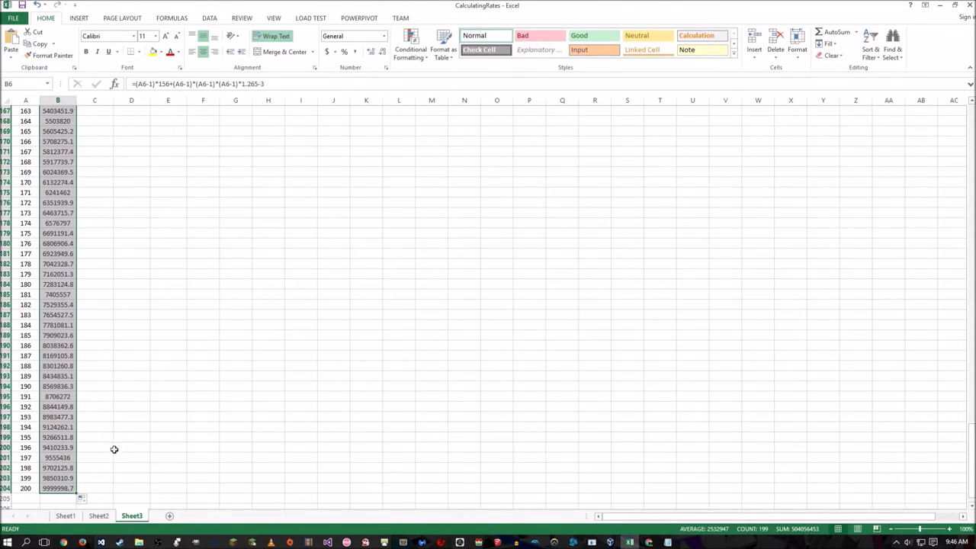
Check the total xp for level 200 in B204 and return to the levelling curve chart.
{"action": "left_click", "coordinate": [82, 487]}
{"action": "left_click", "coordinate": [61, 486]}
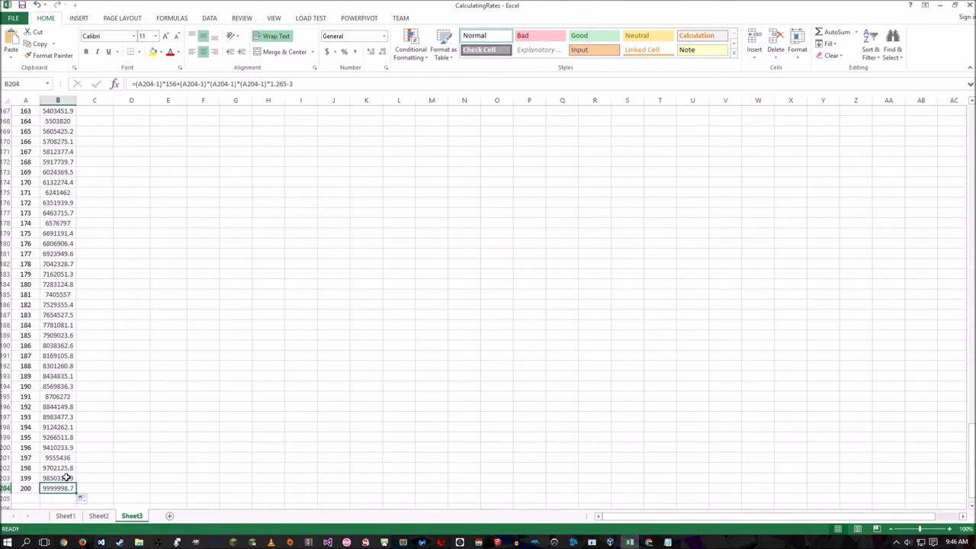
{"action": "left_click", "coordinate": [94, 487]}
{"action": "left_click", "coordinate": [68, 487]}
{"action": "scroll", "coordinate": [175, 359], "scroll_direction": "up", "scroll_amount": 12}
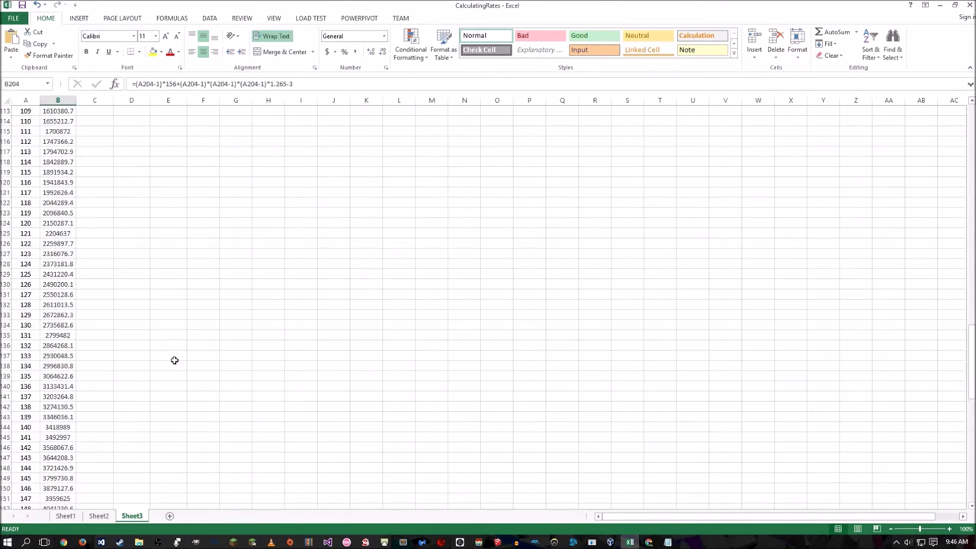
{"action": "key", "text": "ctrl+Home"}
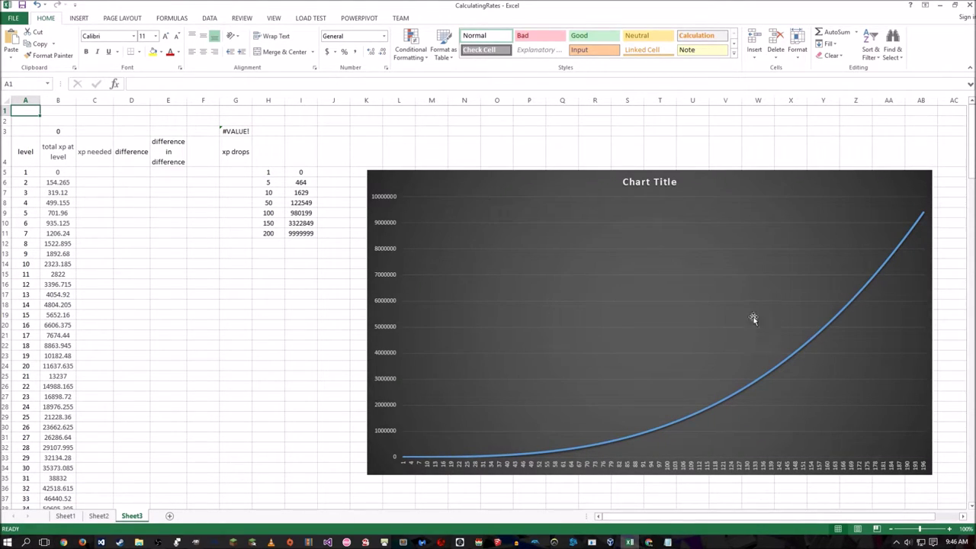
Enter =B6-B5 in C5 to calculate the xp needed to go from level 1 to level 2.
{"action": "left_click", "coordinate": [168, 193]}
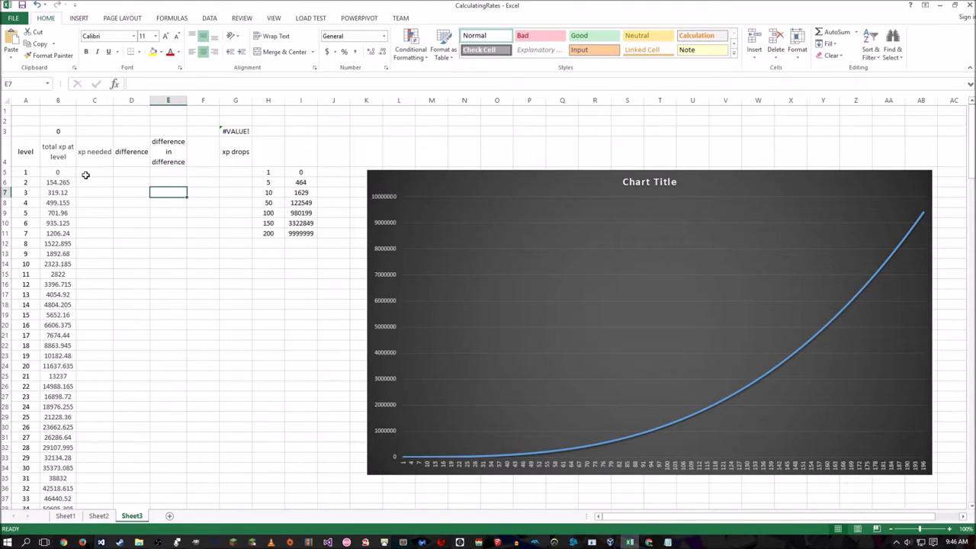
{"action": "left_click", "coordinate": [89, 152]}
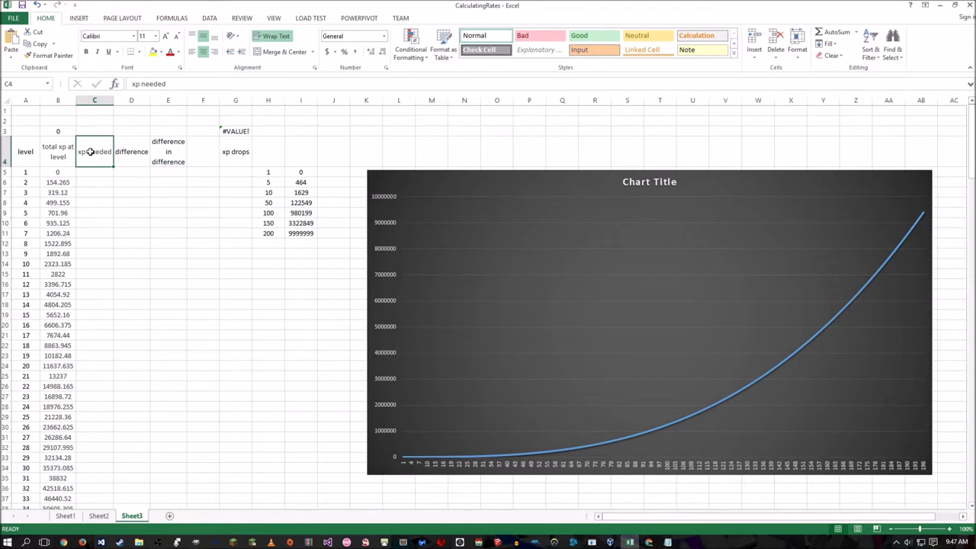
{"action": "key", "text": "Down"}
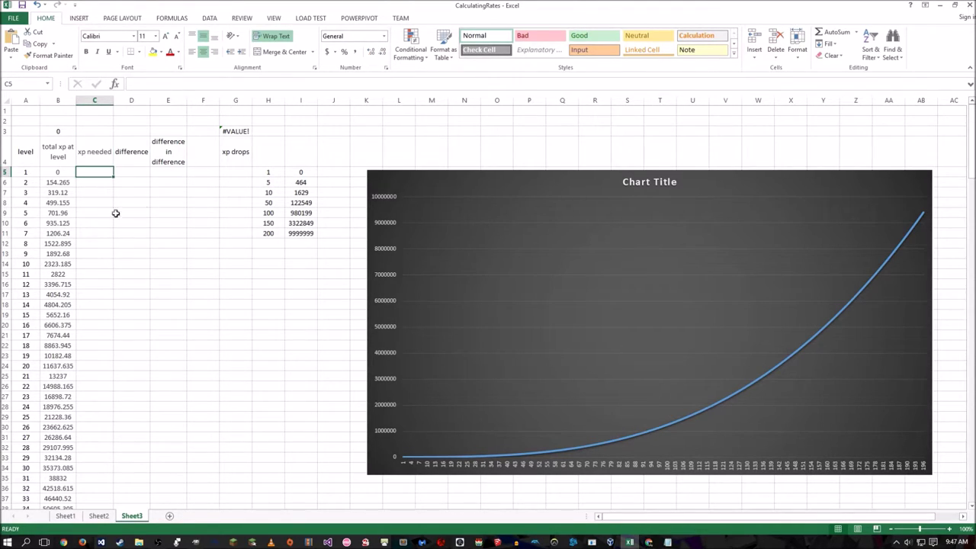
{"action": "key", "text": "Left"}
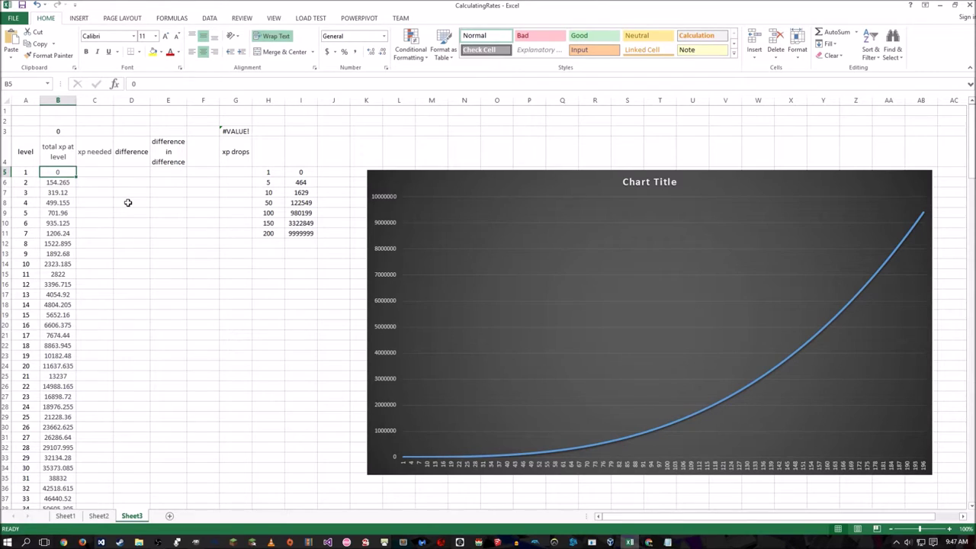
{"action": "left_click", "coordinate": [99, 170]}
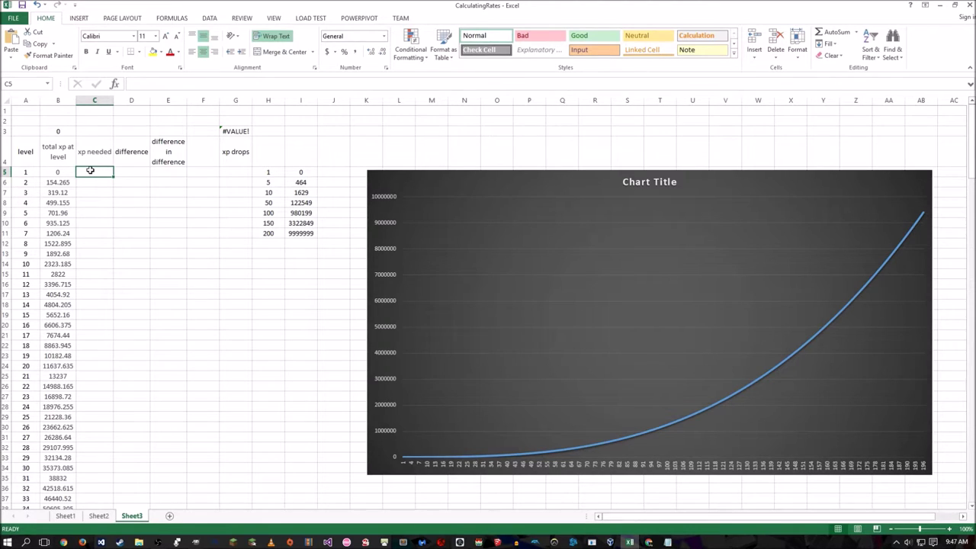
{"action": "type", "text": "="}
{"action": "left_click", "coordinate": [47, 183]}
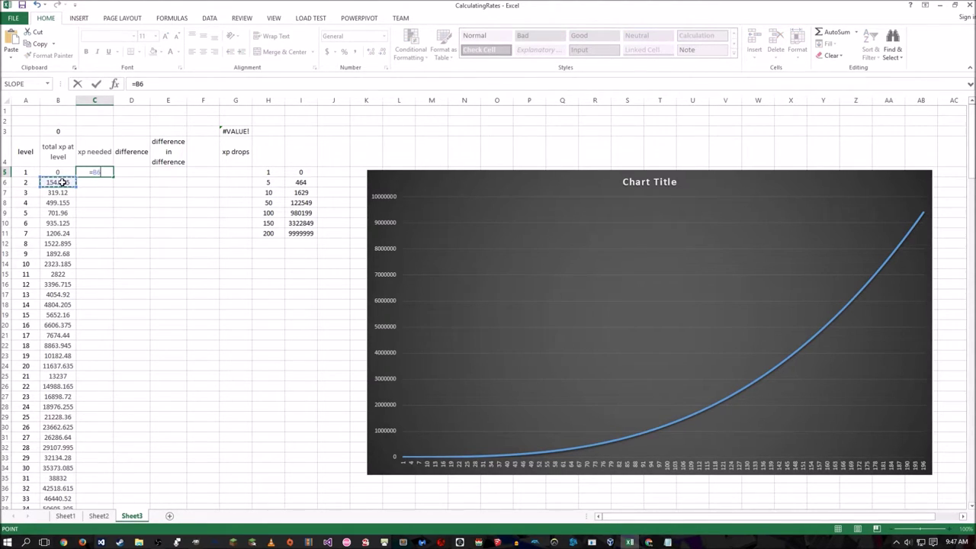
{"action": "type", "text": "-"}
{"action": "left_click", "coordinate": [59, 173]}
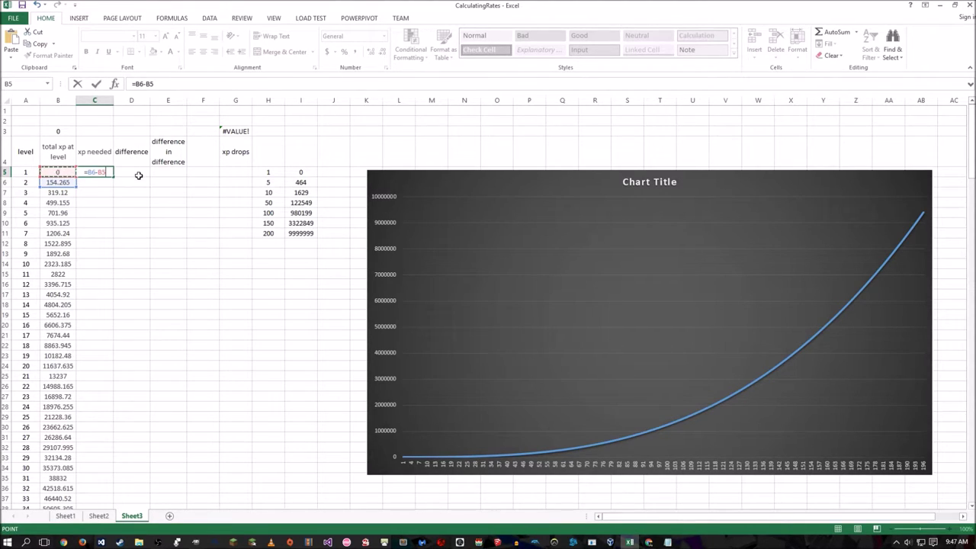
{"action": "key", "text": "Return"}
Fill the C5 formula down the xp needed column to row 204, and clear C204 for level 200.
{"action": "left_click", "coordinate": [101, 171]}
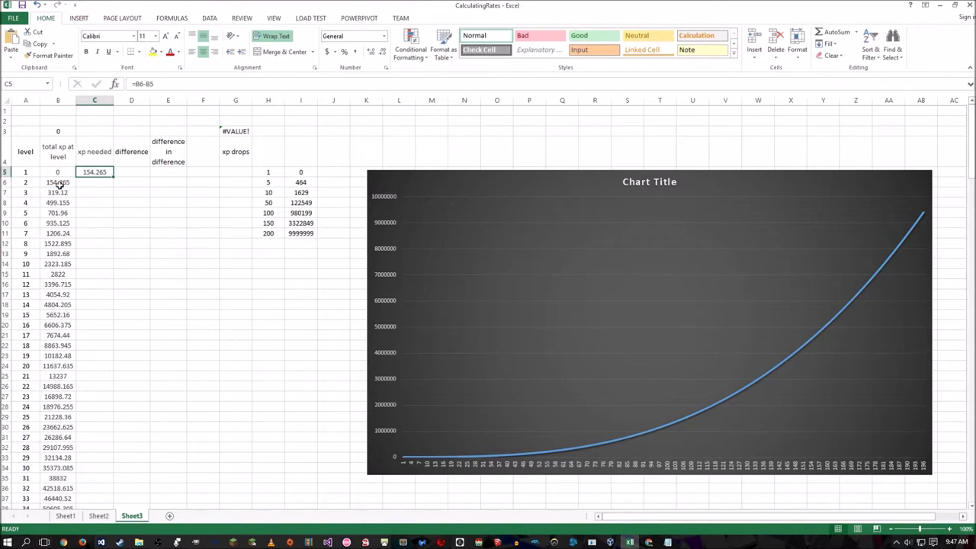
{"action": "left_click_drag", "start_coordinate": [112, 177], "coordinate": [114, 276]}
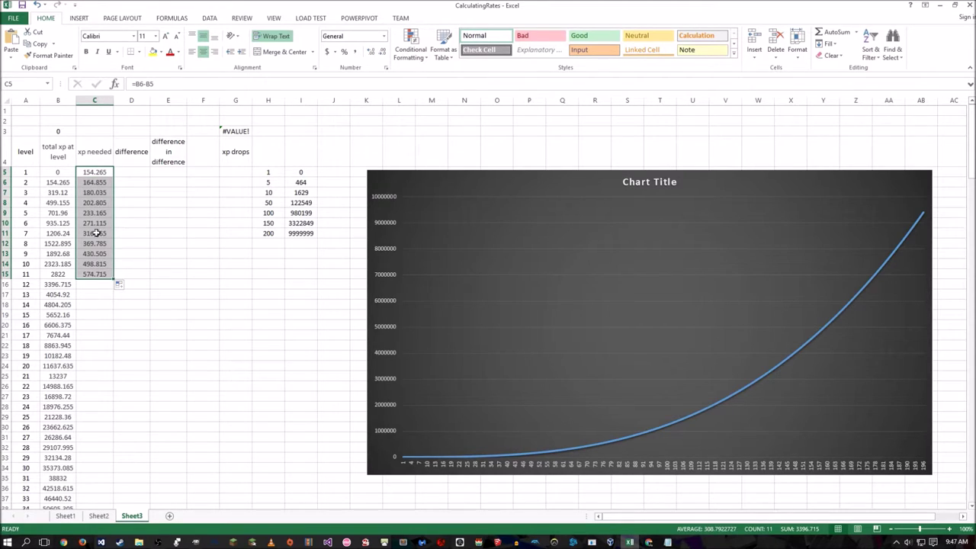
{"action": "left_click_drag", "start_coordinate": [112, 281], "coordinate": [113, 505]}
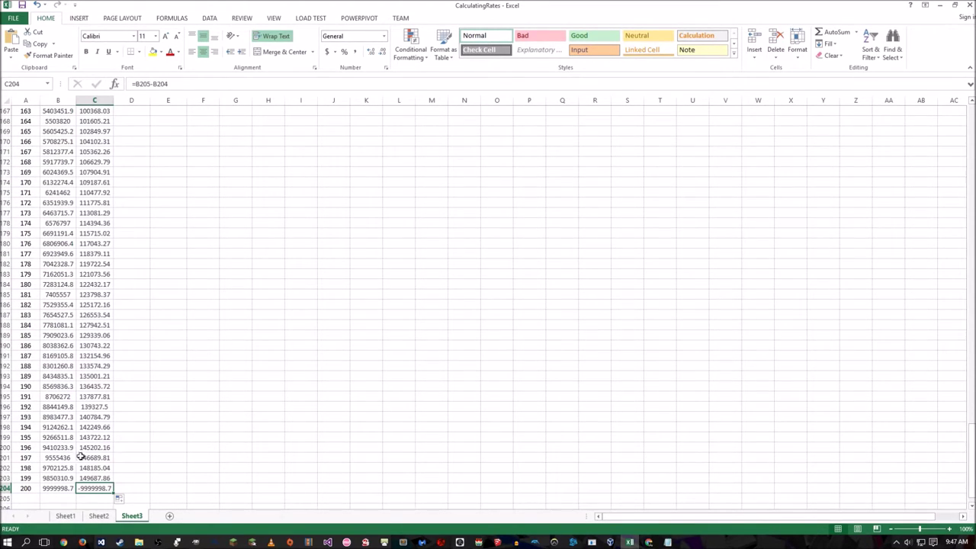
{"action": "key", "text": "Delete"}
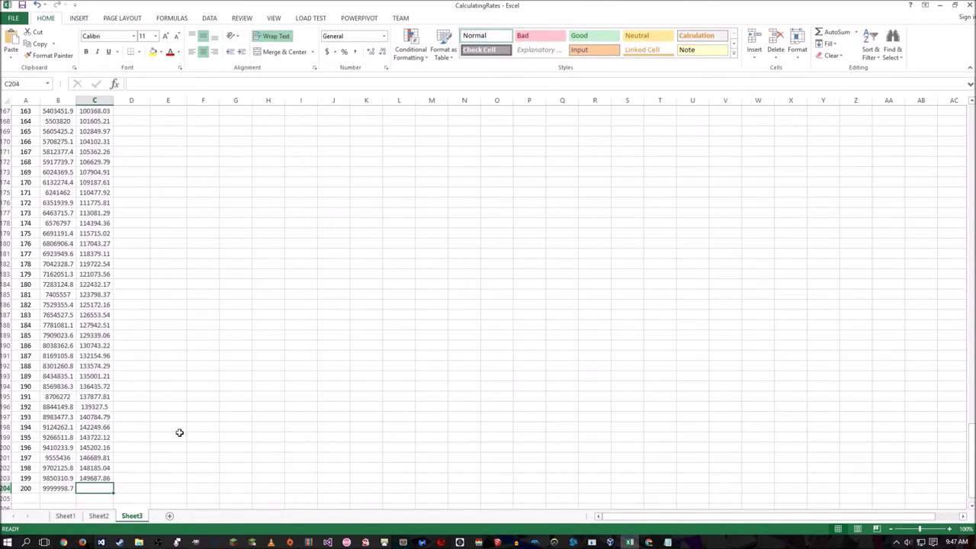
Examine the xp needed column at the last levels around row 203 and at the early levels near its start.
{"action": "left_click", "coordinate": [105, 475]}
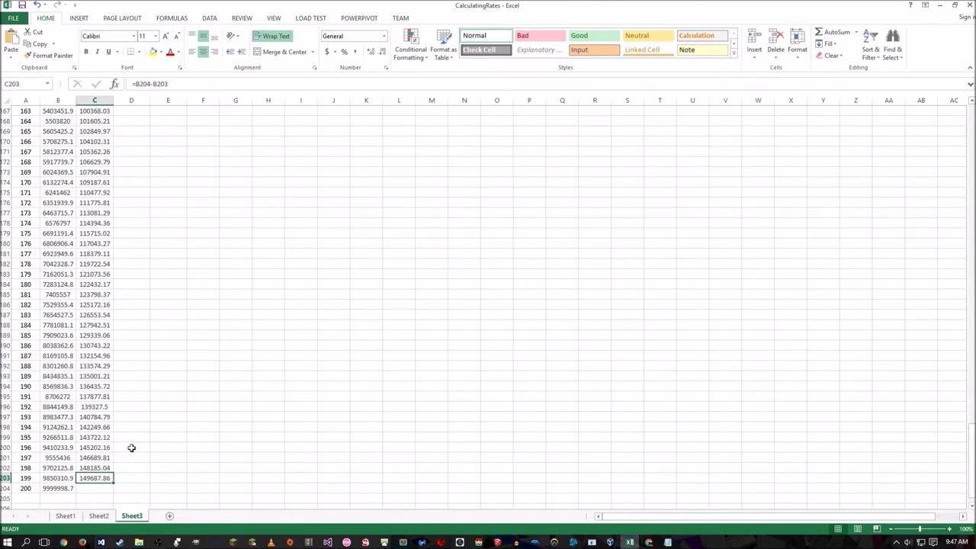
{"action": "left_click", "coordinate": [132, 475]}
{"action": "left_click", "coordinate": [34, 489]}
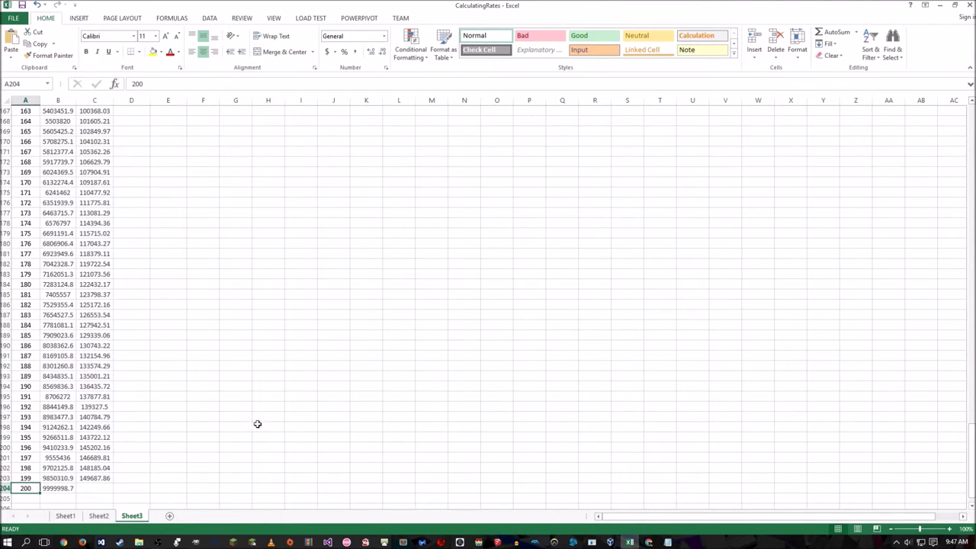
{"action": "key", "text": "ctrl+Home"}
{"action": "left_click", "coordinate": [91, 265]}
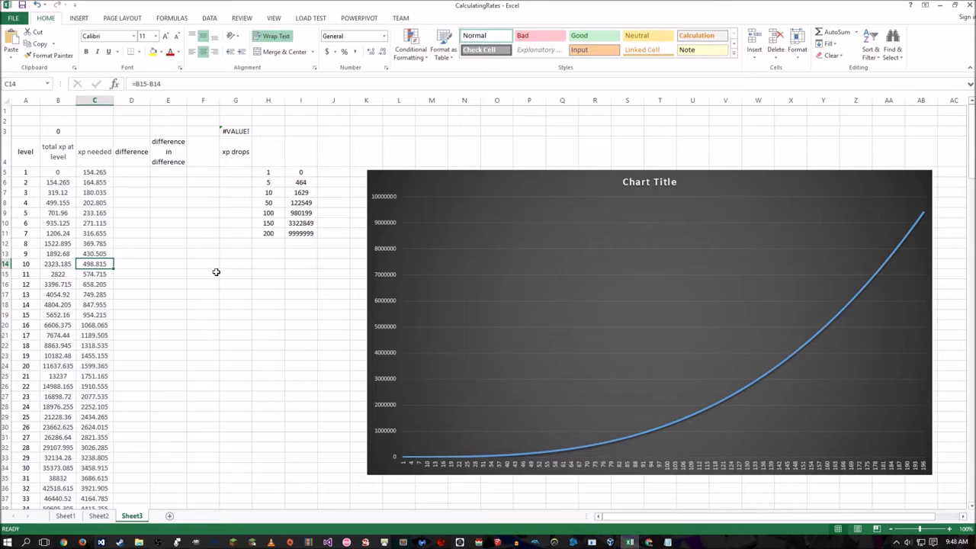
{"action": "left_click", "coordinate": [101, 272]}
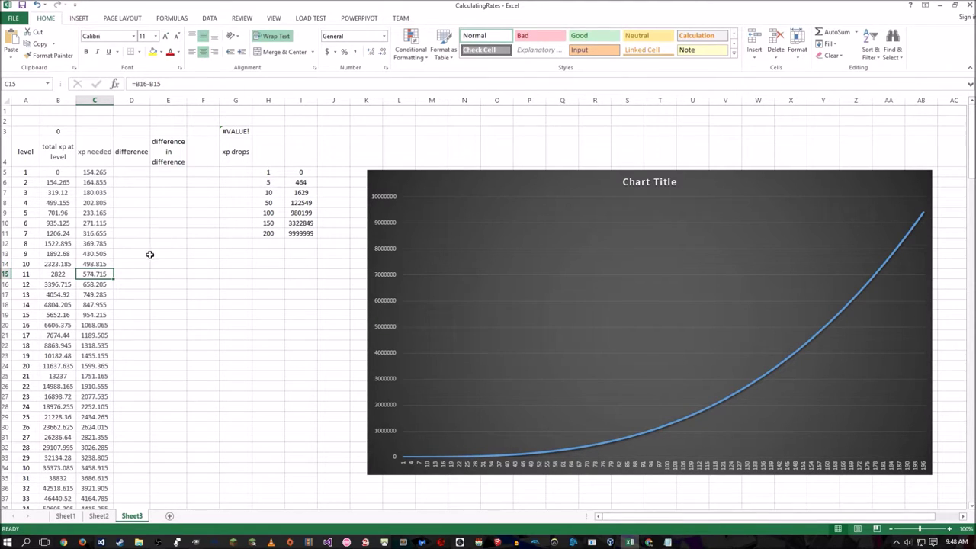
{"action": "scroll", "coordinate": [160, 274], "scroll_direction": "down", "scroll_amount": 2}
{"action": "scroll", "coordinate": [163, 288], "scroll_direction": "up", "scroll_amount": 2}
{"action": "left_click", "coordinate": [99, 346]}
{"action": "left_click", "coordinate": [89, 406]}
{"action": "left_click", "coordinate": [81, 285]}
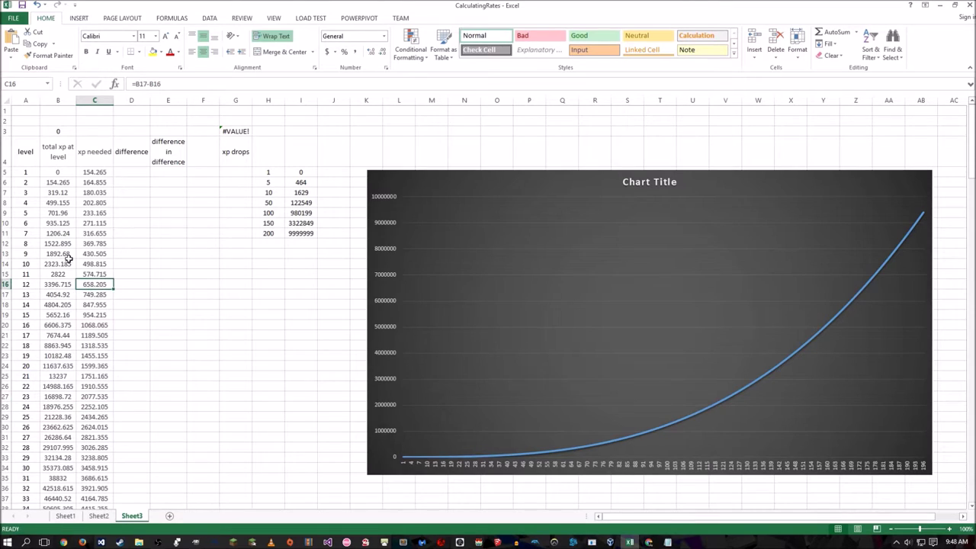
{"action": "left_click", "coordinate": [55, 183]}
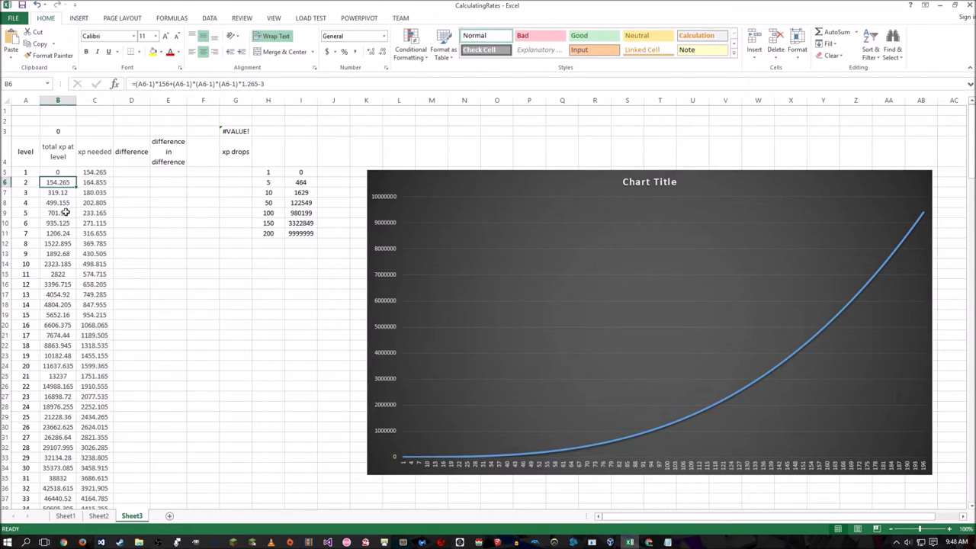
{"action": "left_click", "coordinate": [95, 212]}
{"action": "left_click", "coordinate": [99, 285]}
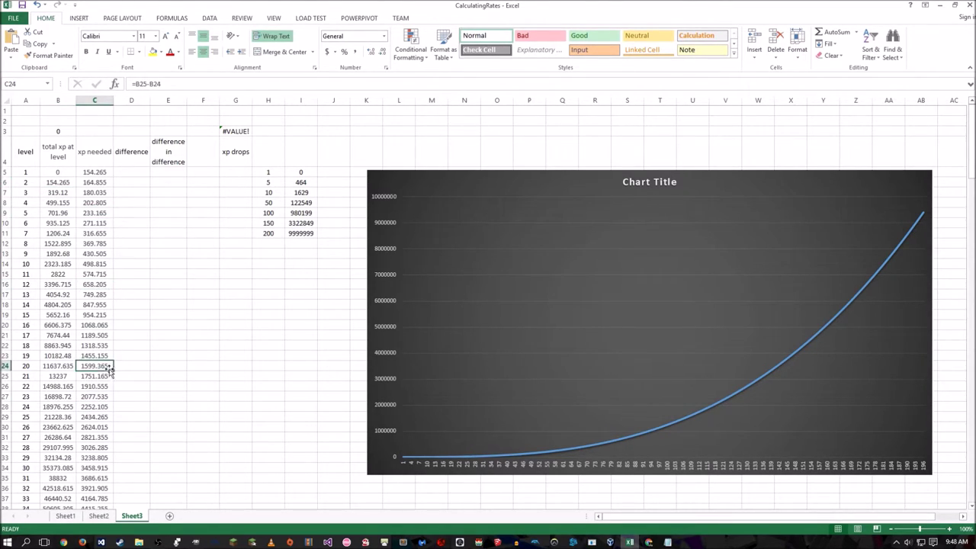
{"action": "left_click", "coordinate": [135, 174]}
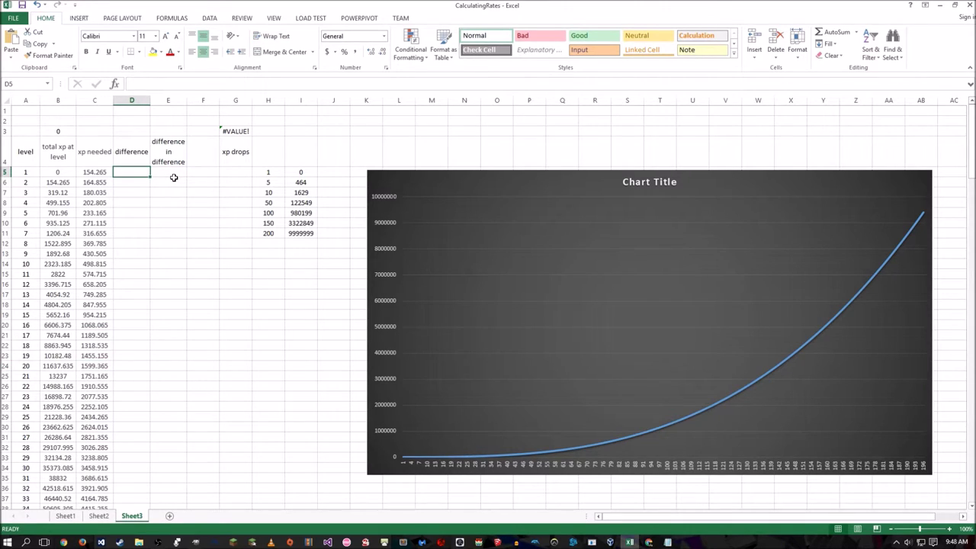
{"action": "left_click", "coordinate": [96, 172]}
{"action": "left_click", "coordinate": [94, 224]}
{"action": "left_click", "coordinate": [95, 315]}
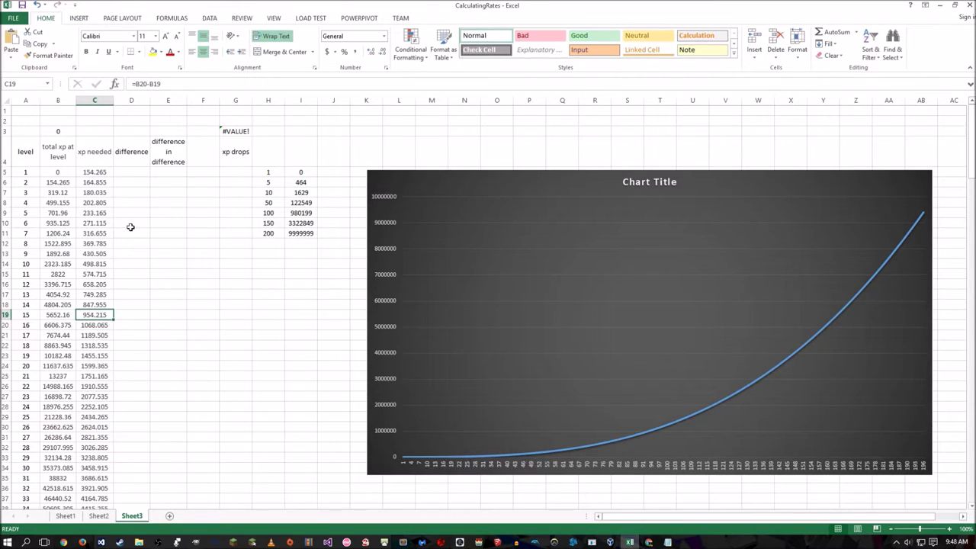
Enter =C6-C5 in D6 to calculate the difference in xp needed between levels 1 and 2.
{"action": "left_click", "coordinate": [133, 172]}
{"action": "left_click", "coordinate": [137, 181]}
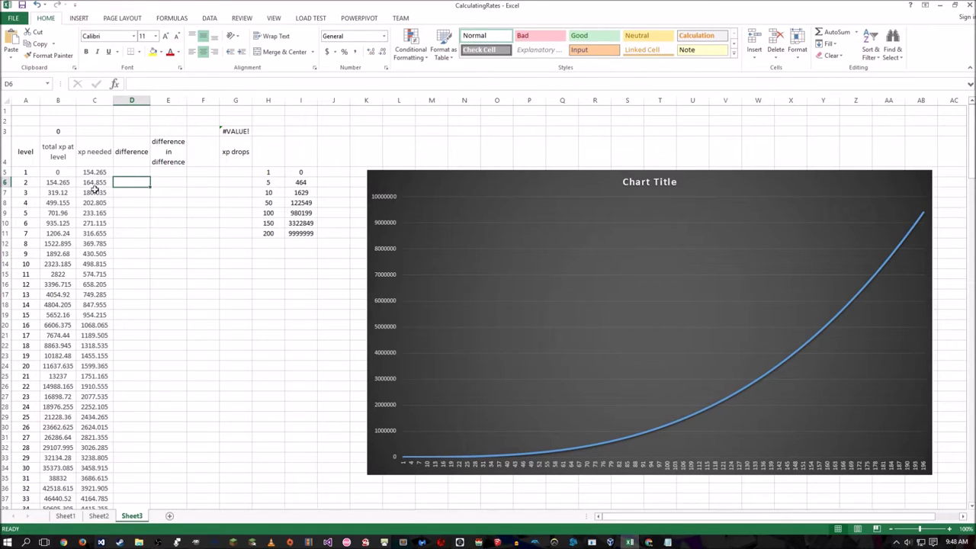
{"action": "left_click", "coordinate": [144, 174]}
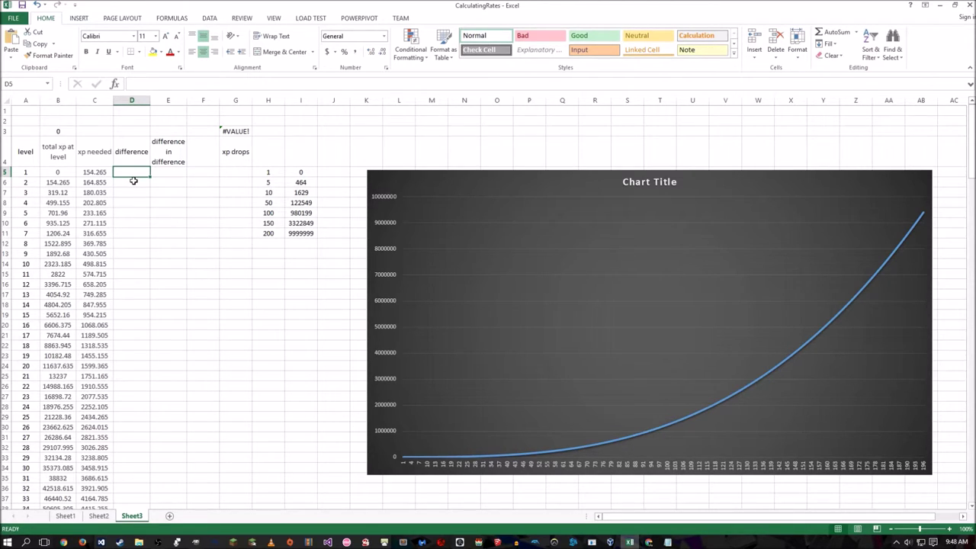
{"action": "left_click", "coordinate": [133, 181]}
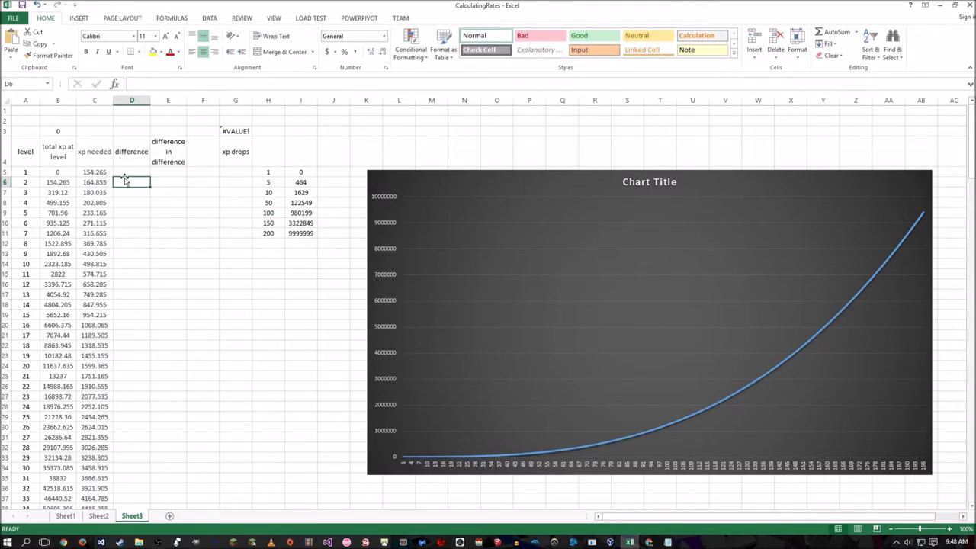
{"action": "type", "text": "="}
{"action": "left_click", "coordinate": [95, 183]}
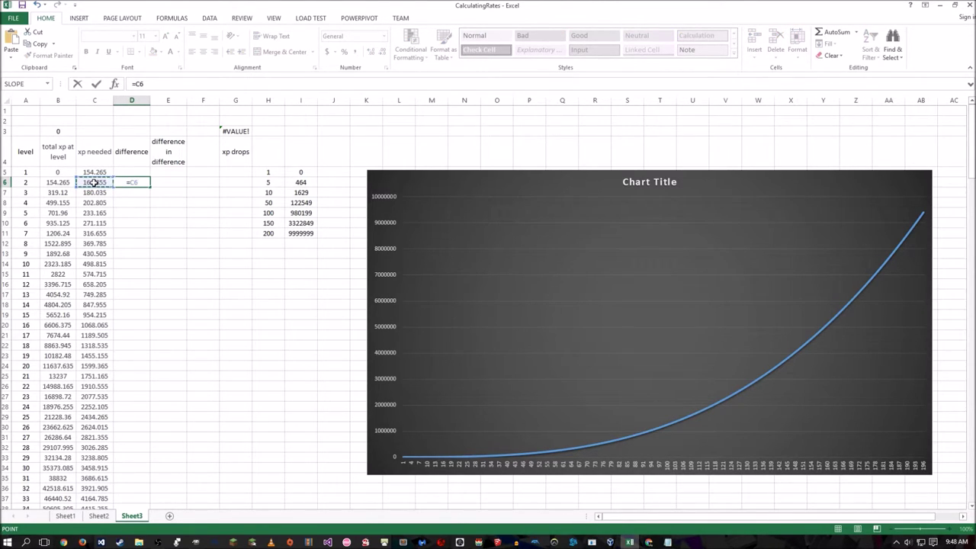
{"action": "type", "text": "-"}
{"action": "left_click", "coordinate": [89, 172]}
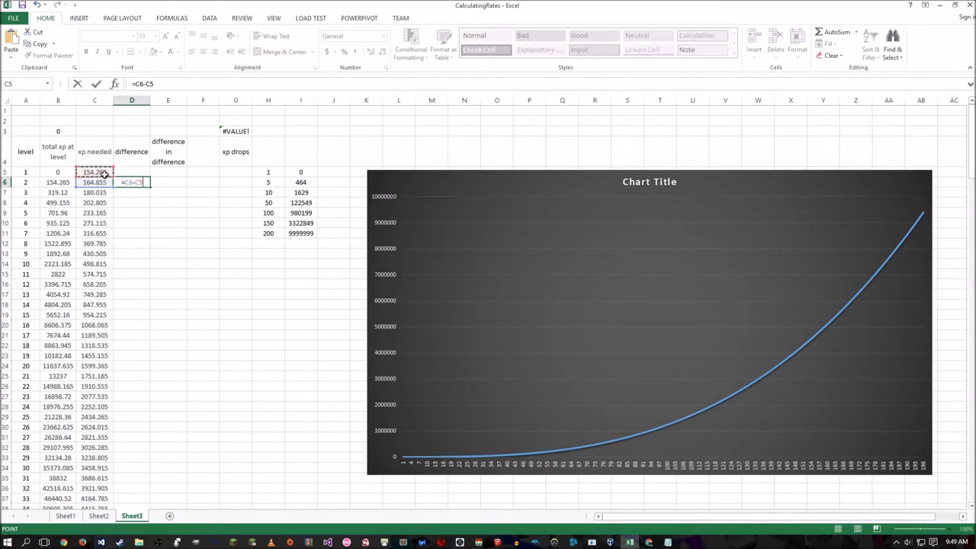
{"action": "key", "text": "ctrl+Return"}
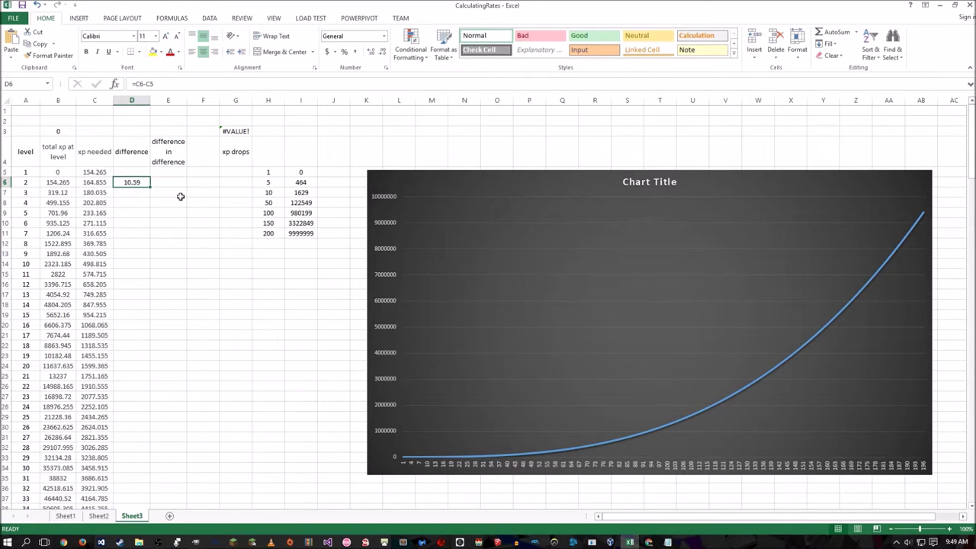
Fill the D6 formula down the difference column to level 199 in row 203.
{"action": "left_click", "coordinate": [61, 174]}
{"action": "left_click", "coordinate": [102, 173]}
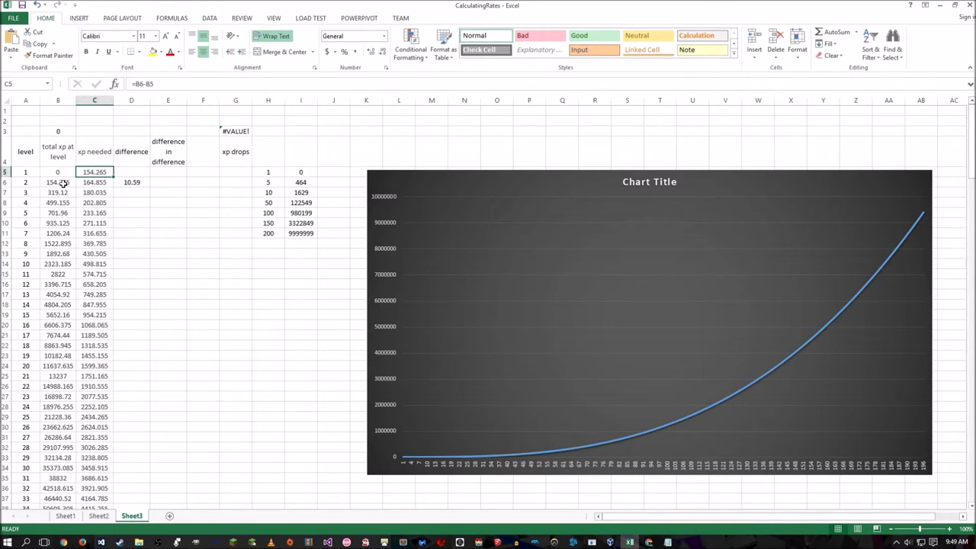
{"action": "left_click", "coordinate": [35, 183]}
{"action": "left_click", "coordinate": [88, 184]}
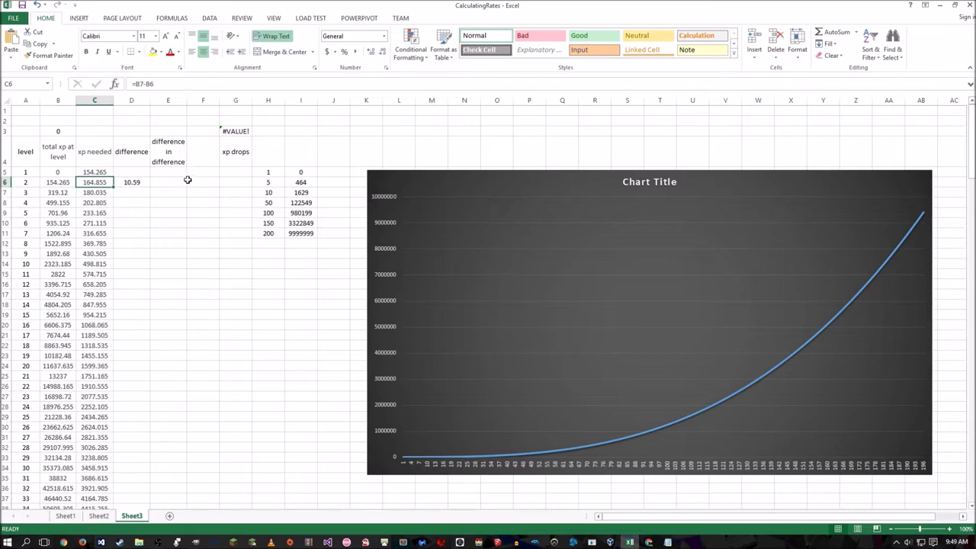
{"action": "left_click", "coordinate": [85, 184]}
{"action": "left_click", "coordinate": [137, 183]}
{"action": "left_click_drag", "start_coordinate": [149, 188], "coordinate": [153, 479]}
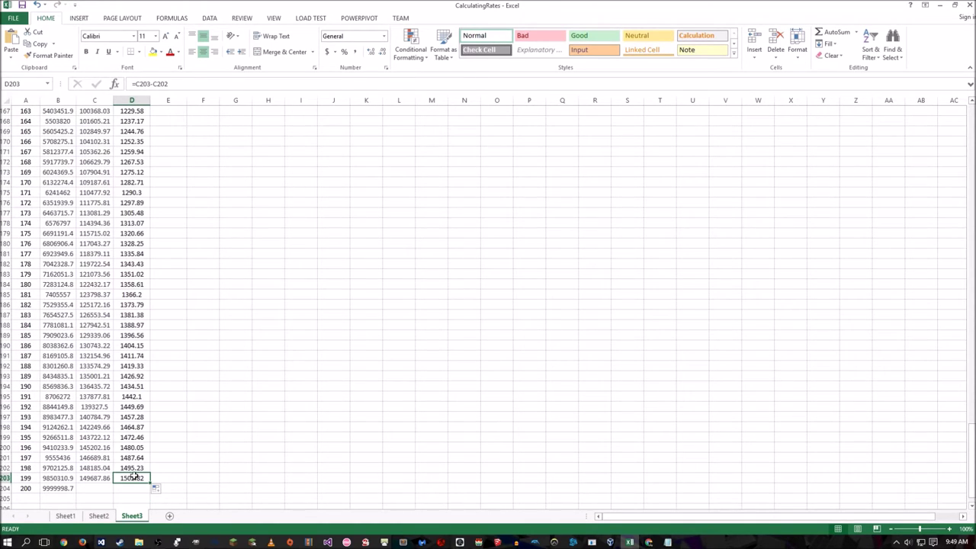
Examine how the difference column grows from level to level, at the last levels and from level 2 onward.
{"action": "left_click", "coordinate": [122, 364]}
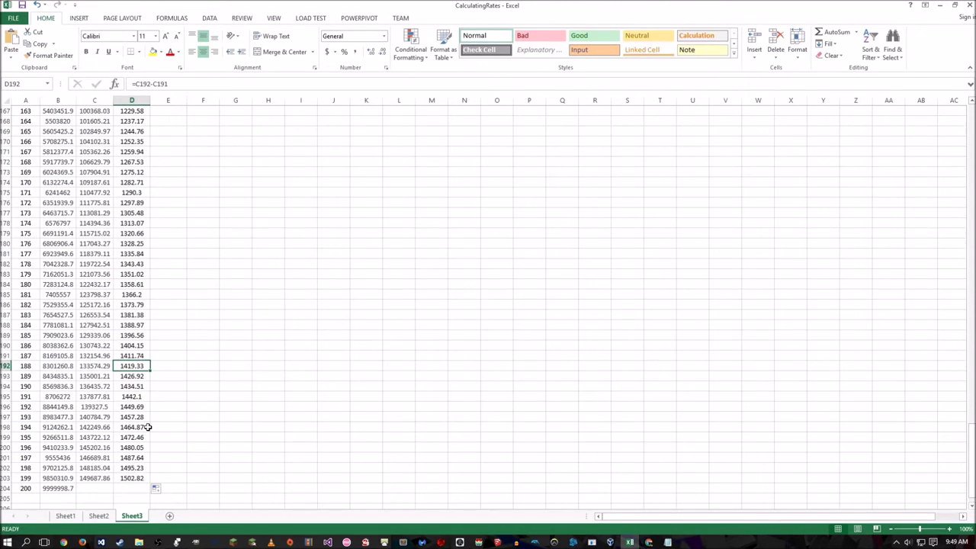
{"action": "scroll", "coordinate": [164, 374], "scroll_direction": "up", "scroll_amount": 1}
{"action": "left_click", "coordinate": [175, 353]}
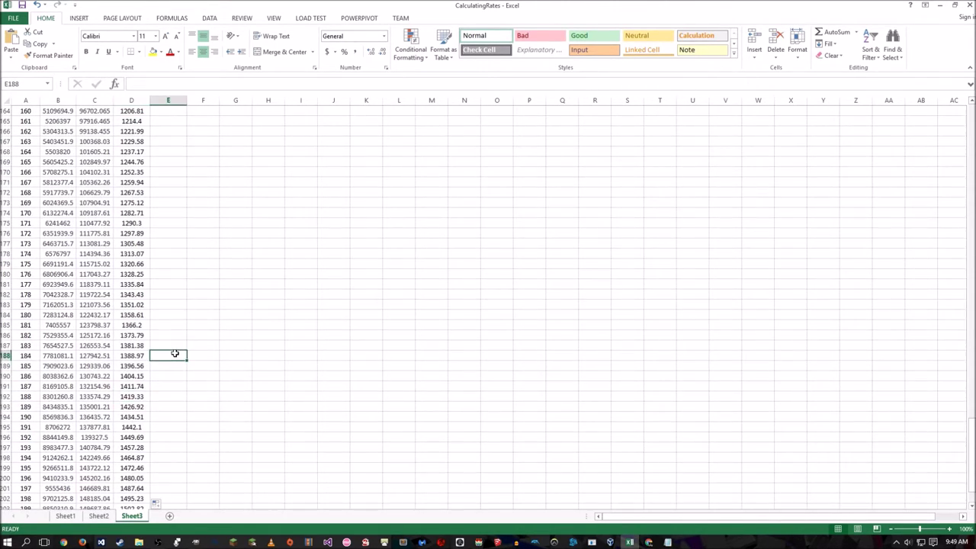
{"action": "key", "text": "ctrl+Home"}
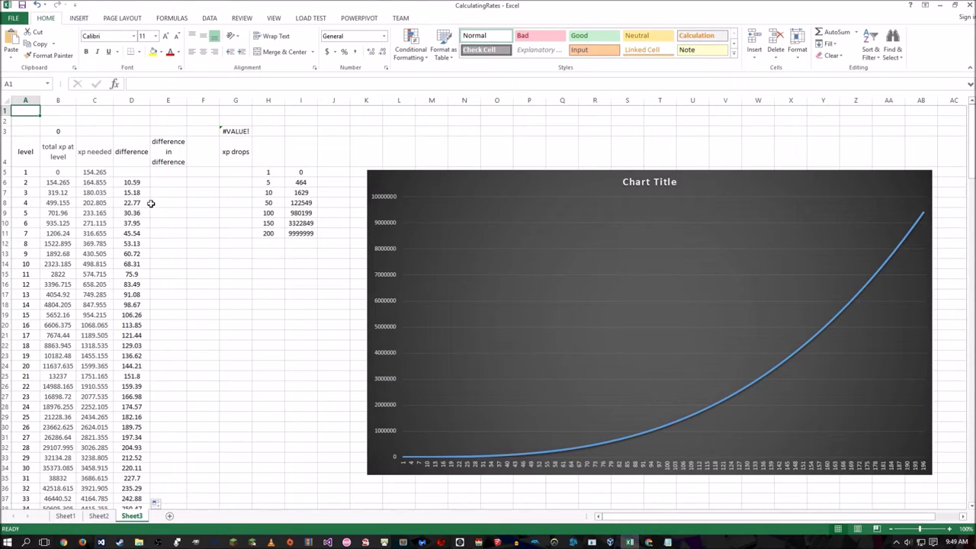
{"action": "left_click", "coordinate": [139, 185]}
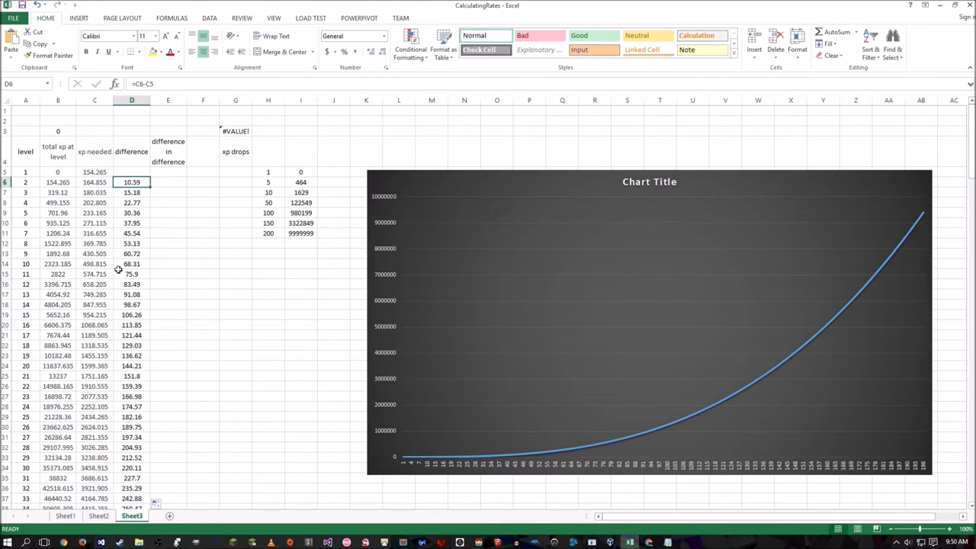
{"action": "left_click", "coordinate": [136, 261]}
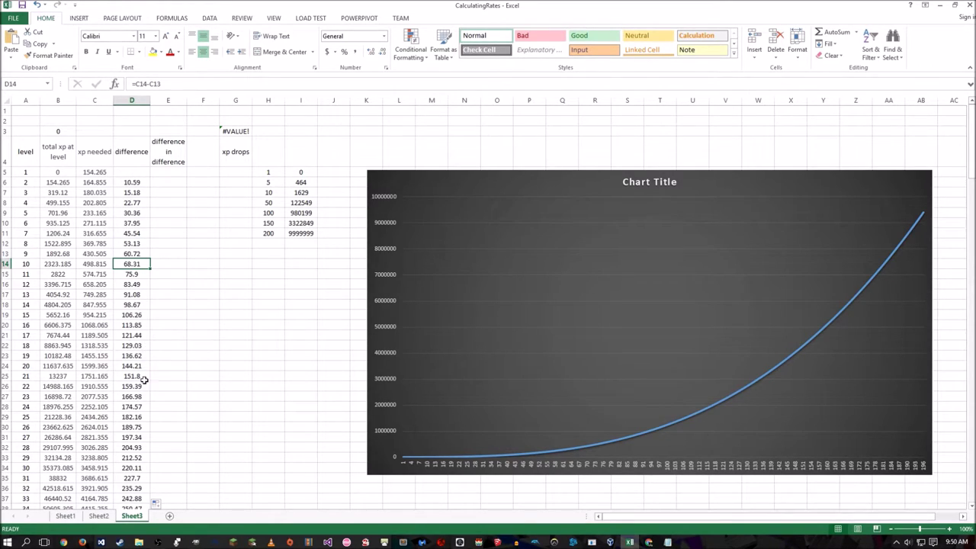
{"action": "left_click", "coordinate": [134, 468]}
{"action": "left_click", "coordinate": [126, 347]}
{"action": "scroll", "coordinate": [127, 404], "scroll_direction": "down", "scroll_amount": 20}
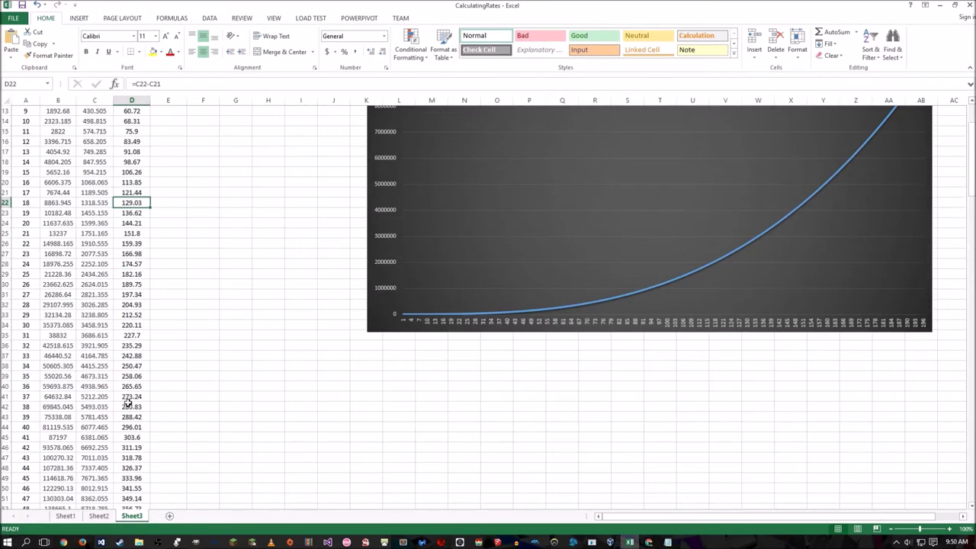
Examine the difference column around level 133 and back at level 2, alongside the empty difference in difference column.
{"action": "key", "text": "ctrl+Left"}
{"action": "key", "text": "ctrl+Down"}
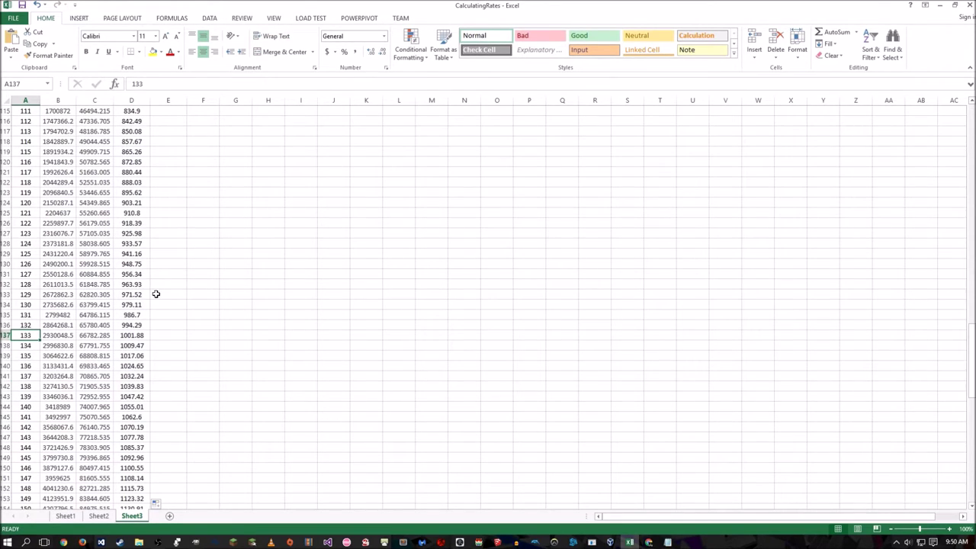
{"action": "scroll", "coordinate": [156, 322], "scroll_direction": "up", "scroll_amount": 13}
{"action": "scroll", "coordinate": [156, 322], "scroll_direction": "up", "scroll_amount": 20}
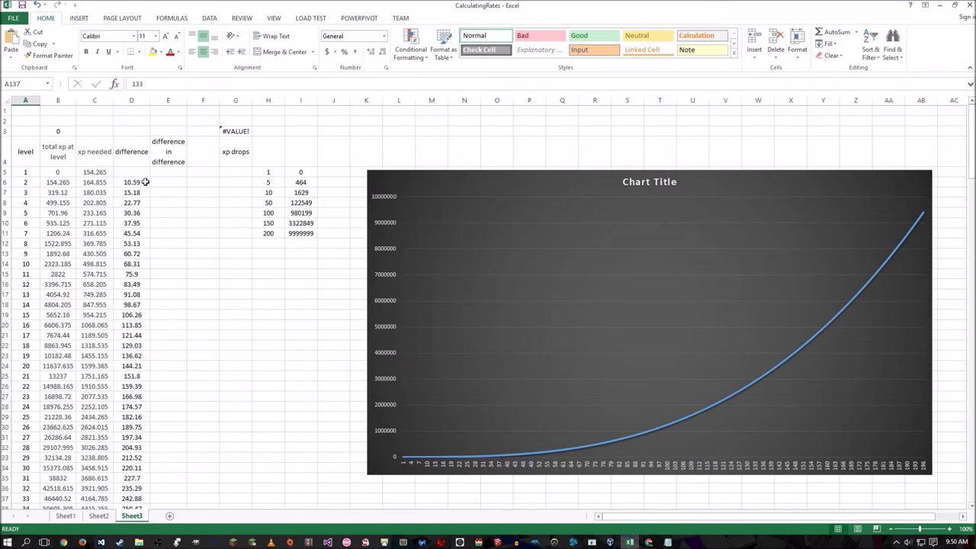
{"action": "left_click", "coordinate": [143, 183]}
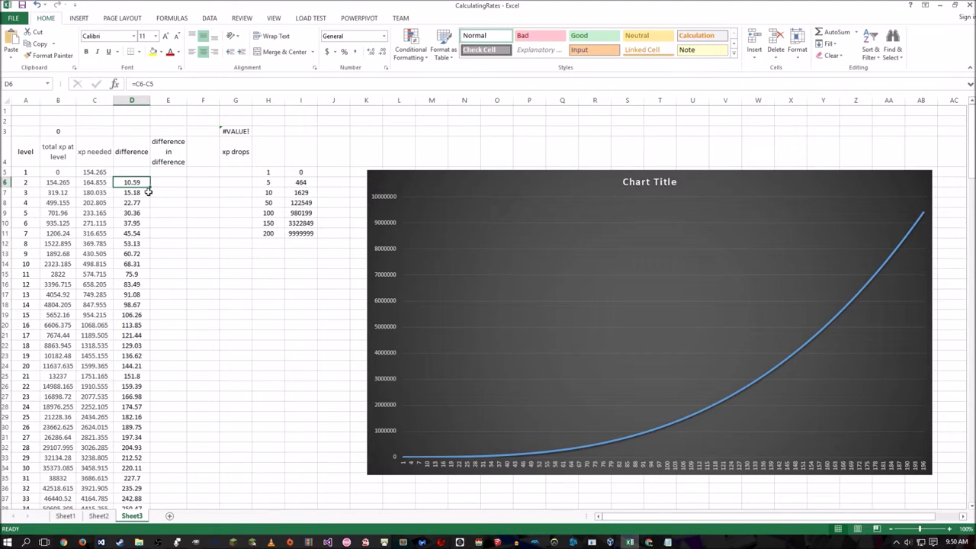
{"action": "left_click", "coordinate": [168, 191]}
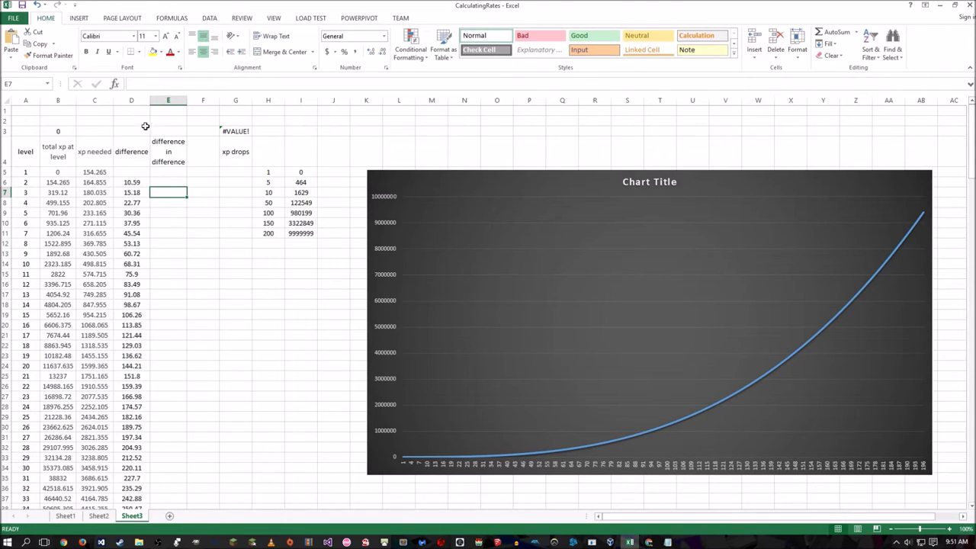
{"action": "left_click", "coordinate": [134, 182]}
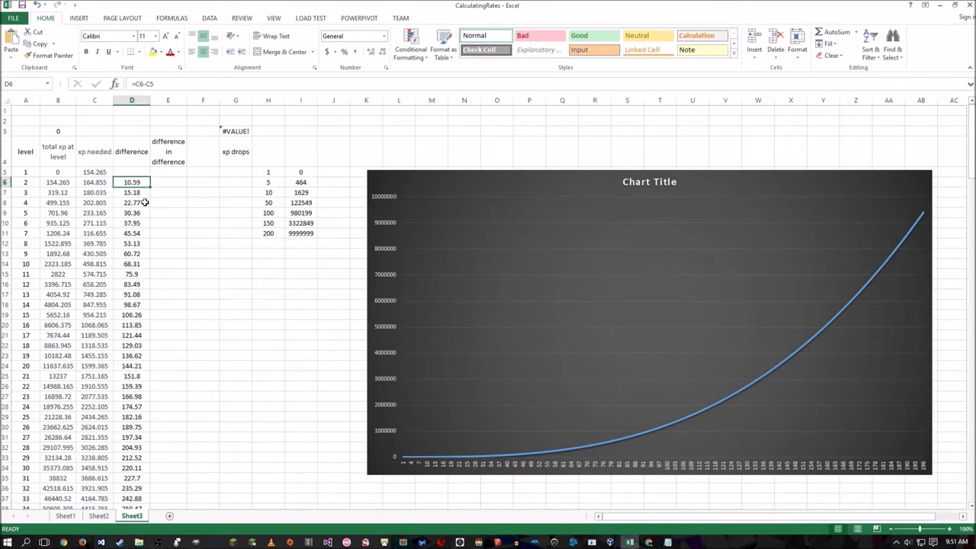
{"action": "left_click", "coordinate": [169, 193]}
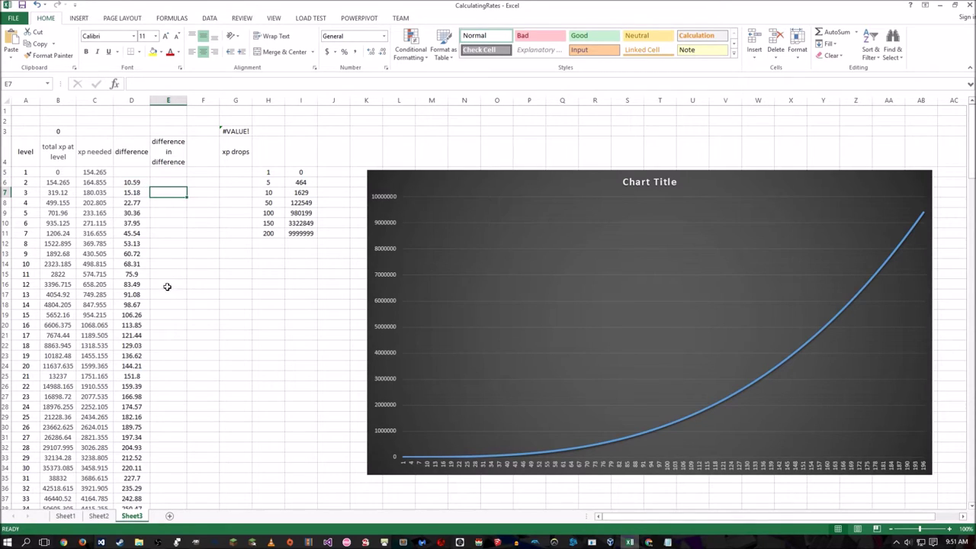
{"action": "type", "text": "="}
{"action": "left_click", "coordinate": [133, 196]}
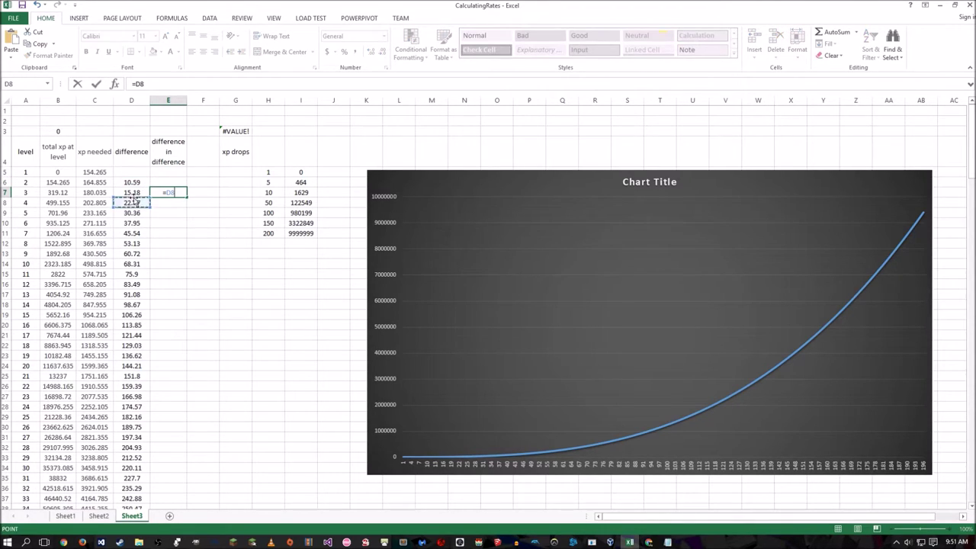
{"action": "key", "text": "Escape"}
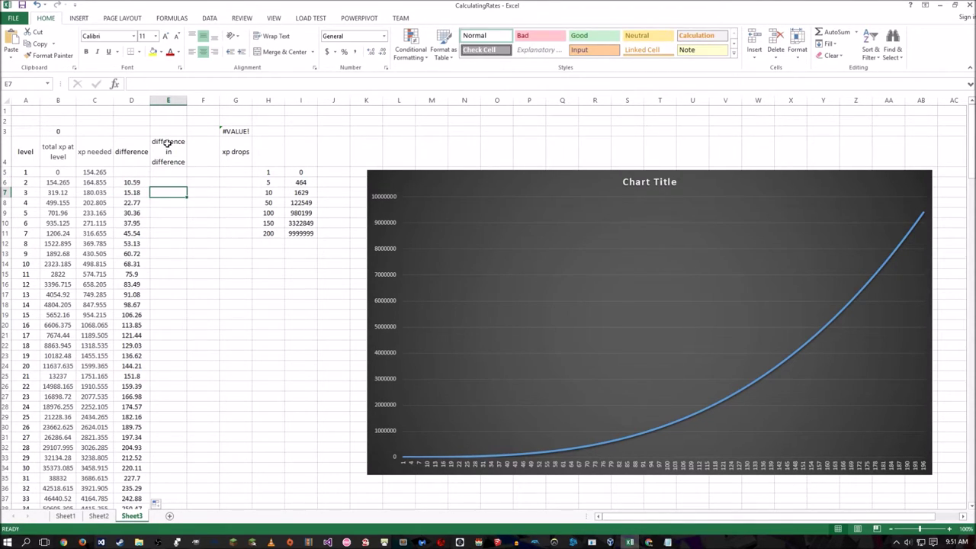
Enter =D7-D6 in E7 to calculate the difference in difference for level 3.
{"action": "type", "text": "="}
{"action": "left_click", "coordinate": [132, 193]}
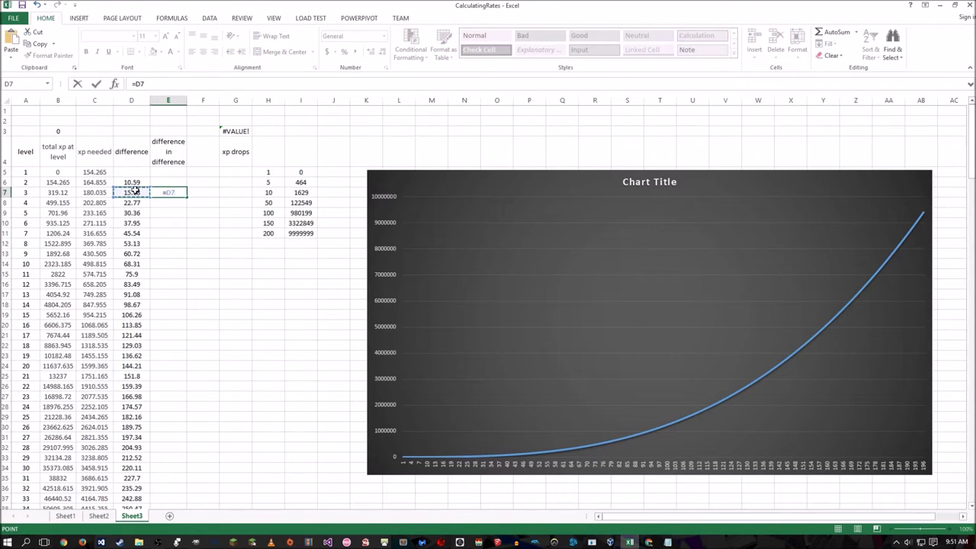
{"action": "type", "text": "-"}
{"action": "left_click", "coordinate": [133, 183]}
{"action": "key", "text": "Return"}
Fill the E7 formula down the difference in difference column to level 199 in row 203.
{"action": "left_click", "coordinate": [176, 193]}
{"action": "left_click_drag", "start_coordinate": [185, 195], "coordinate": [183, 477]}
{"action": "left_click", "coordinate": [233, 305]}
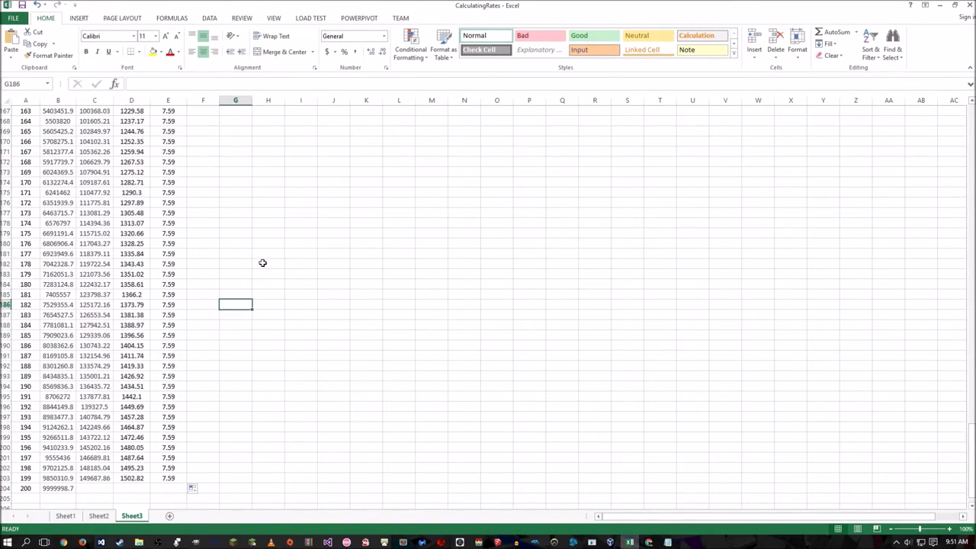
Examine the difference in difference values from level 3 down to level 14.
{"action": "scroll", "coordinate": [255, 270], "scroll_direction": "up", "scroll_amount": 5}
{"action": "key", "text": "ctrl+z"}
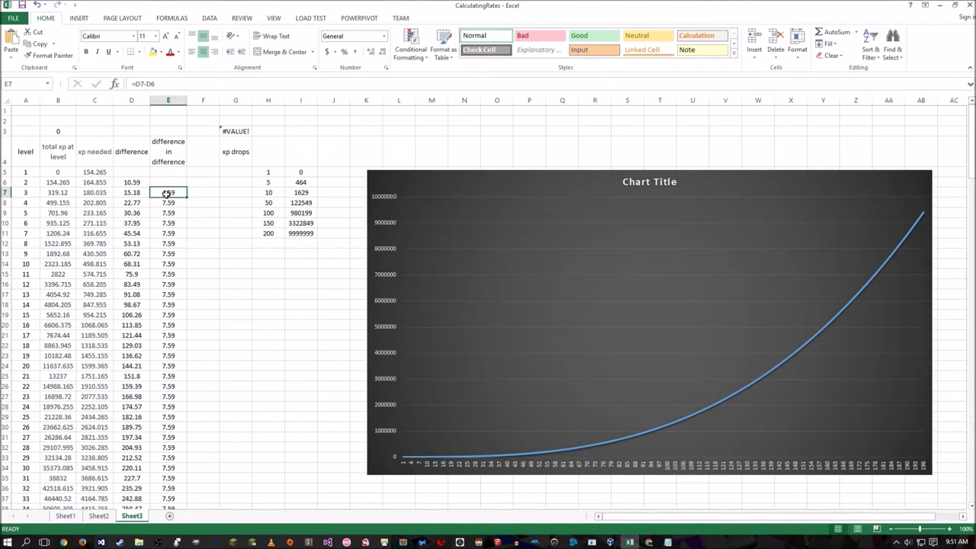
{"action": "left_click", "coordinate": [177, 202]}
{"action": "left_click", "coordinate": [171, 304]}
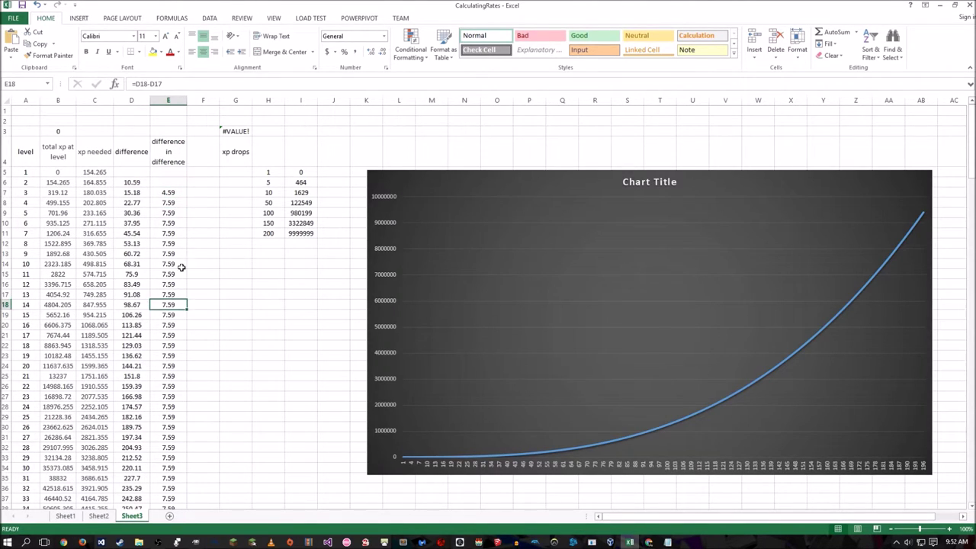
{"action": "left_click", "coordinate": [157, 274]}
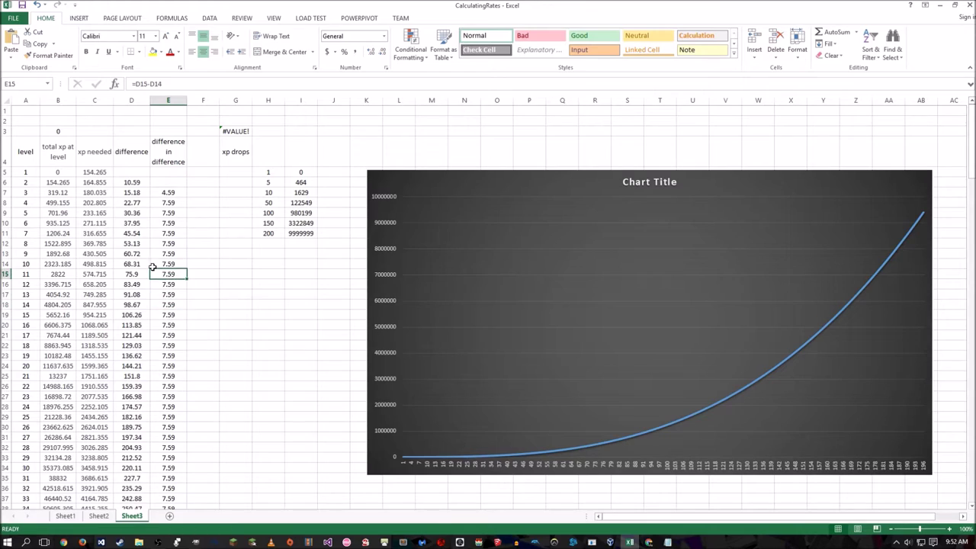
Review the level 4 row across its total xp formula, xp needed, difference and difference in difference.
{"action": "left_click", "coordinate": [24, 201]}
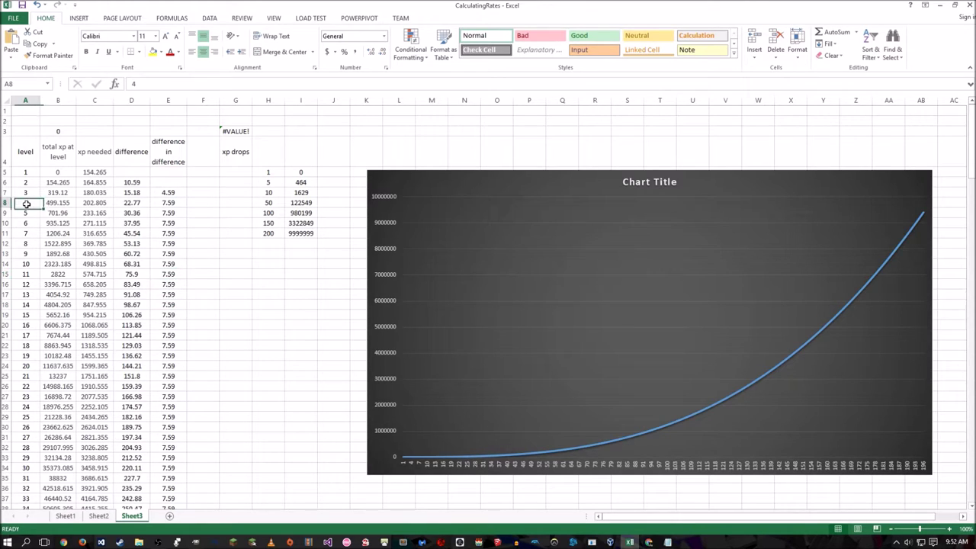
{"action": "left_click", "coordinate": [66, 204]}
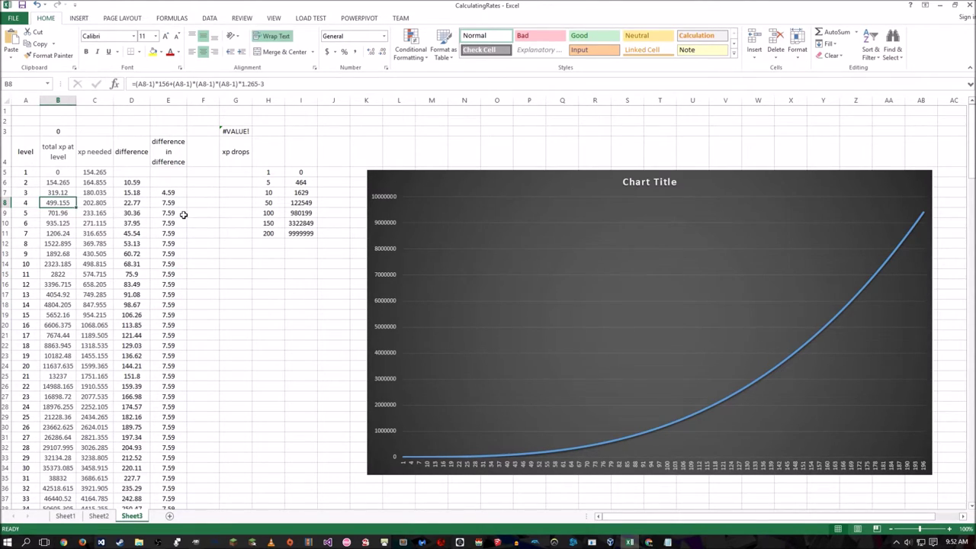
{"action": "left_click", "coordinate": [111, 203]}
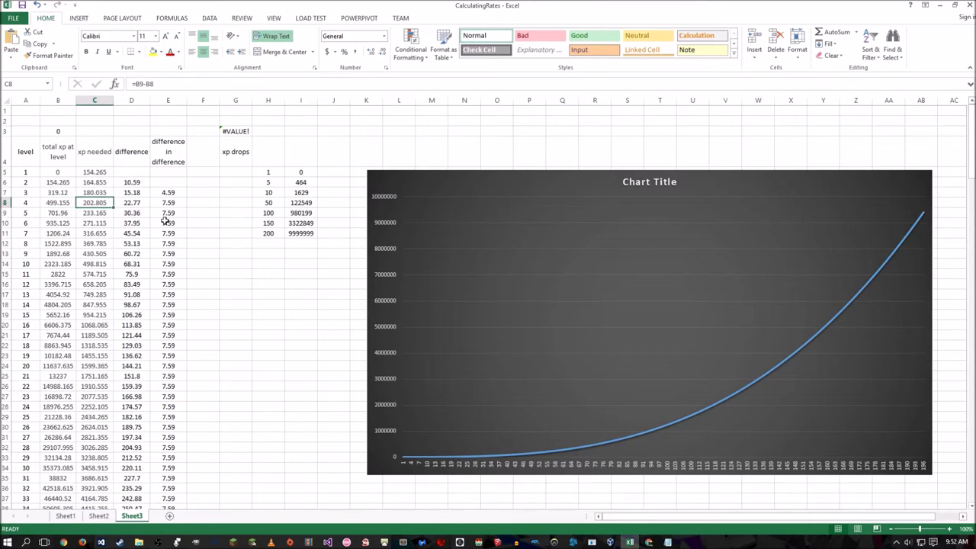
{"action": "left_click", "coordinate": [143, 203]}
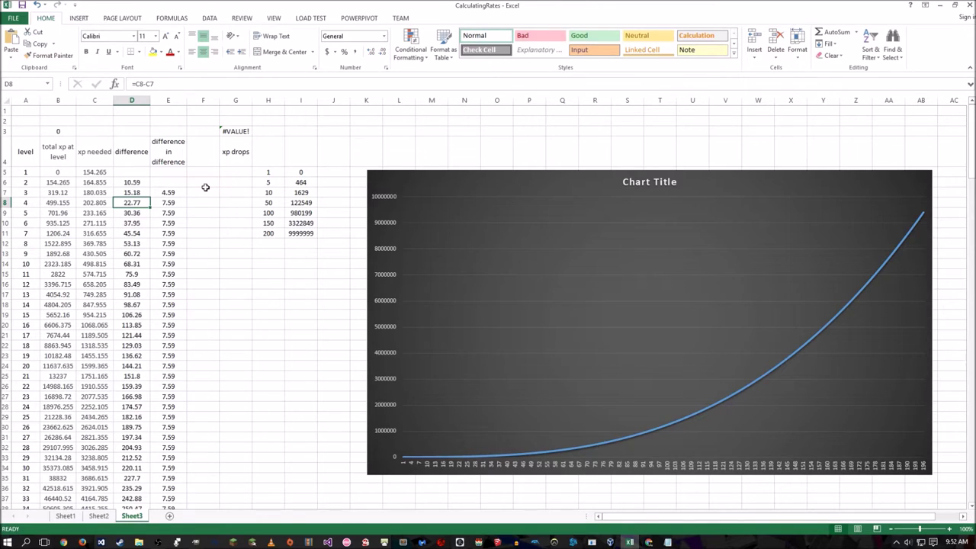
{"action": "key", "text": "Right"}
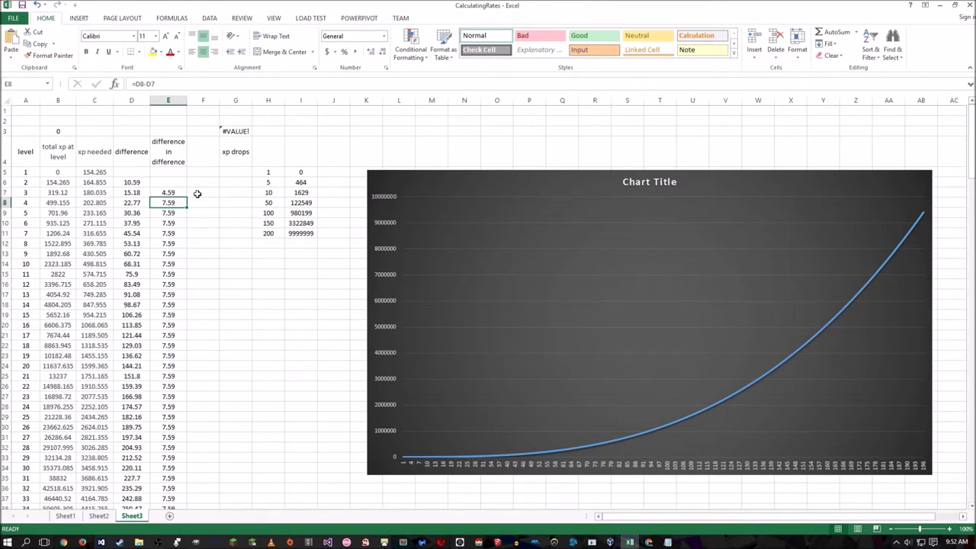
{"action": "key", "text": "Right"}
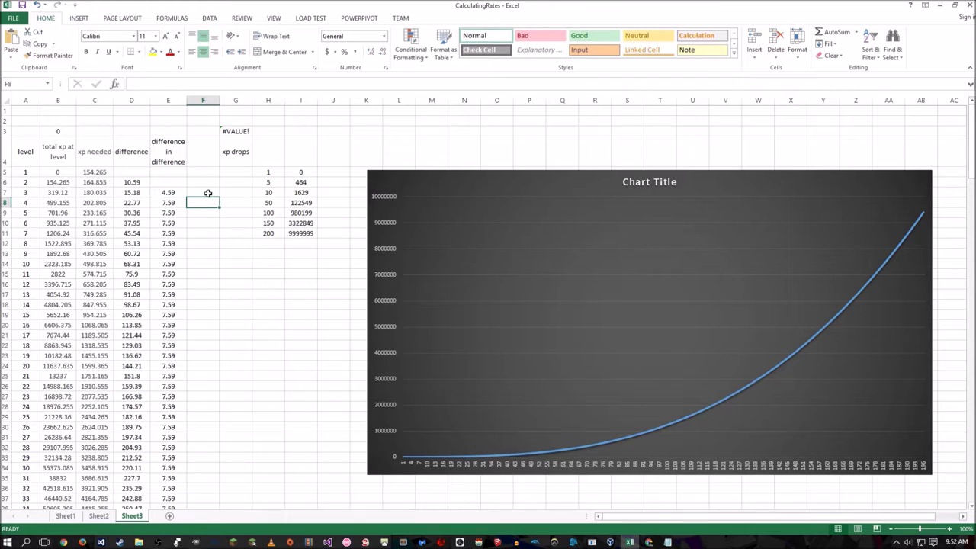
Compare the total xp formula in B6 with the difference in difference formula in E8.
{"action": "left_click", "coordinate": [74, 182]}
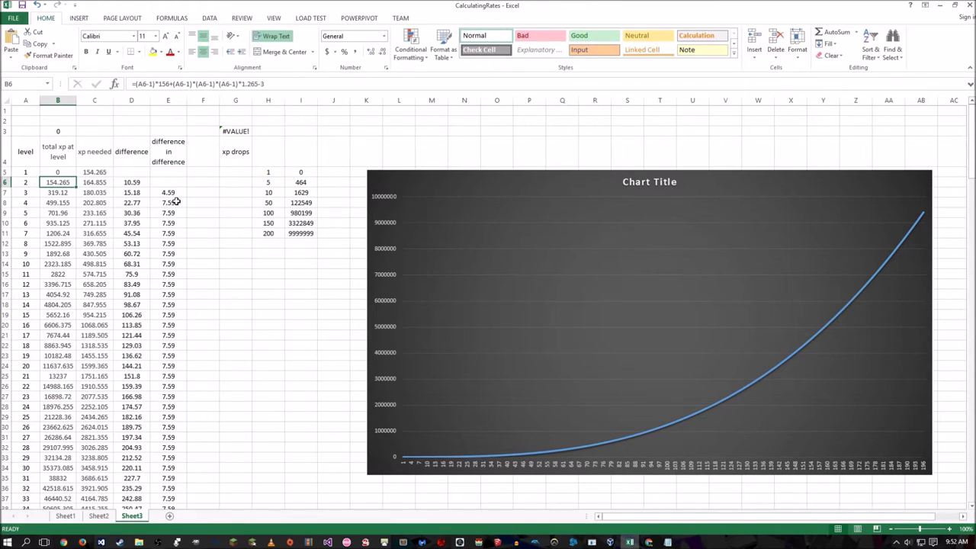
{"action": "left_click", "coordinate": [176, 201]}
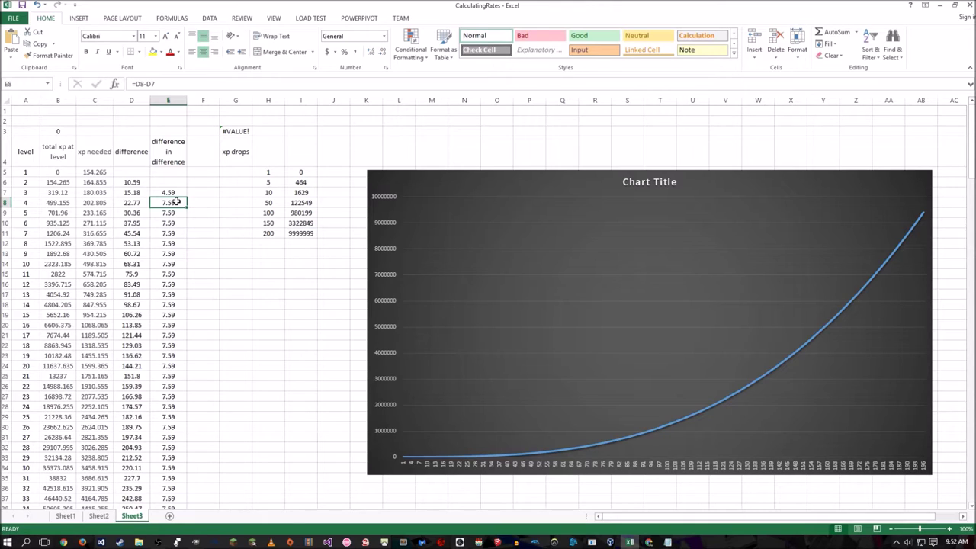
{"action": "left_click", "coordinate": [61, 180]}
{"action": "left_click", "coordinate": [206, 222]}
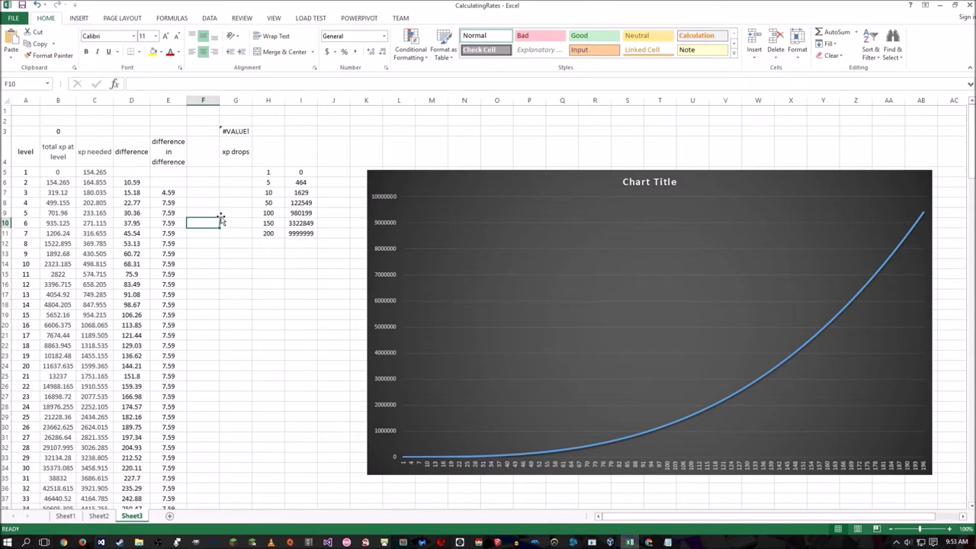
{"action": "left_click", "coordinate": [222, 354]}
Open Sheet1 and examine the orange stat table's formulas for levels 1 and 200 in F203 and F207, including the level reference and multipliers.
{"action": "left_click", "coordinate": [65, 516]}
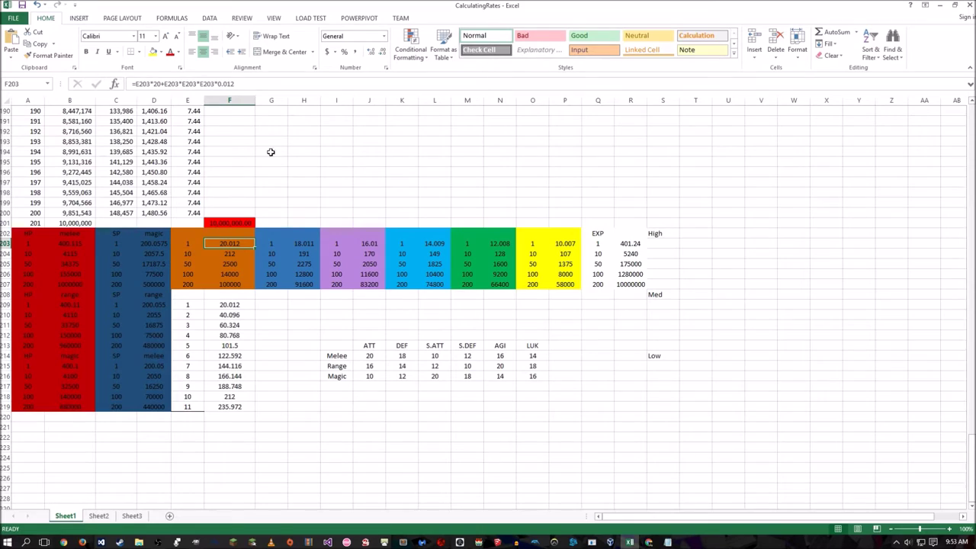
{"action": "left_click", "coordinate": [231, 284]}
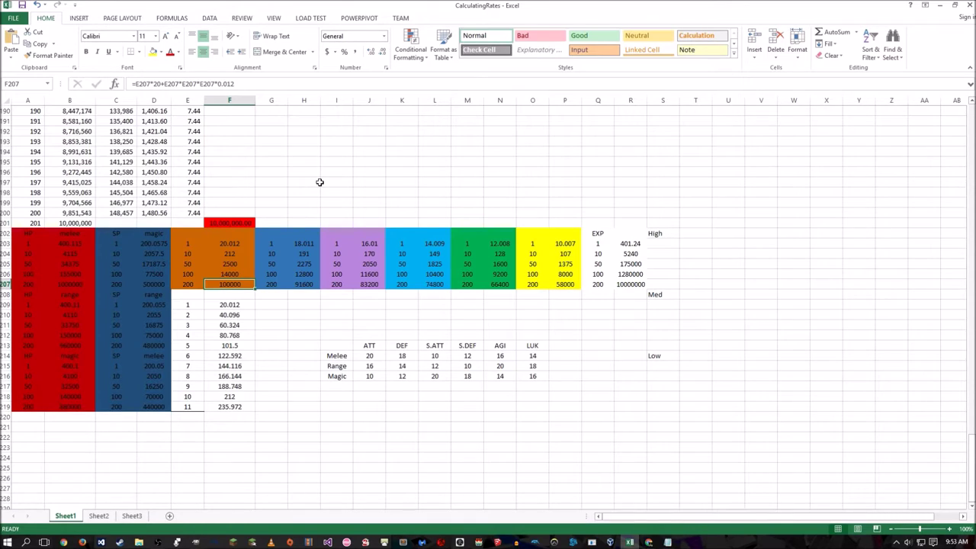
{"action": "left_click", "coordinate": [189, 243]}
{"action": "left_click", "coordinate": [230, 243]}
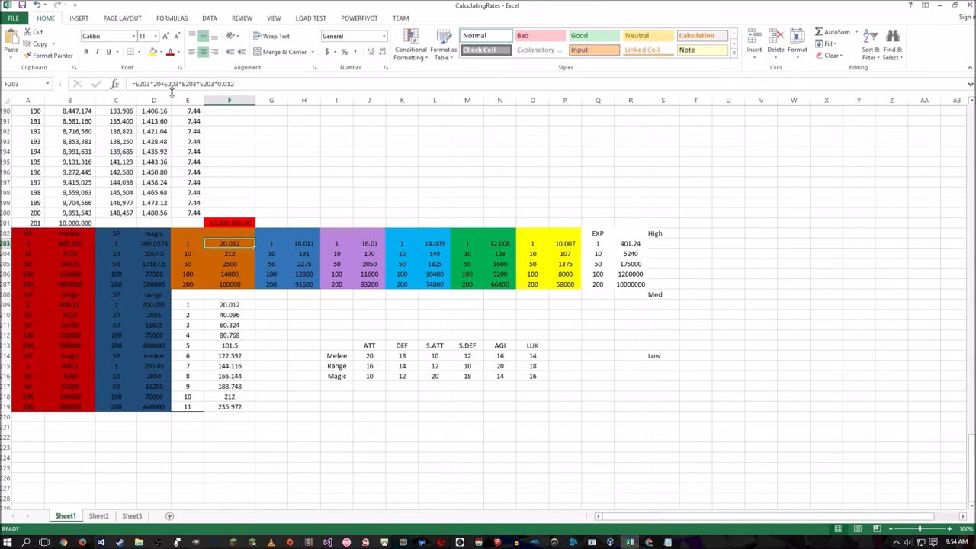
{"action": "double_click", "coordinate": [141, 83]}
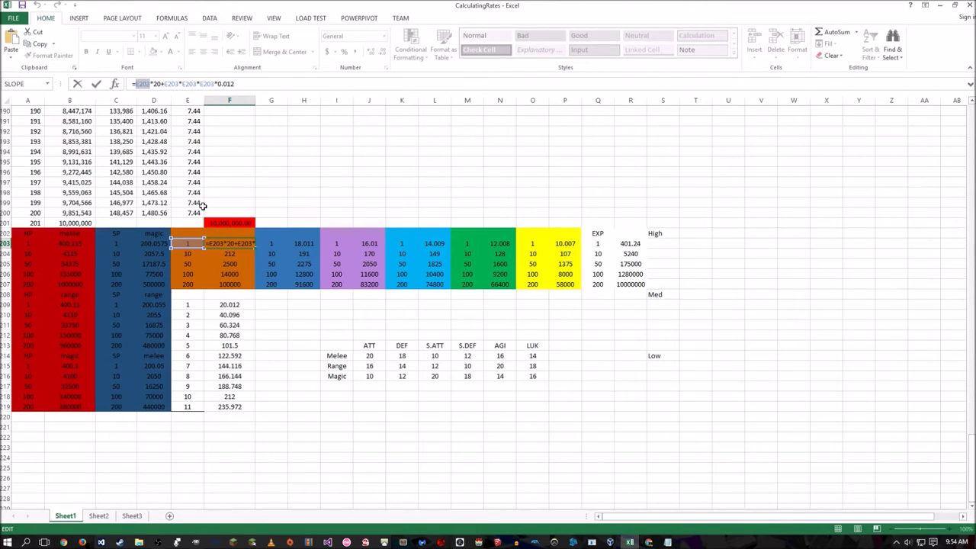
{"action": "double_click", "coordinate": [157, 83]}
{"action": "double_click", "coordinate": [178, 85]}
{"action": "double_click", "coordinate": [242, 82]}
{"action": "key", "text": "Escape"}
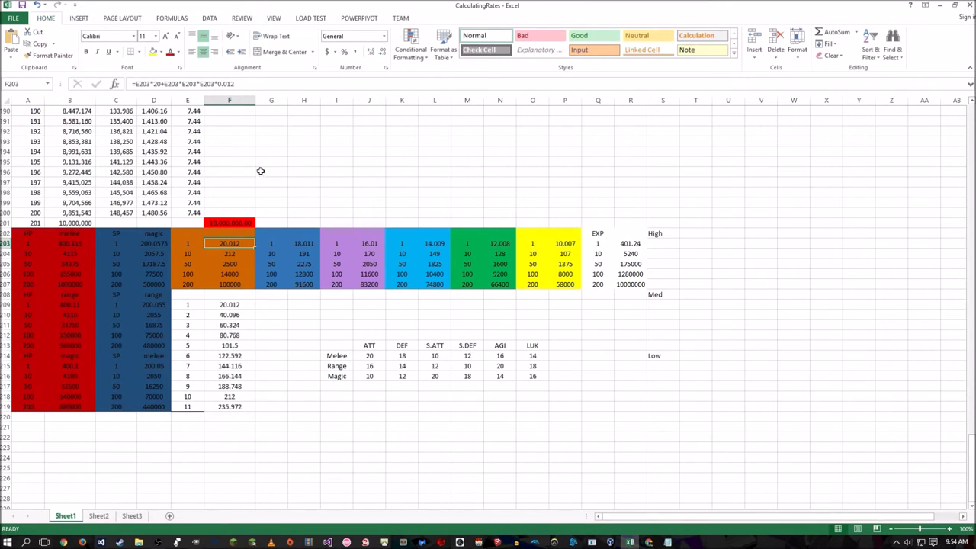
Insert a Scatter with Straight Lines and Markers chart of E203:F207 and place it above the coloured stat tables.
{"action": "scroll", "coordinate": [404, 315], "scroll_direction": "up", "scroll_amount": 4}
{"action": "left_click_drag", "start_coordinate": [187, 366], "coordinate": [228, 407]}
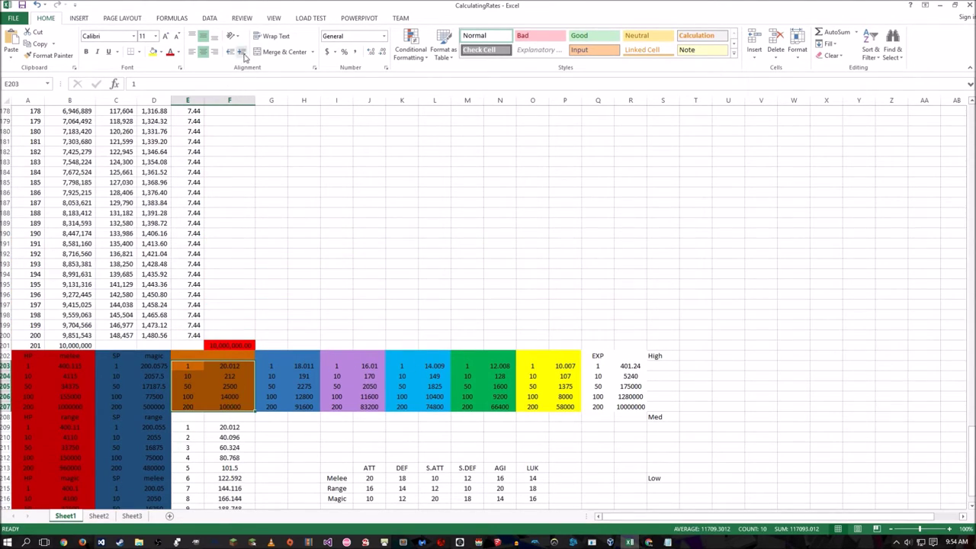
{"action": "left_click", "coordinate": [79, 19]}
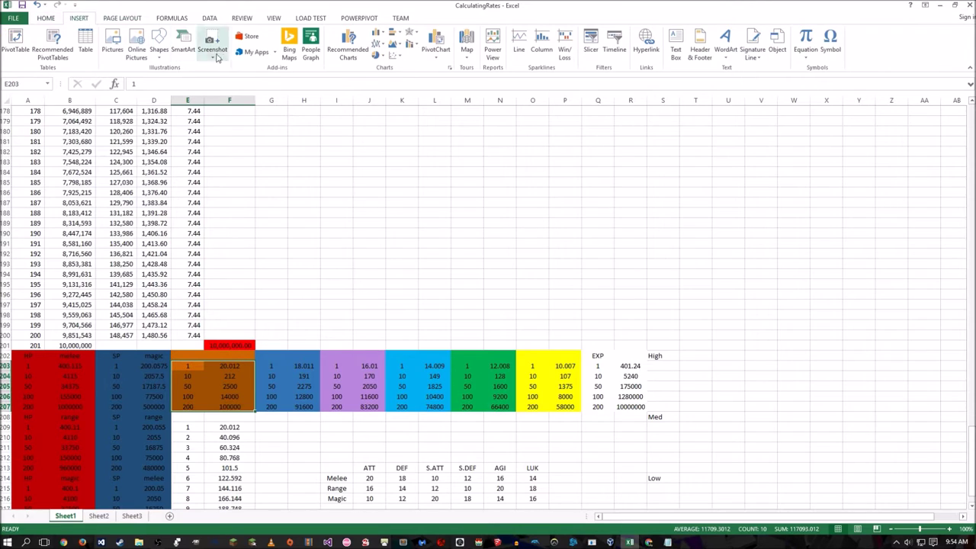
{"action": "left_click", "coordinate": [347, 46]}
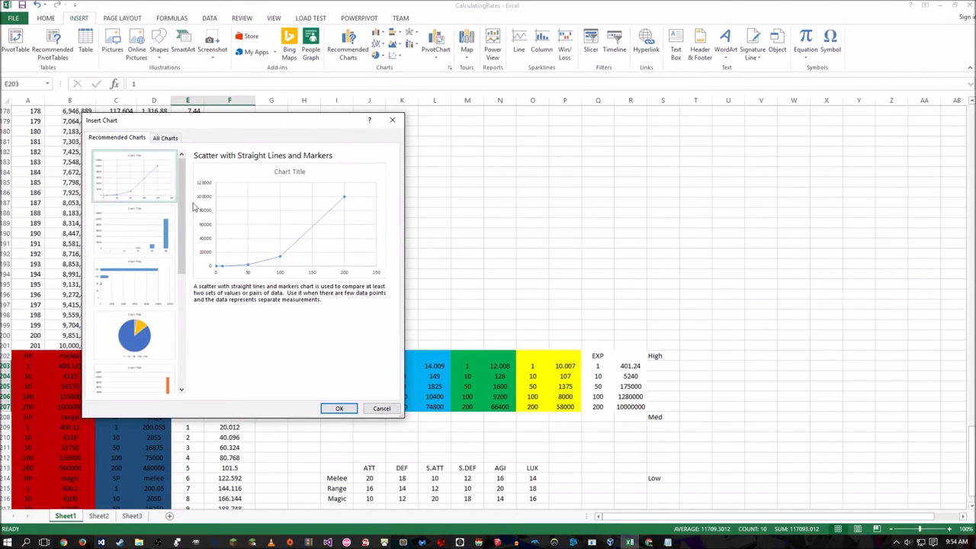
{"action": "scroll", "coordinate": [200, 342], "scroll_direction": "down", "scroll_amount": 5}
{"action": "left_click_drag", "start_coordinate": [182, 336], "coordinate": [186, 186]}
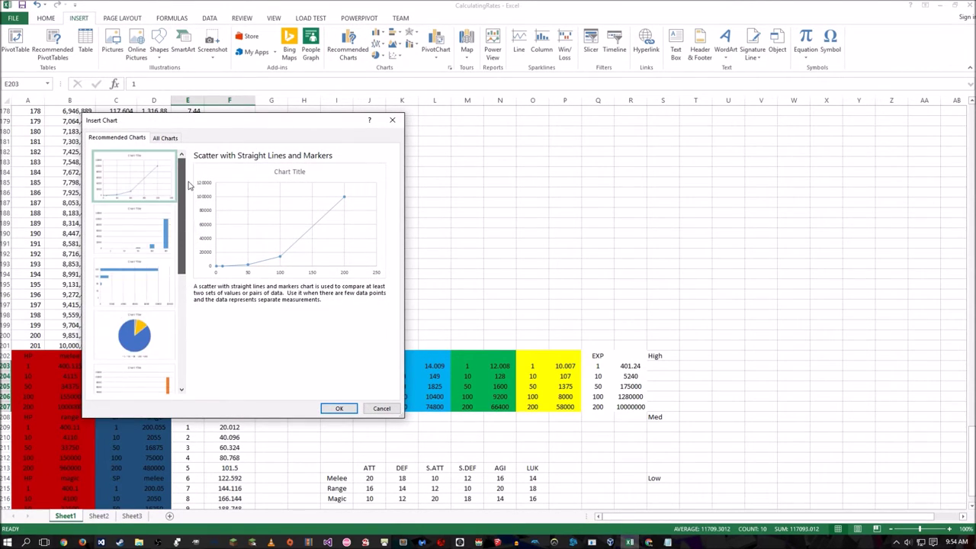
{"action": "left_click", "coordinate": [339, 408]}
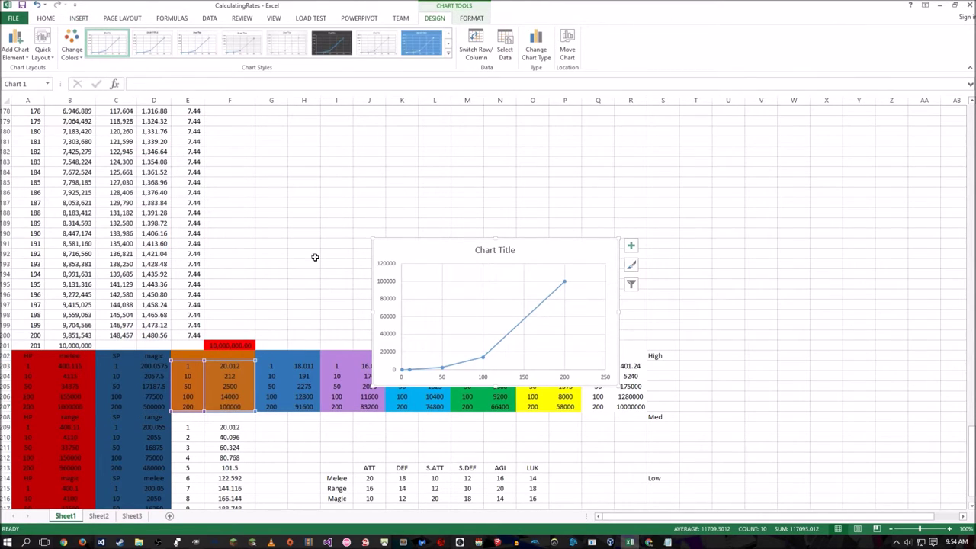
{"action": "left_click_drag", "start_coordinate": [465, 390], "coordinate": [439, 296]}
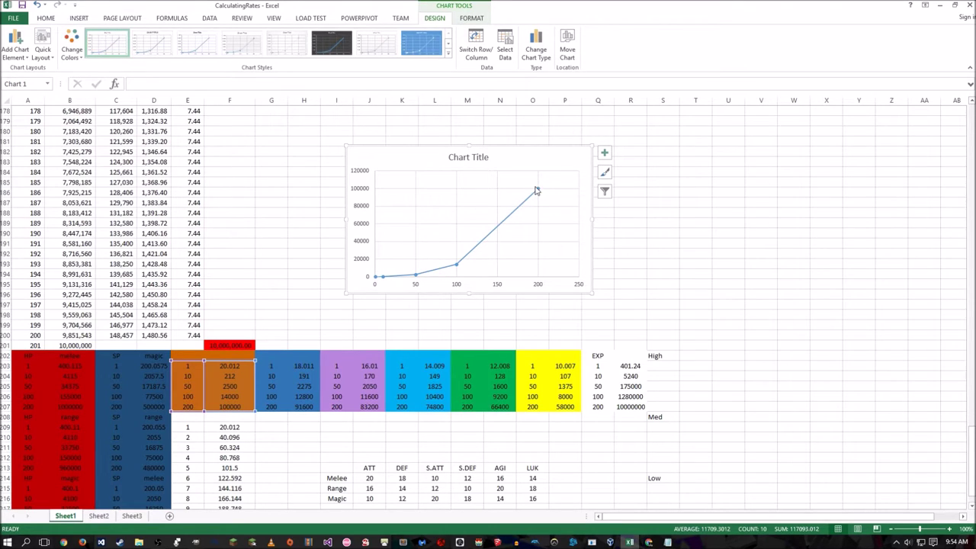
Deselect the new chart and review the orange stat table's formulas in F203 and F207 below it.
{"action": "key", "text": "Escape"}
{"action": "scroll", "coordinate": [231, 254], "scroll_direction": "down", "scroll_amount": 3}
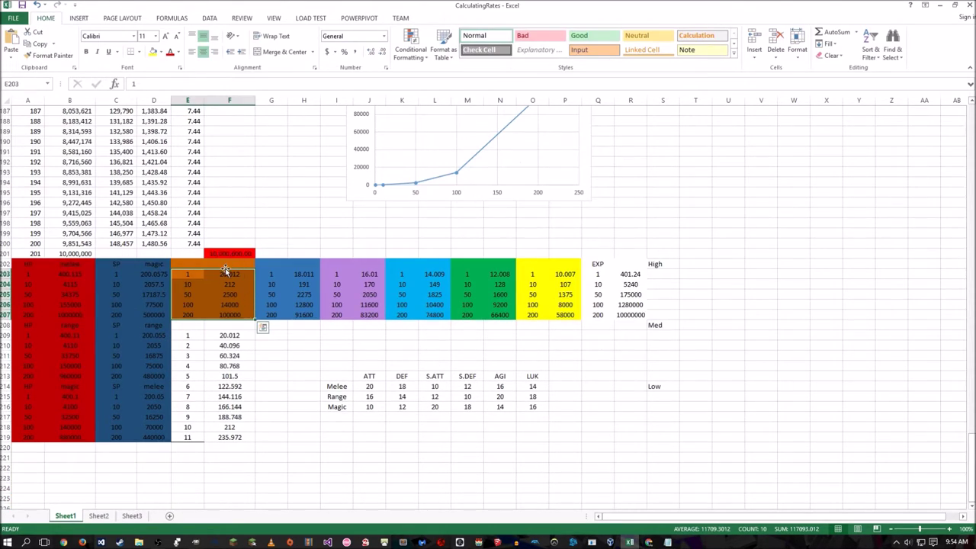
{"action": "left_click", "coordinate": [228, 264]}
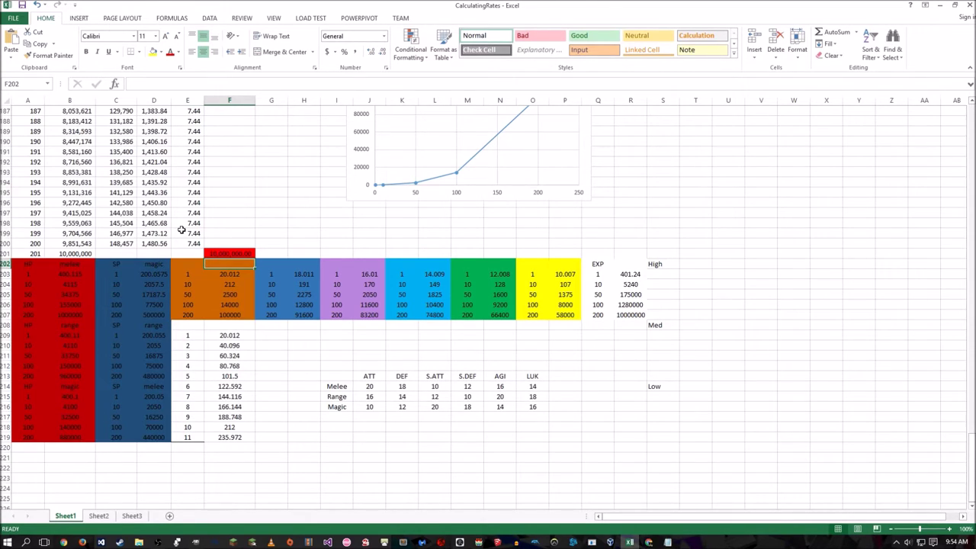
{"action": "left_click", "coordinate": [215, 274]}
{"action": "left_click", "coordinate": [226, 313]}
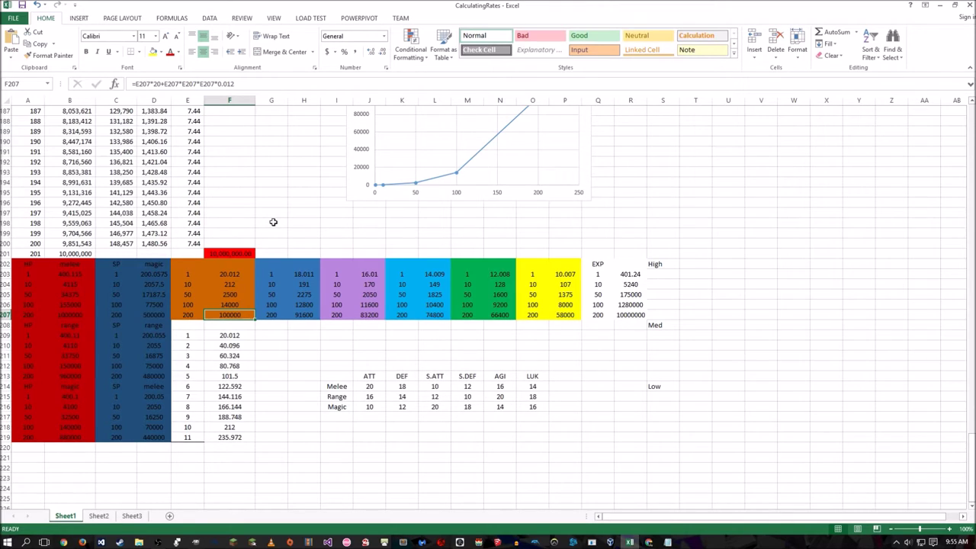
{"action": "left_click_drag", "start_coordinate": [222, 314], "coordinate": [197, 314]}
{"action": "left_click", "coordinate": [212, 315]}
Compare the level 200 formulas of the yellow, green, light blue, purple and blue stat tables in P207, N207, L207, J207 and H207.
{"action": "left_click", "coordinate": [565, 315]}
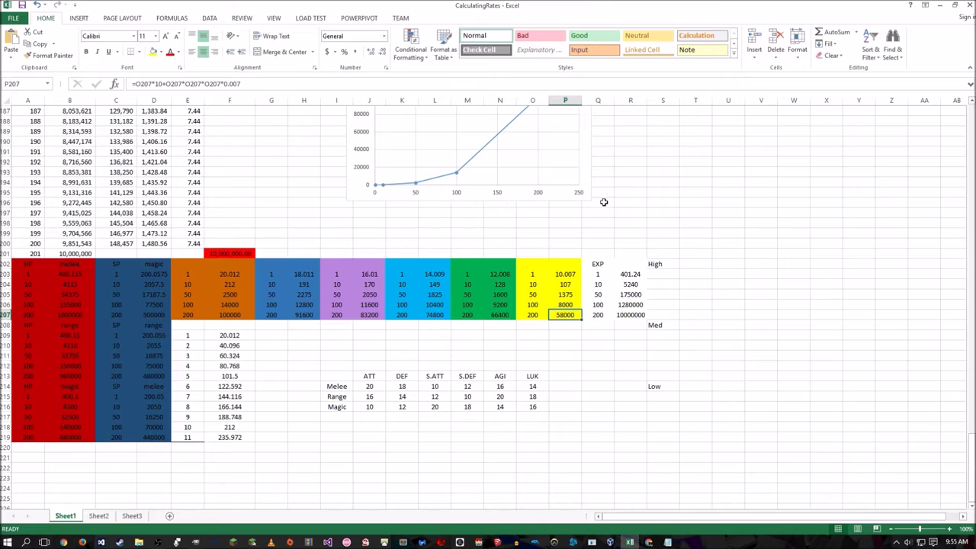
{"action": "left_click", "coordinate": [505, 313]}
{"action": "left_click", "coordinate": [431, 314]}
{"action": "left_click", "coordinate": [367, 315]}
{"action": "left_click", "coordinate": [312, 315]}
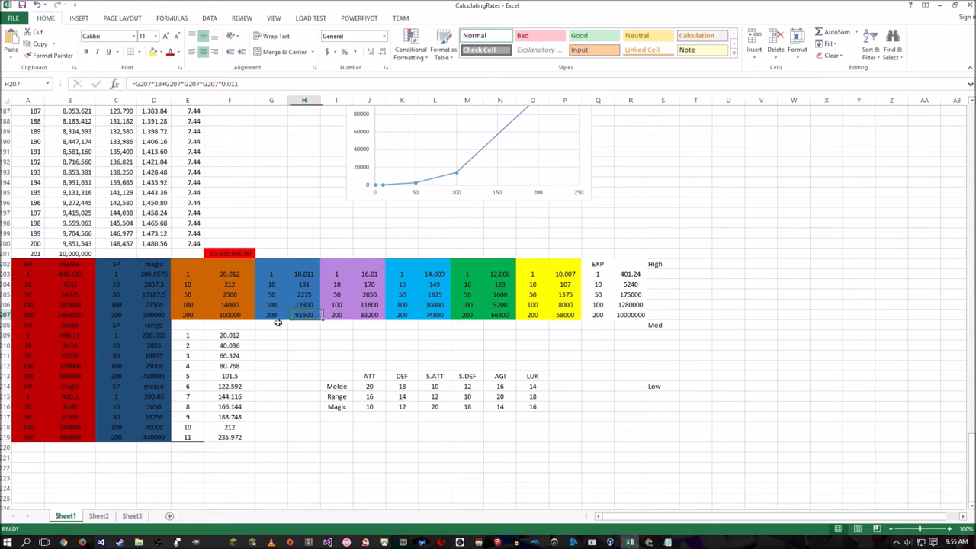
Step through the orange table's formulas from level 200 back to level 1 and examine the final multiplier in F203.
{"action": "left_click", "coordinate": [236, 314]}
{"action": "key", "text": "Up"}
{"action": "key", "text": "Up"}
{"action": "key", "text": "Up"}
{"action": "key", "text": "Up"}
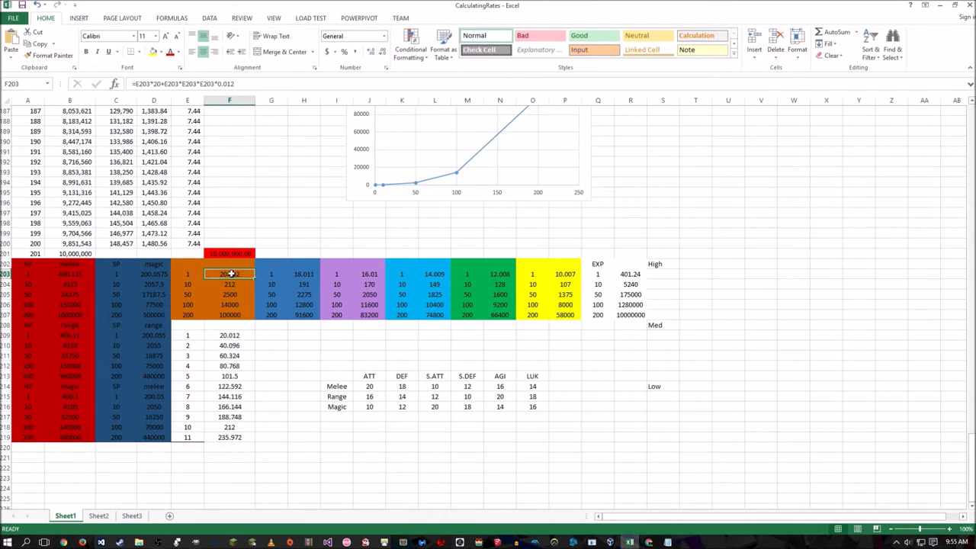
{"action": "left_click", "coordinate": [147, 84]}
{"action": "left_click_drag", "start_coordinate": [216, 84], "coordinate": [236, 84]}
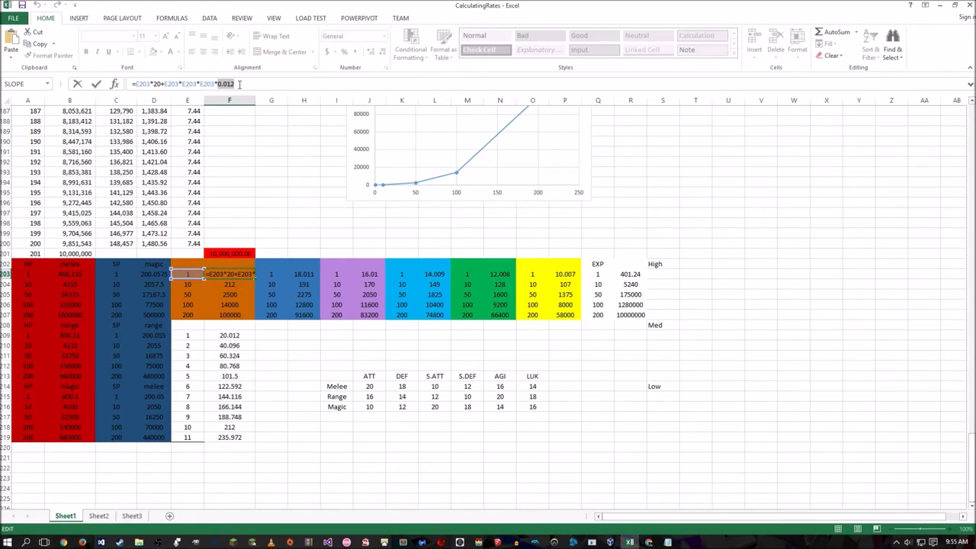
{"action": "left_click", "coordinate": [237, 84]}
{"action": "key", "text": "Escape"}
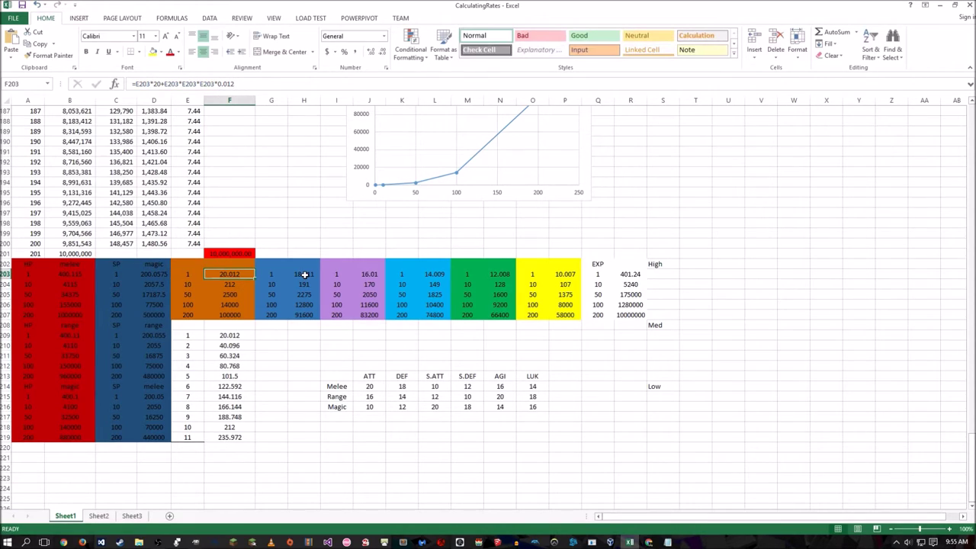
Compare the level 1 formulas of the orange and blue stat tables in F203 and H203, including both multipliers.
{"action": "left_click", "coordinate": [304, 274]}
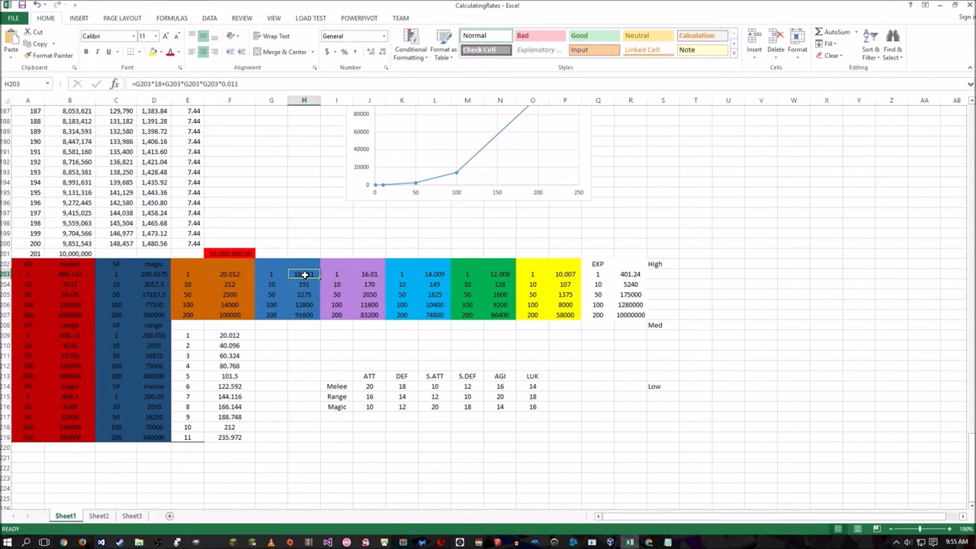
{"action": "double_click", "coordinate": [155, 84]}
{"action": "left_click", "coordinate": [233, 274]}
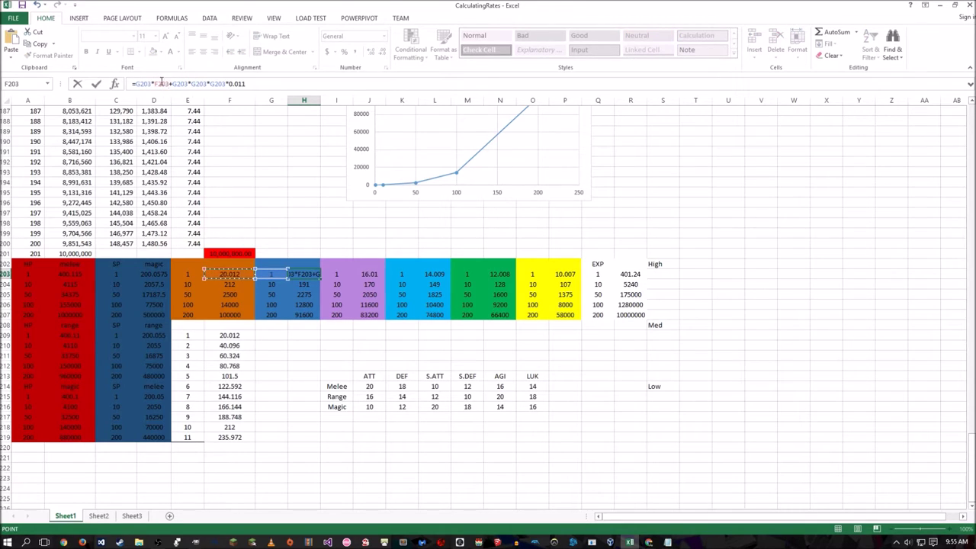
{"action": "key", "text": "Escape"}
{"action": "left_click", "coordinate": [229, 274]}
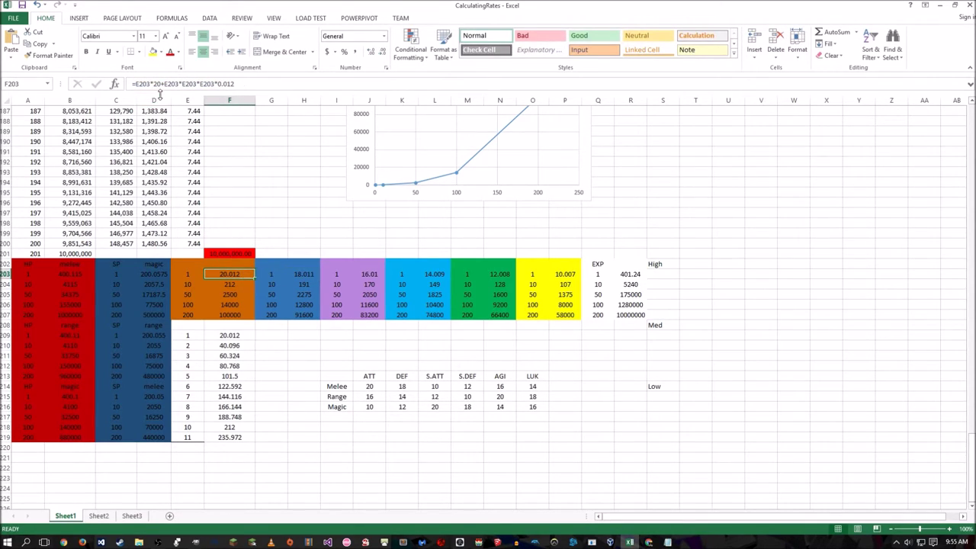
{"action": "left_click", "coordinate": [304, 275]}
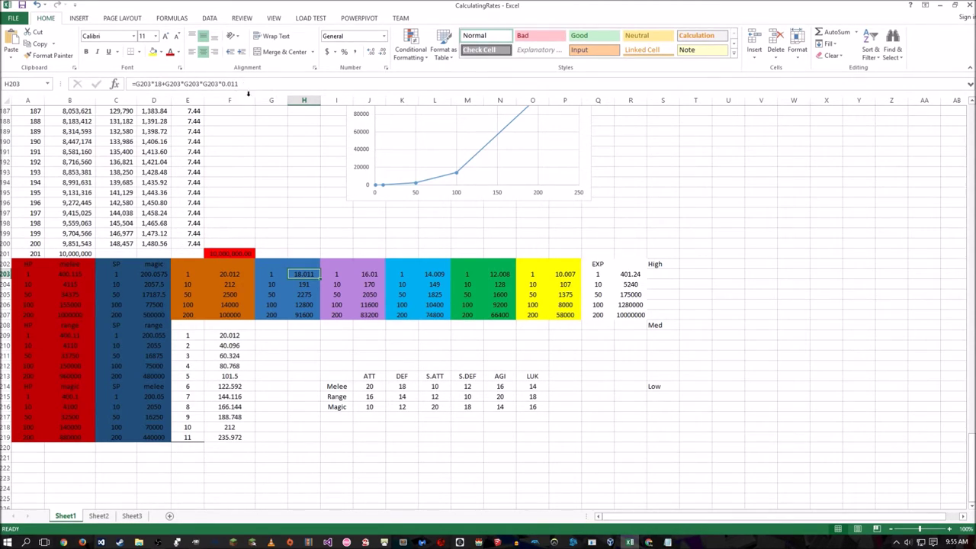
Compare the level 200 formulas of the orange and blue stat tables in F207 and H207.
{"action": "left_click", "coordinate": [305, 323]}
{"action": "key", "text": "Up"}
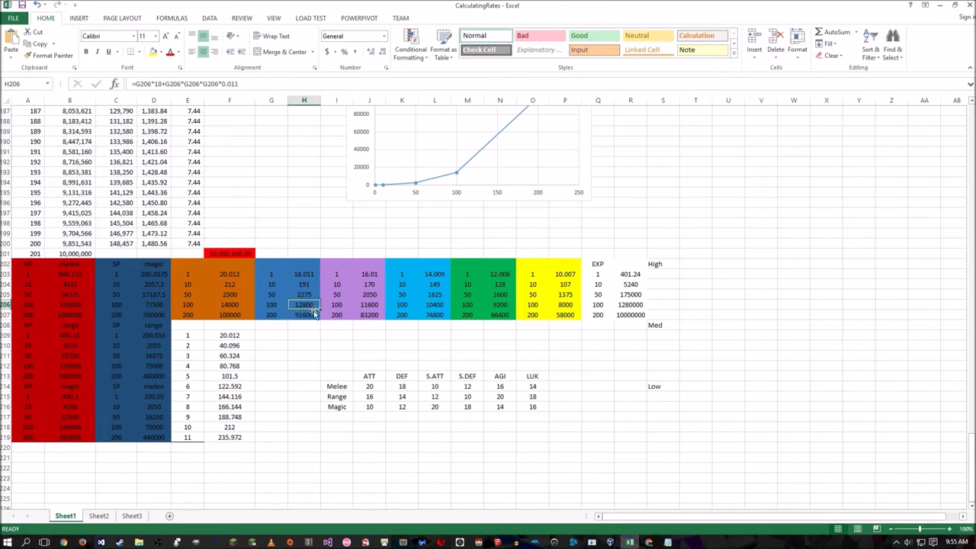
{"action": "left_click", "coordinate": [230, 315]}
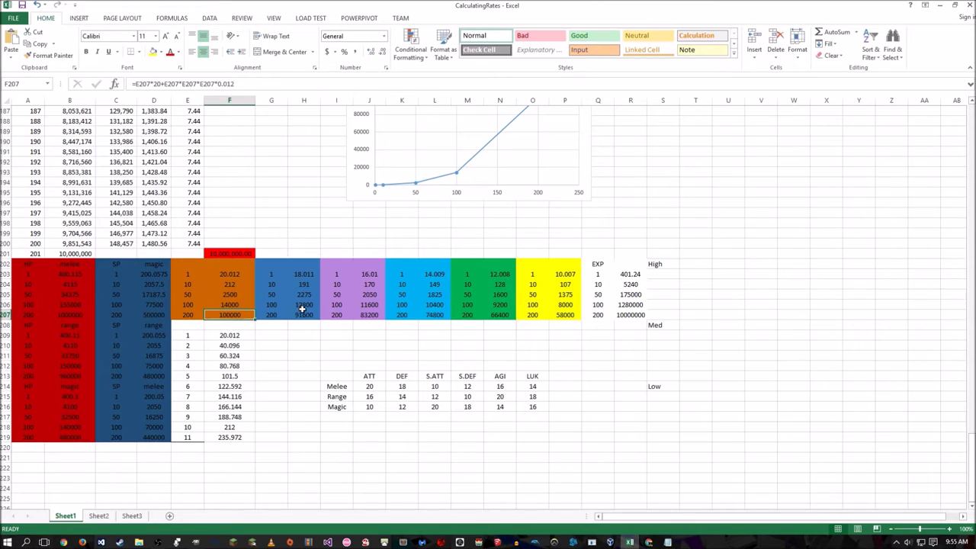
{"action": "left_click", "coordinate": [305, 314]}
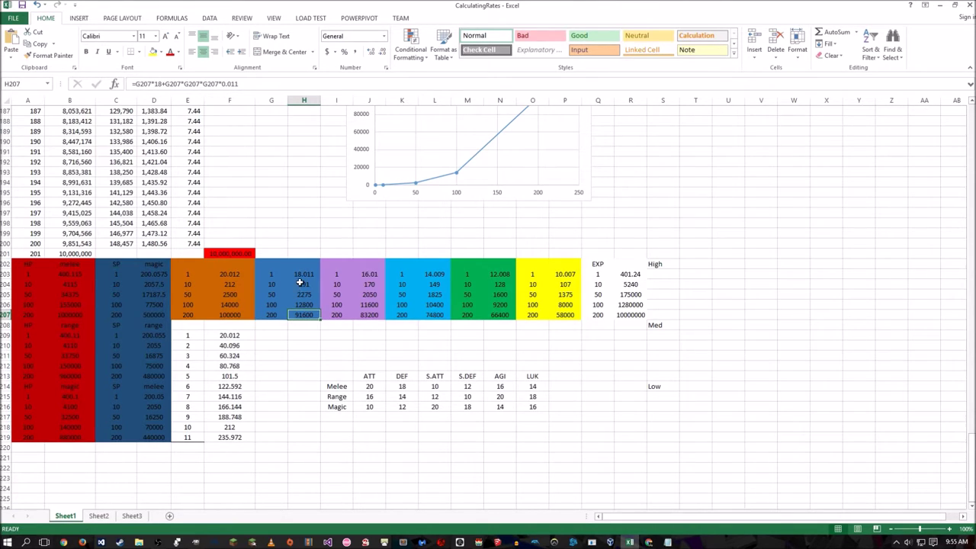
Examine the level 1 formulas of the purple, light blue and yellow stat tables in J203, L203 and P203.
{"action": "left_click", "coordinate": [369, 274]}
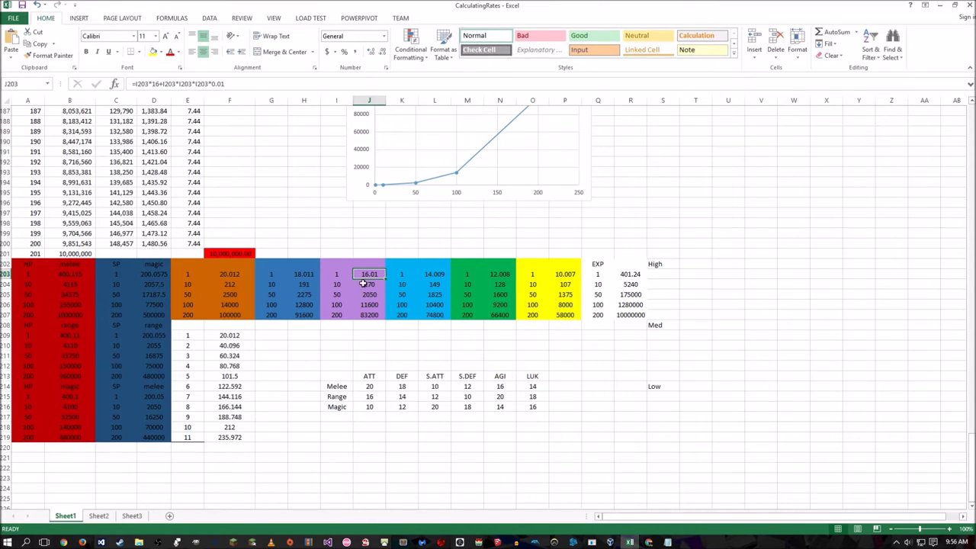
{"action": "left_click", "coordinate": [229, 84]}
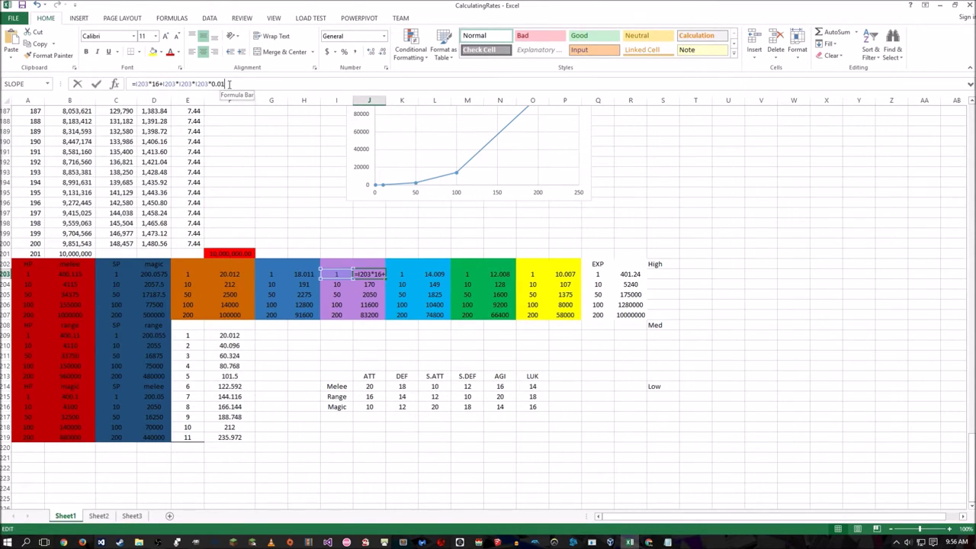
{"action": "type", "text": "0"}
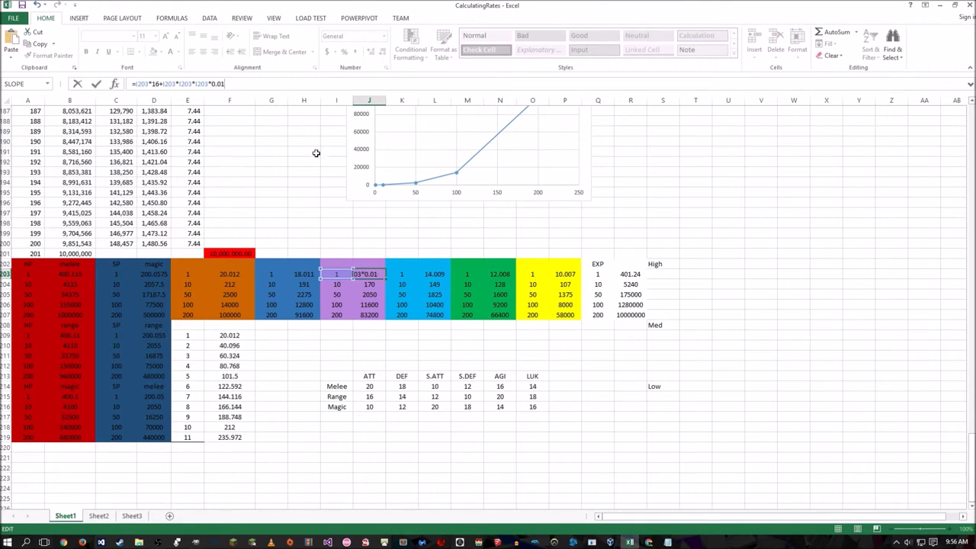
{"action": "key", "text": "Escape"}
{"action": "left_click", "coordinate": [426, 276]}
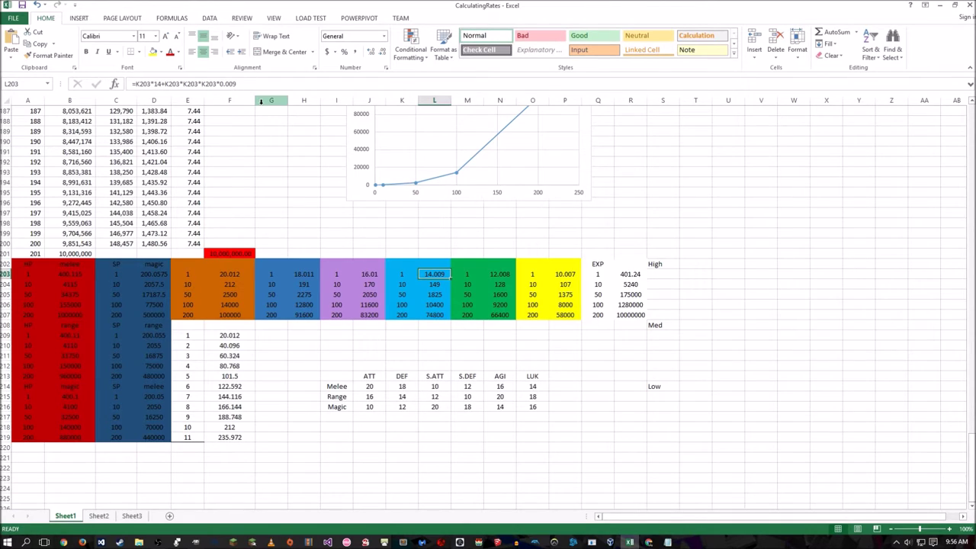
{"action": "left_click", "coordinate": [556, 274]}
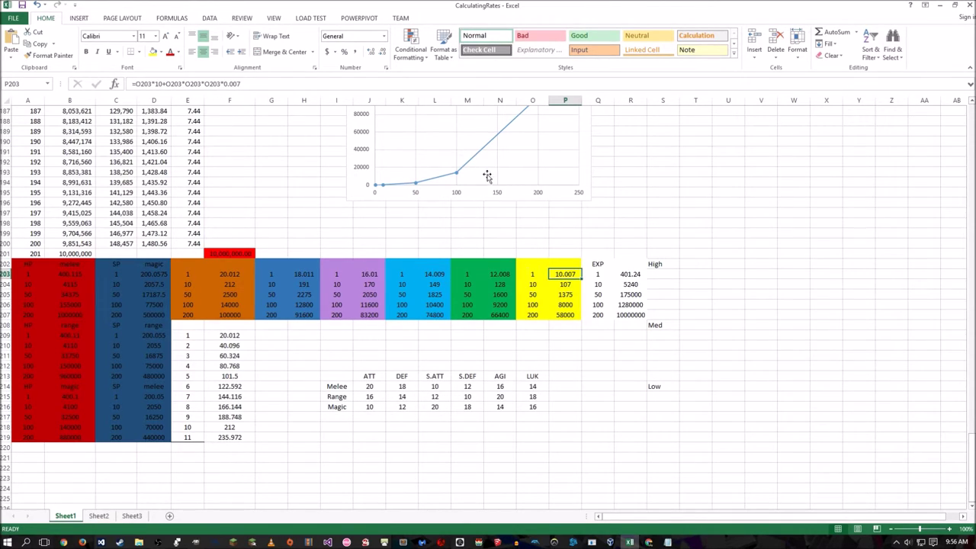
Compare the level 1 formulas in F203, P203, H203 and N203, plus the level 200 formulas in N207 and L207.
{"action": "left_click", "coordinate": [229, 274]}
{"action": "left_click", "coordinate": [559, 273]}
{"action": "left_click", "coordinate": [229, 275]}
{"action": "left_click", "coordinate": [299, 276]}
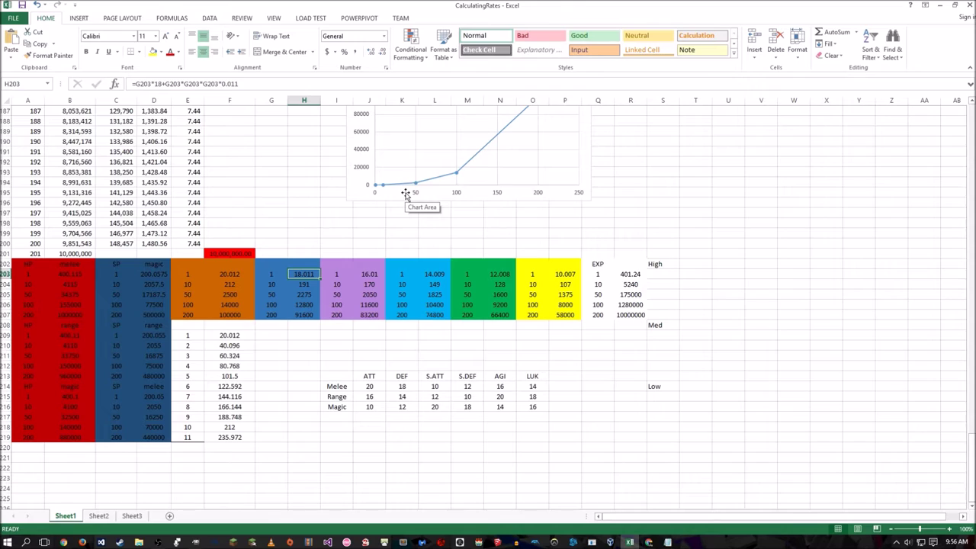
{"action": "left_click", "coordinate": [499, 275]}
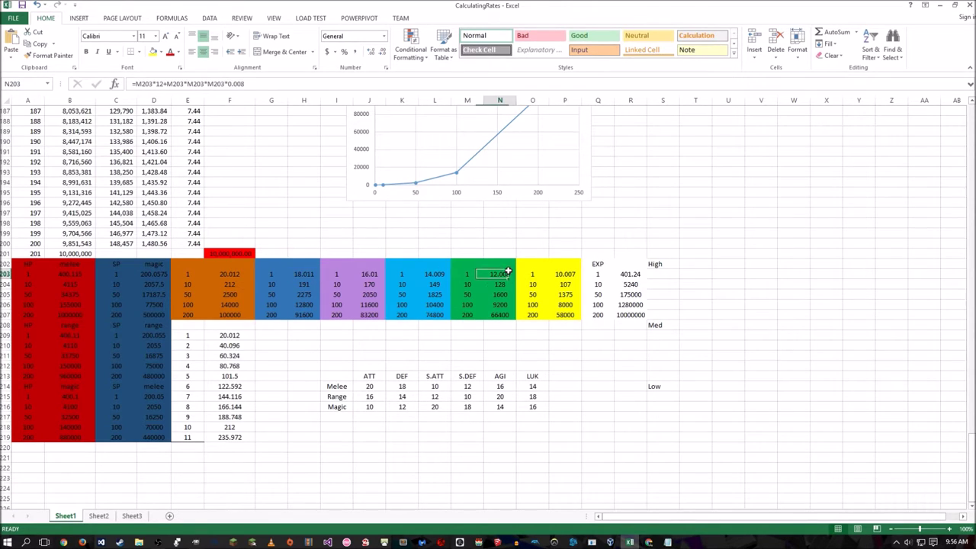
{"action": "left_click", "coordinate": [500, 315]}
{"action": "left_click", "coordinate": [435, 314]}
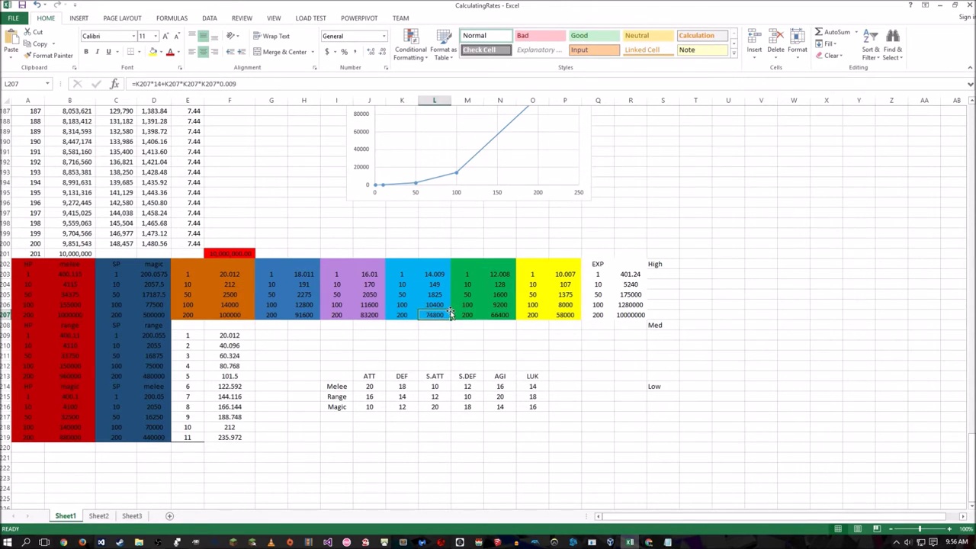
Review the class table's ATT and DEF values for Melee, ATT, S.ATT and S.DEF for Magic, and AGI for Range.
{"action": "left_click", "coordinate": [334, 387]}
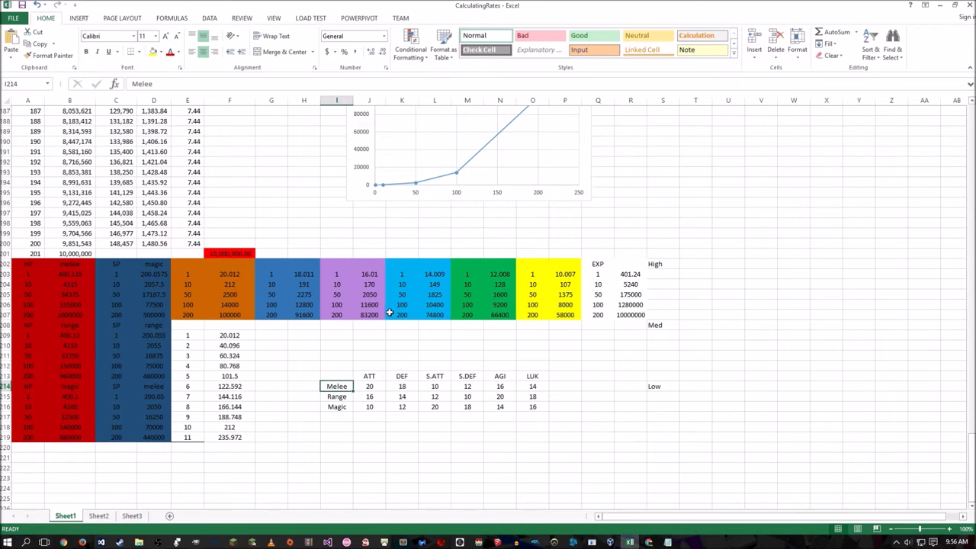
{"action": "left_click", "coordinate": [374, 387]}
{"action": "left_click", "coordinate": [393, 386]}
{"action": "left_click", "coordinate": [382, 387]}
{"action": "left_click", "coordinate": [395, 385]}
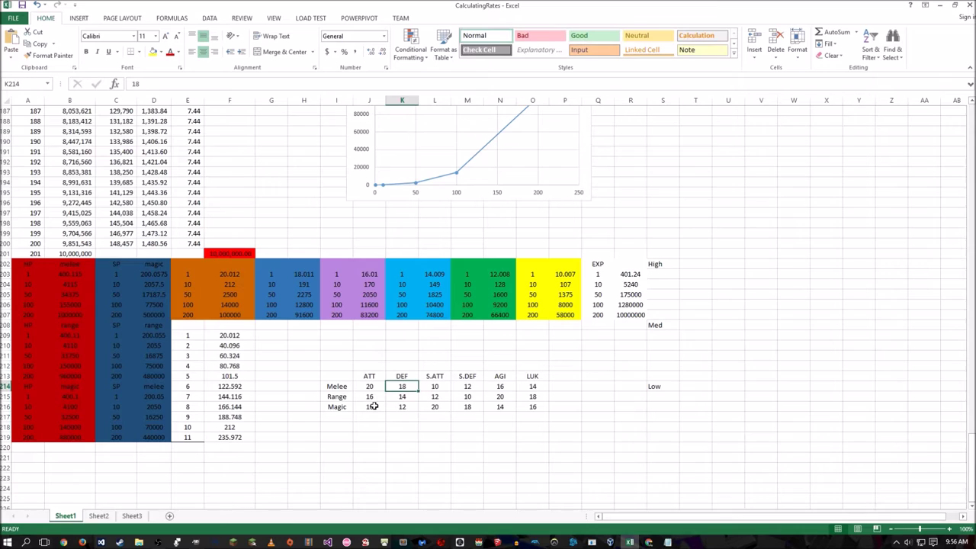
{"action": "left_click", "coordinate": [381, 407]}
{"action": "left_click", "coordinate": [437, 408]}
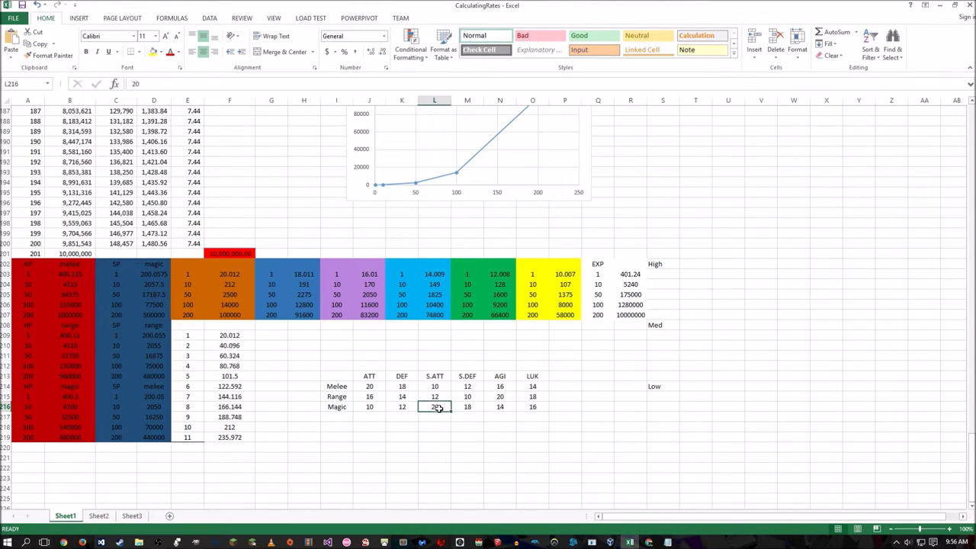
{"action": "left_click", "coordinate": [474, 407]}
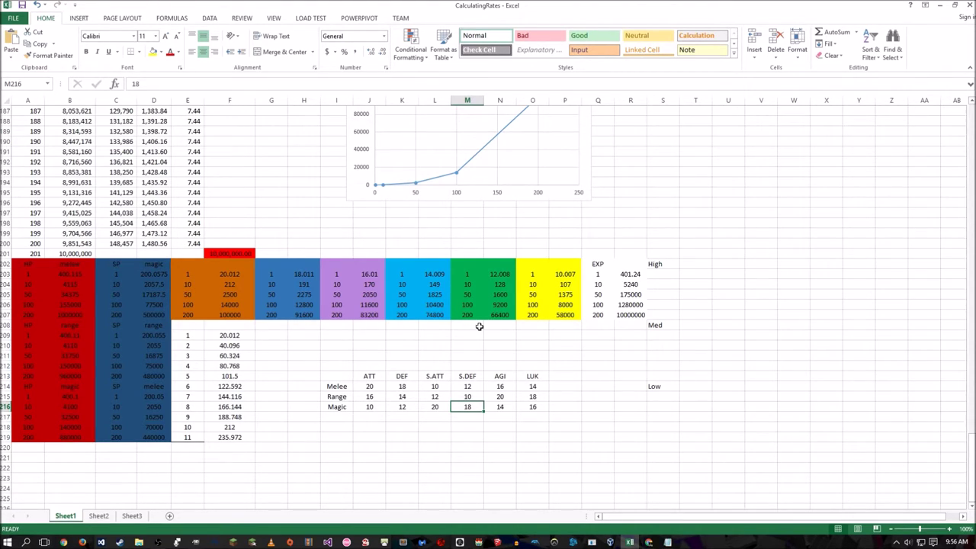
{"action": "left_click", "coordinate": [499, 397]}
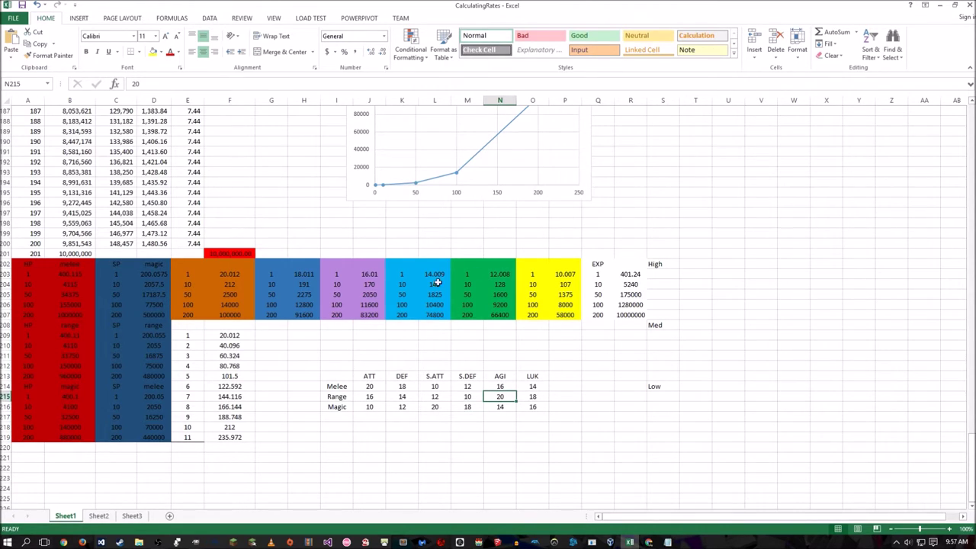
Examine the melee HP formulas from B203 to B207 and compare the level 200 value with magic SP in D207 and F207.
{"action": "left_click", "coordinate": [85, 274]}
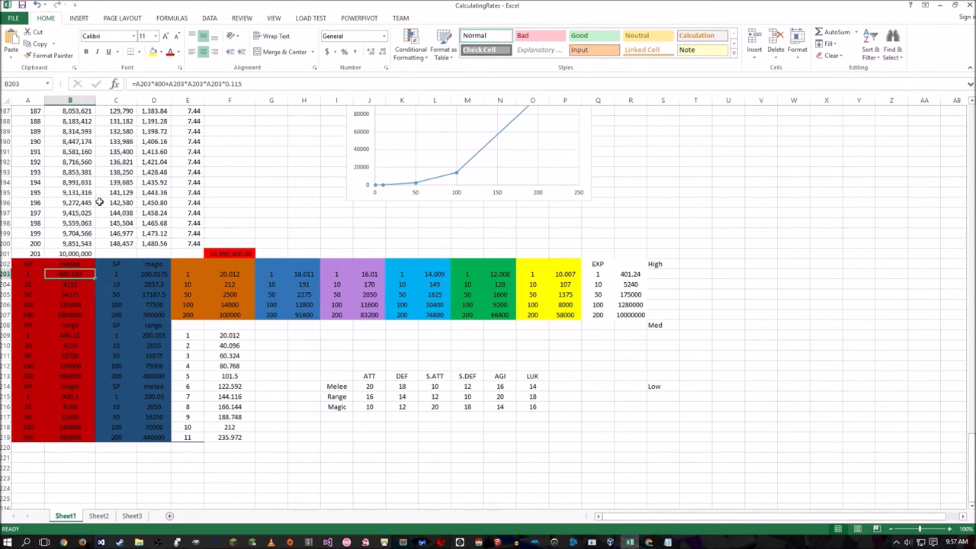
{"action": "key", "text": "Down"}
{"action": "key", "text": "Down"}
{"action": "key", "text": "Down"}
{"action": "key", "text": "Down"}
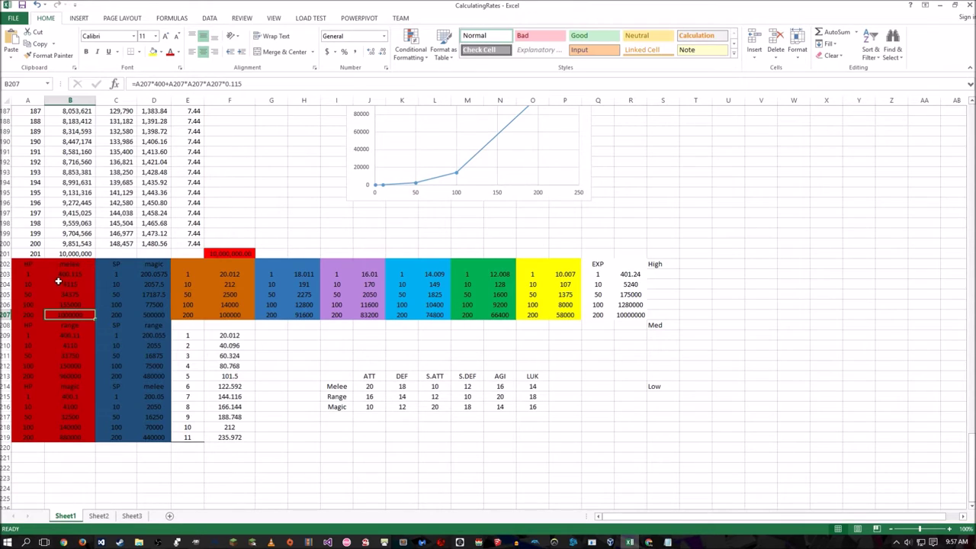
{"action": "left_click", "coordinate": [156, 317]}
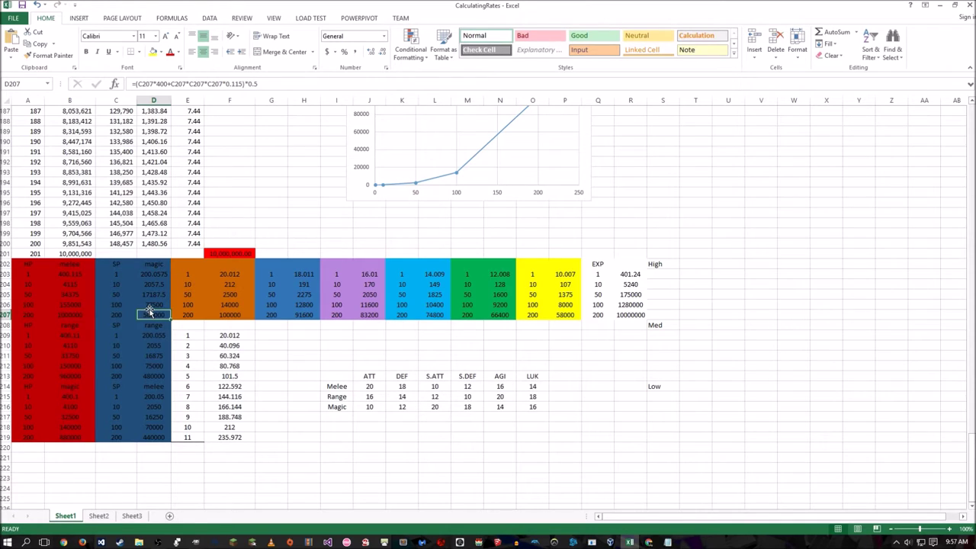
{"action": "left_click", "coordinate": [226, 313]}
{"action": "left_click", "coordinate": [77, 315]}
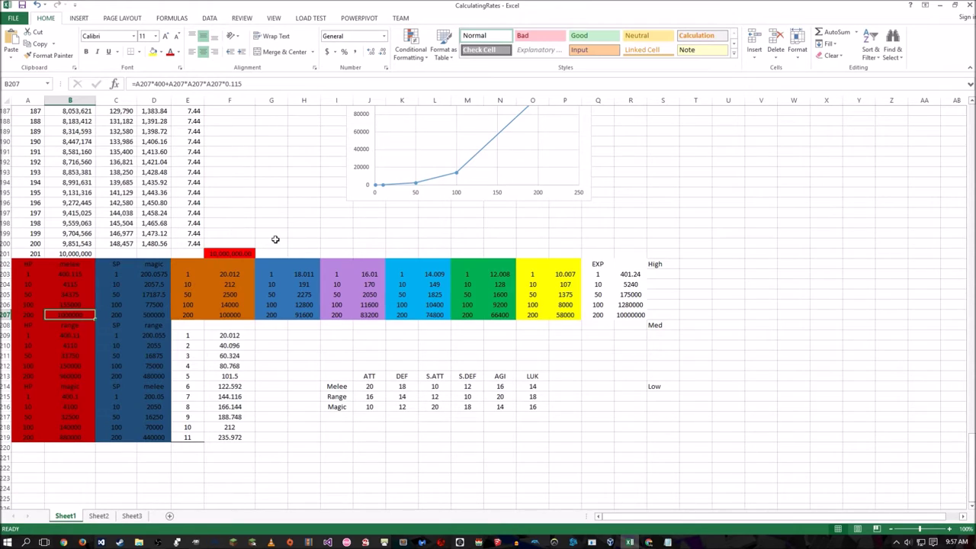
Compare the level 200 orange stat in F207 with the melee HP formula in B207 and the magic SP formula in D207.
{"action": "left_click", "coordinate": [243, 316]}
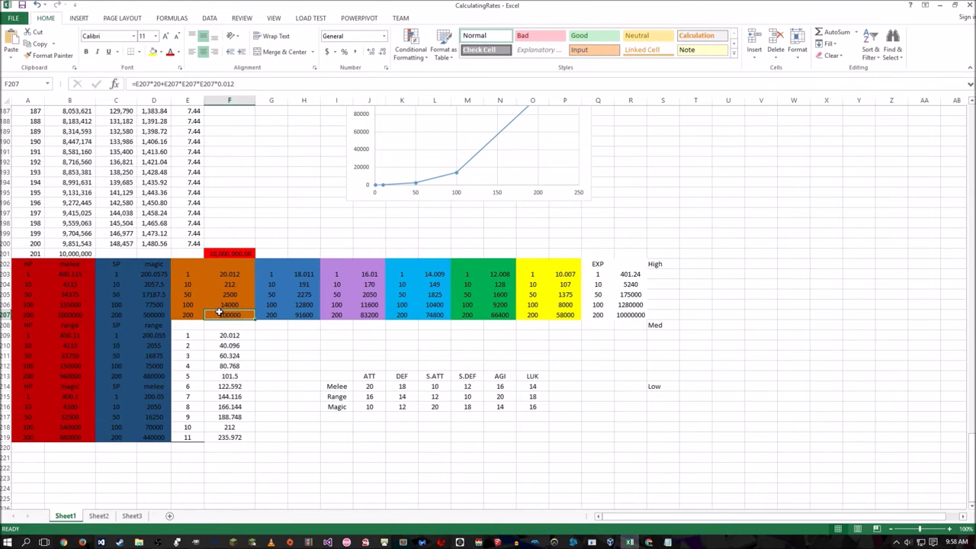
{"action": "key", "text": "Left"}
{"action": "key", "text": "Left"}
{"action": "key", "text": "Left"}
{"action": "key", "text": "Left"}
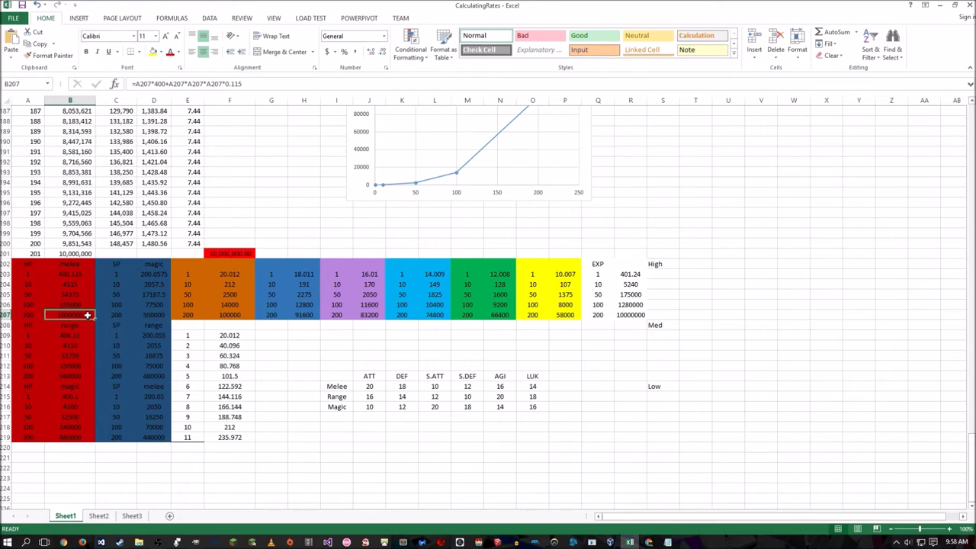
{"action": "key", "text": "Right"}
{"action": "key", "text": "Right"}
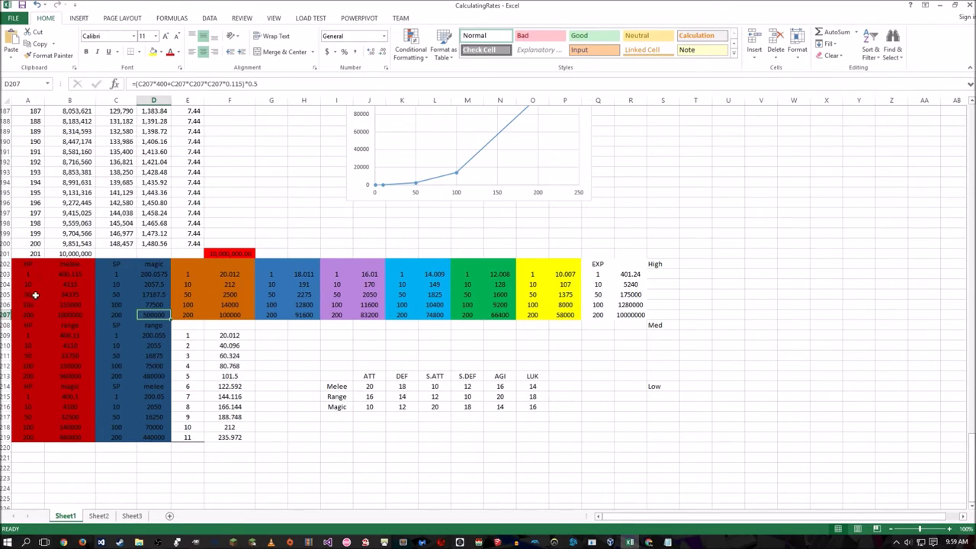
Compare the level 200 formulas along row 207, from melee HP in B207 and magic SP in D207 to the stats in F207, H207 and P207.
{"action": "left_click", "coordinate": [76, 316]}
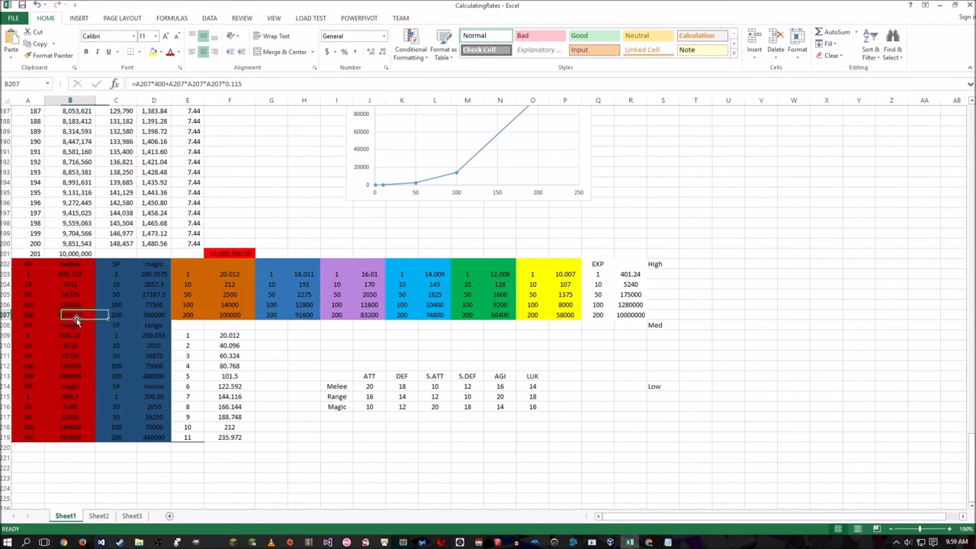
{"action": "left_click", "coordinate": [157, 313]}
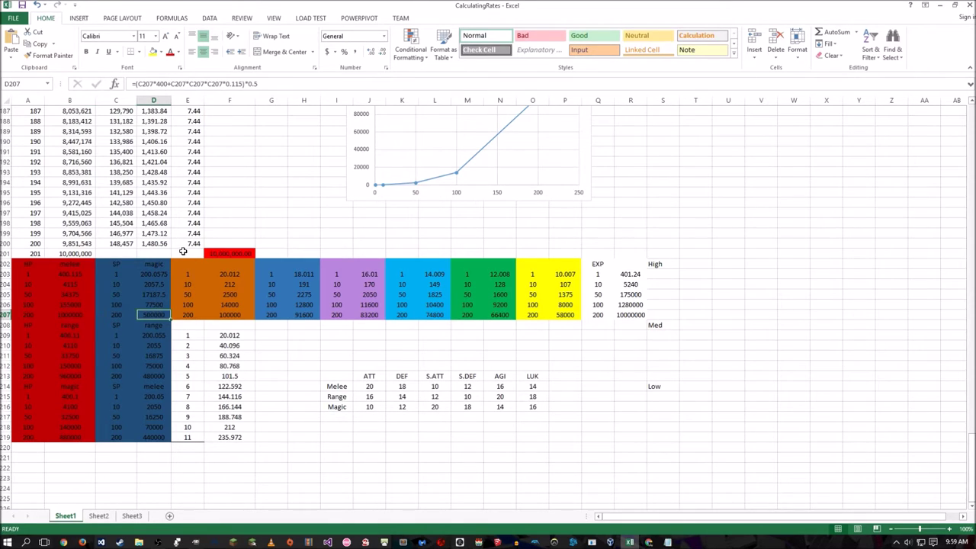
{"action": "left_click", "coordinate": [234, 314]}
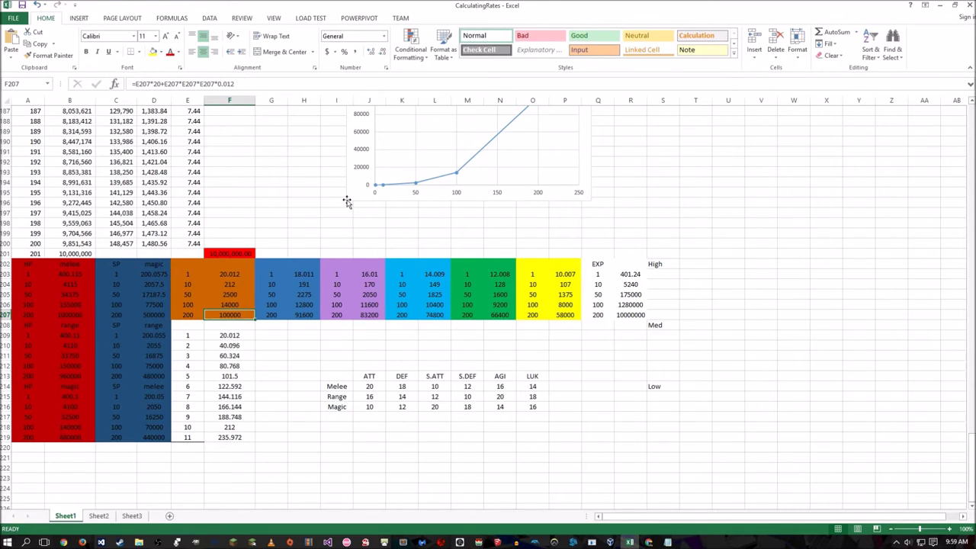
{"action": "key", "text": "Left"}
{"action": "key", "text": "Left"}
{"action": "key", "text": "Left"}
{"action": "key", "text": "Left"}
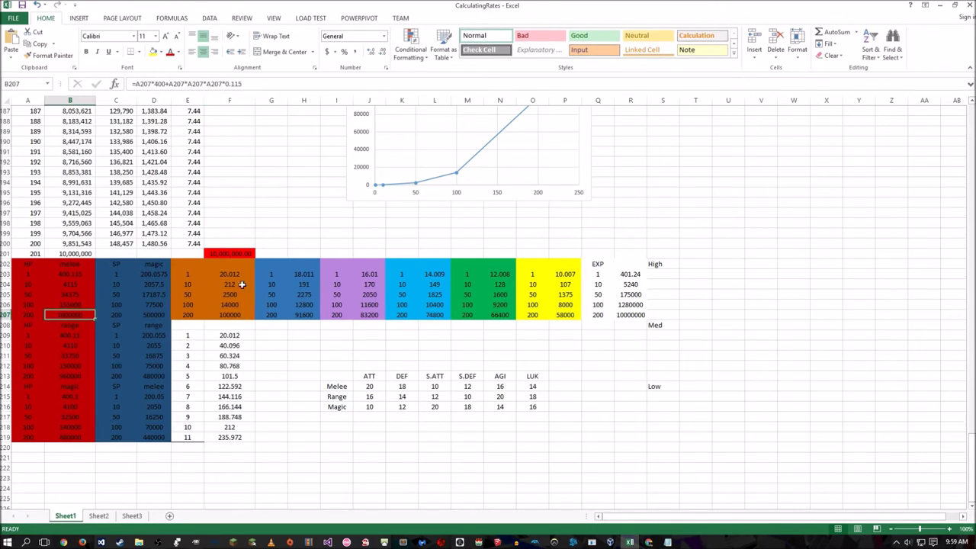
{"action": "key", "text": "Right"}
{"action": "key", "text": "Right"}
{"action": "key", "text": "Right"}
{"action": "key", "text": "Right"}
{"action": "key", "text": "Right"}
{"action": "key", "text": "Right"}
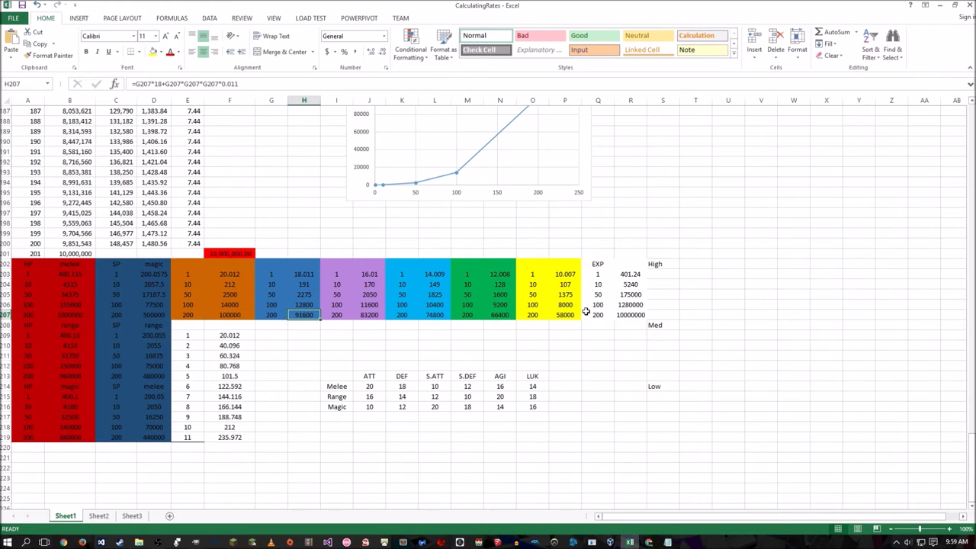
{"action": "left_click", "coordinate": [577, 312]}
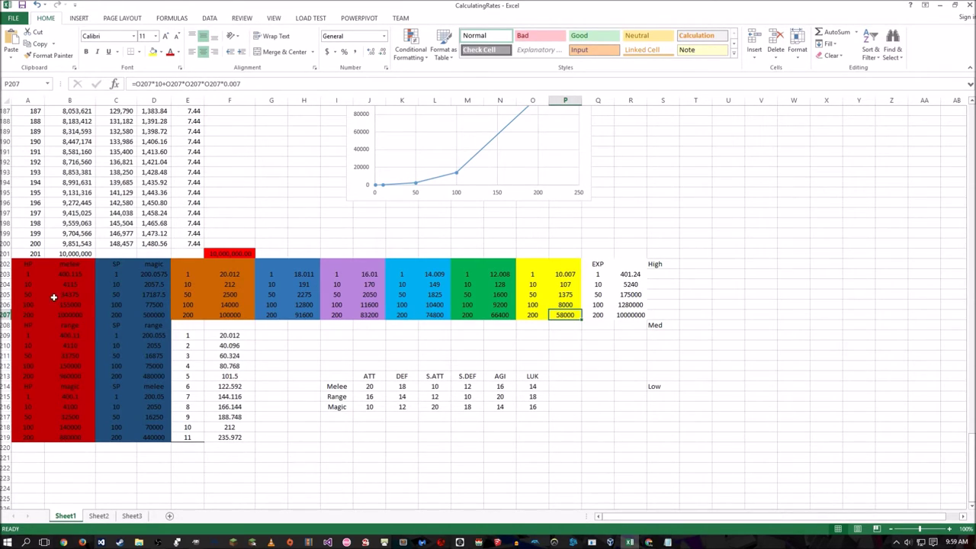
Examine the level 1 melee HP formula in B203, looking at its 400 multiplier and its cubed-level term with 0.115.
{"action": "left_click", "coordinate": [72, 276]}
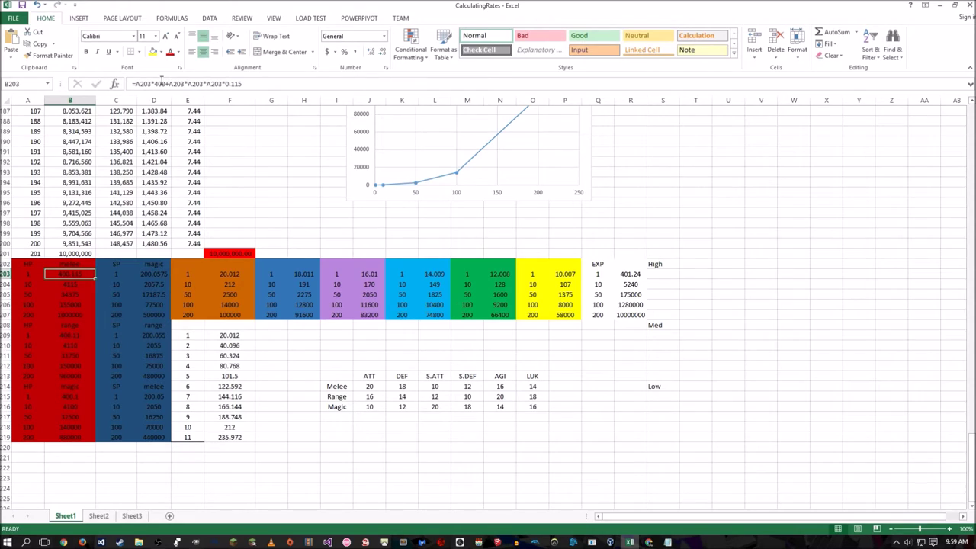
{"action": "left_click", "coordinate": [153, 84]}
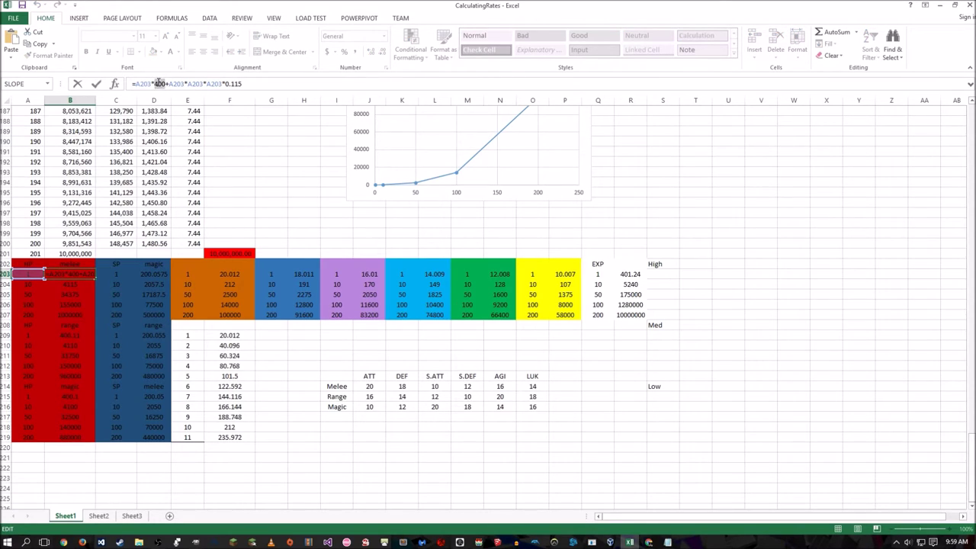
{"action": "left_click_drag", "start_coordinate": [165, 84], "coordinate": [251, 83]}
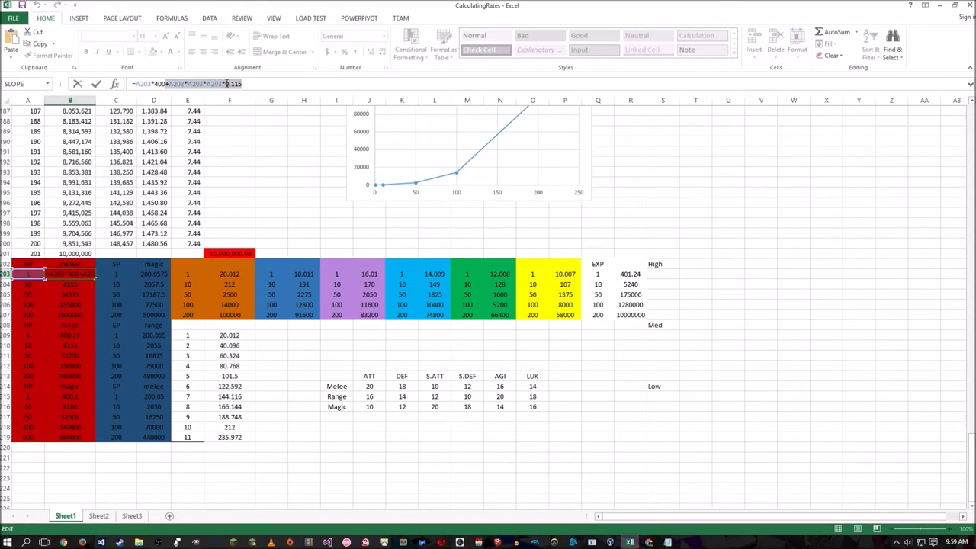
{"action": "left_click", "coordinate": [246, 84]}
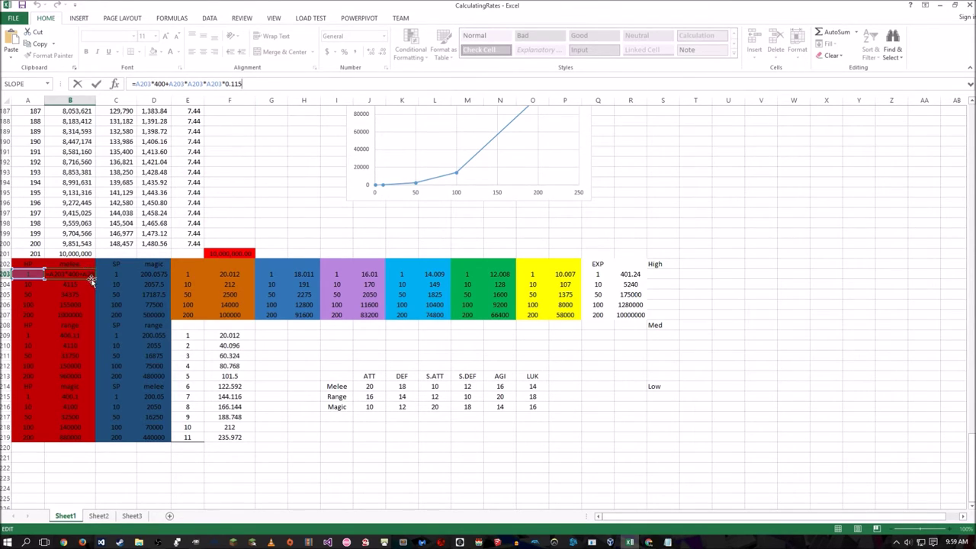
{"action": "key", "text": "Return"}
Preview the recommended scatter chart for the melee HP data in A203:B207 without inserting it.
{"action": "scroll", "coordinate": [46, 305], "scroll_direction": "up", "scroll_amount": 2}
{"action": "left_click_drag", "start_coordinate": [23, 323], "coordinate": [72, 368]}
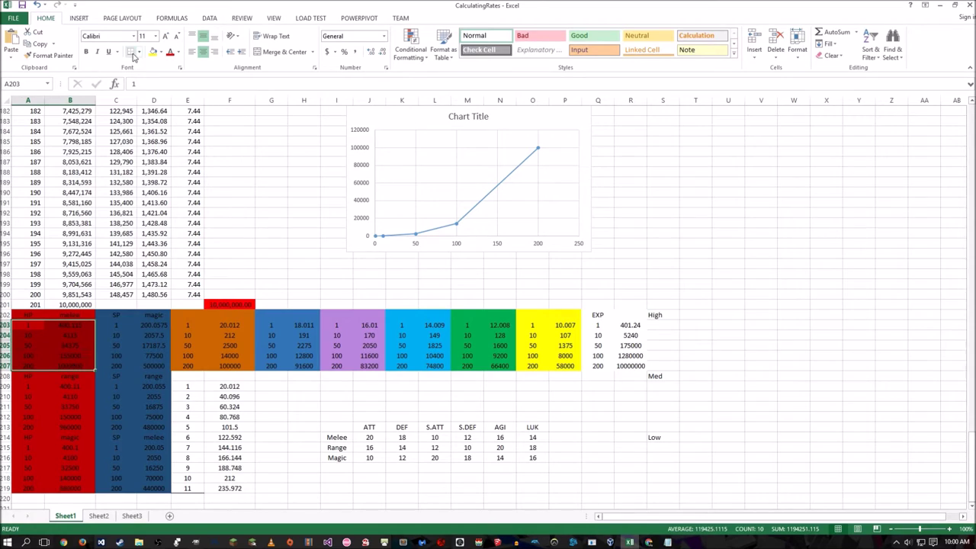
{"action": "left_click", "coordinate": [81, 20]}
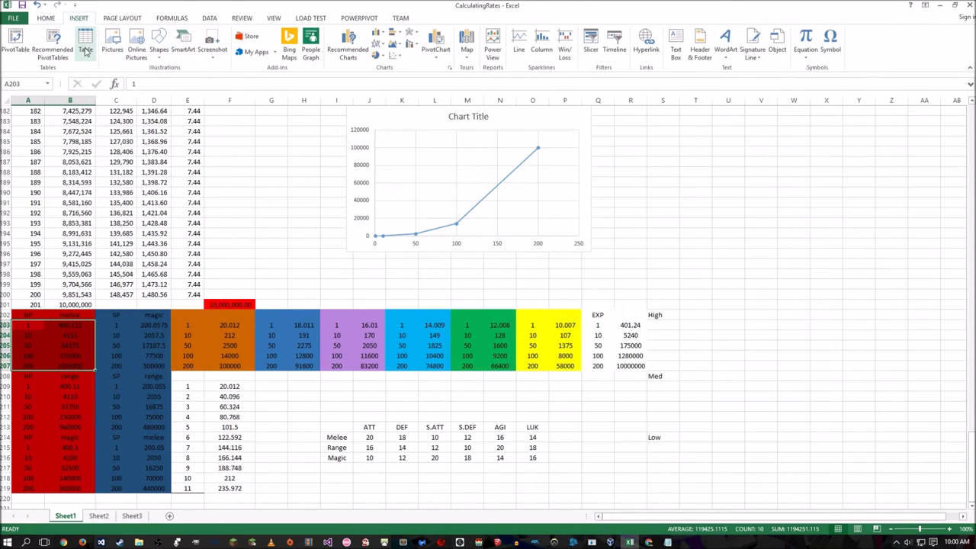
{"action": "left_click", "coordinate": [348, 45]}
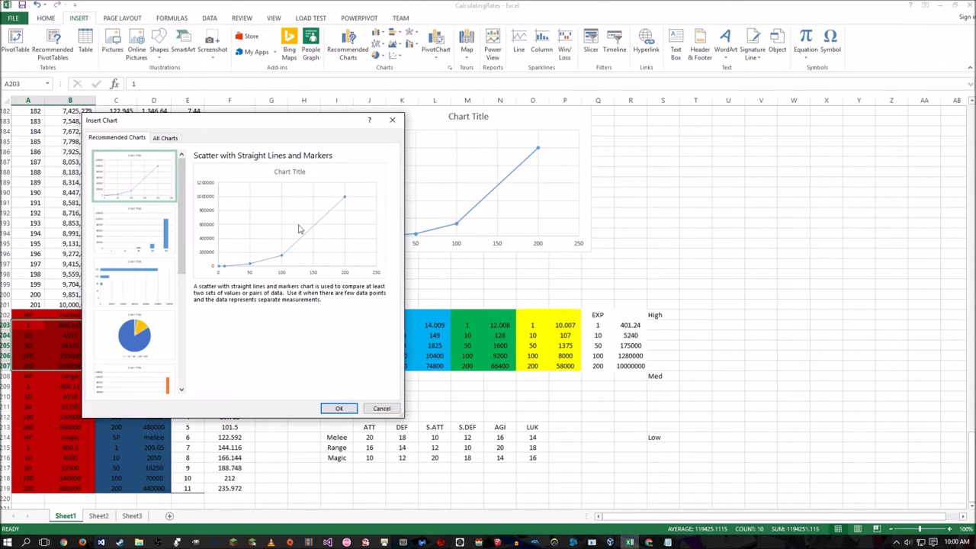
{"action": "key", "text": "Escape"}
Compare the melee HP formula in B203 with the orange stat formulas in F203 and F207, including the 0.012 factor.
{"action": "left_click", "coordinate": [71, 325]}
{"action": "left_click", "coordinate": [224, 325]}
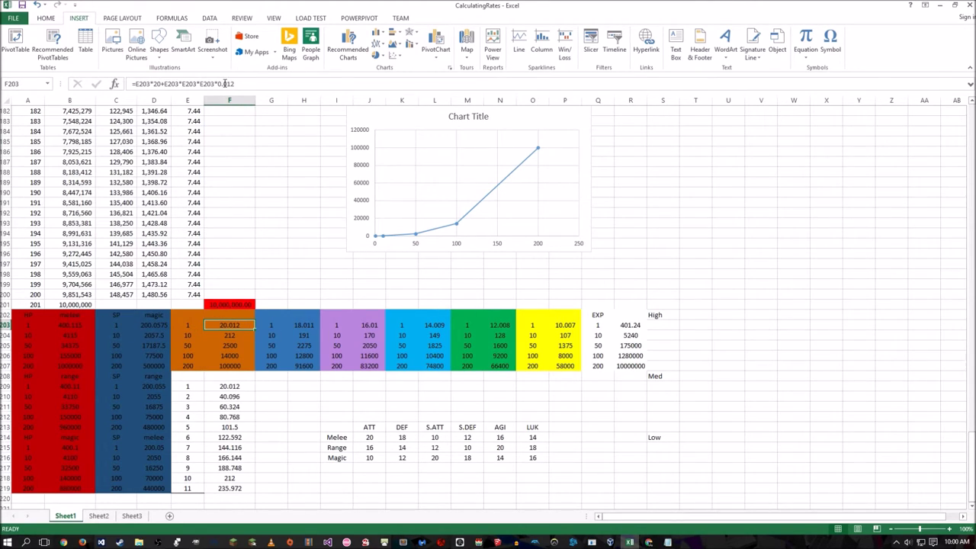
{"action": "left_click_drag", "start_coordinate": [217, 84], "coordinate": [246, 84]}
{"action": "key", "text": "Right"}
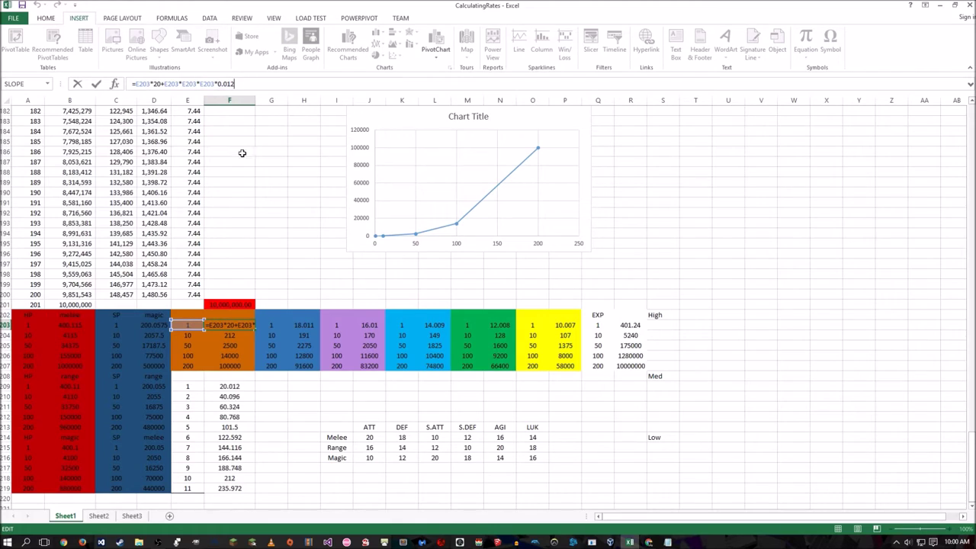
{"action": "left_click", "coordinate": [91, 323]}
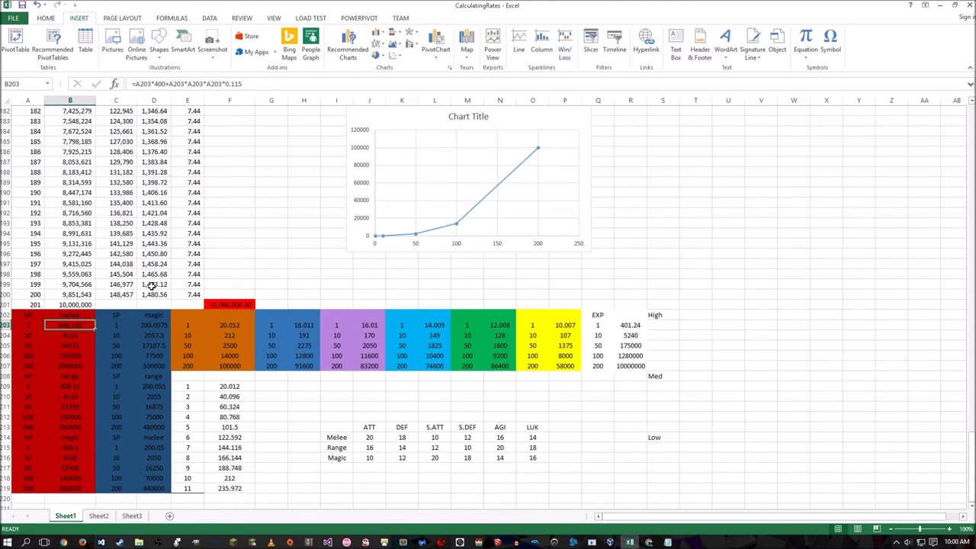
{"action": "left_click", "coordinate": [231, 366]}
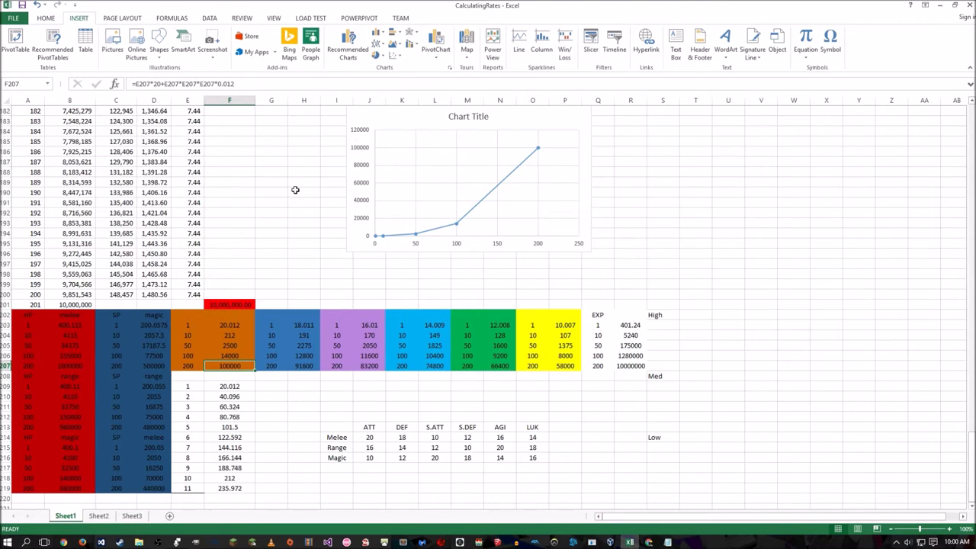
{"action": "left_click", "coordinate": [279, 285]}
{"action": "scroll", "coordinate": [279, 285], "scroll_direction": "down", "scroll_amount": 2}
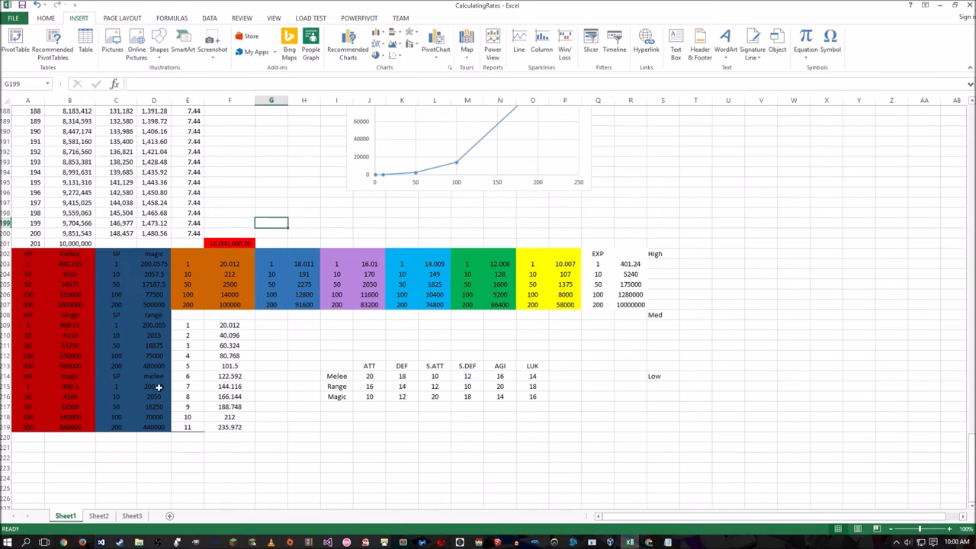
Switch to RPG Maker MV and open the database entry for the Melee class.
{"action": "left_click", "coordinate": [478, 543]}
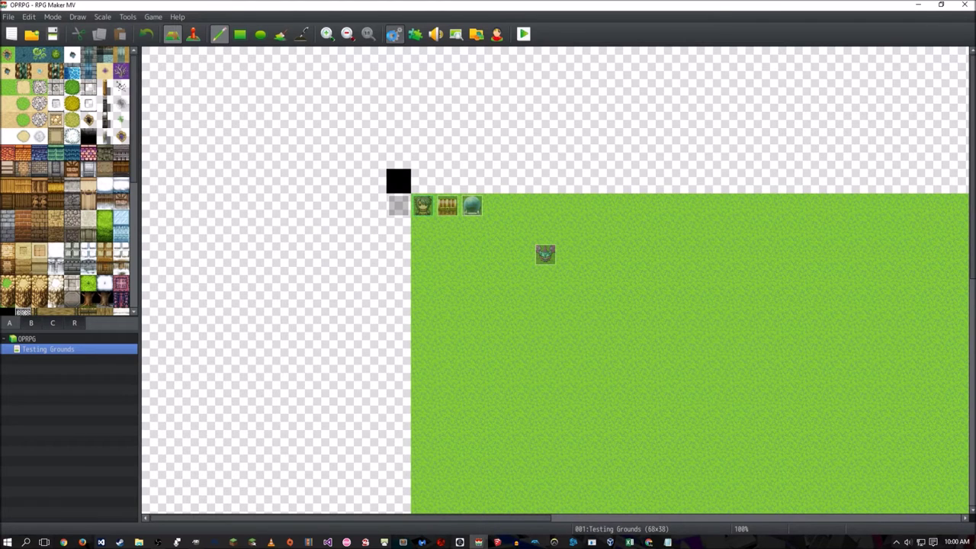
{"action": "key", "text": "F9"}
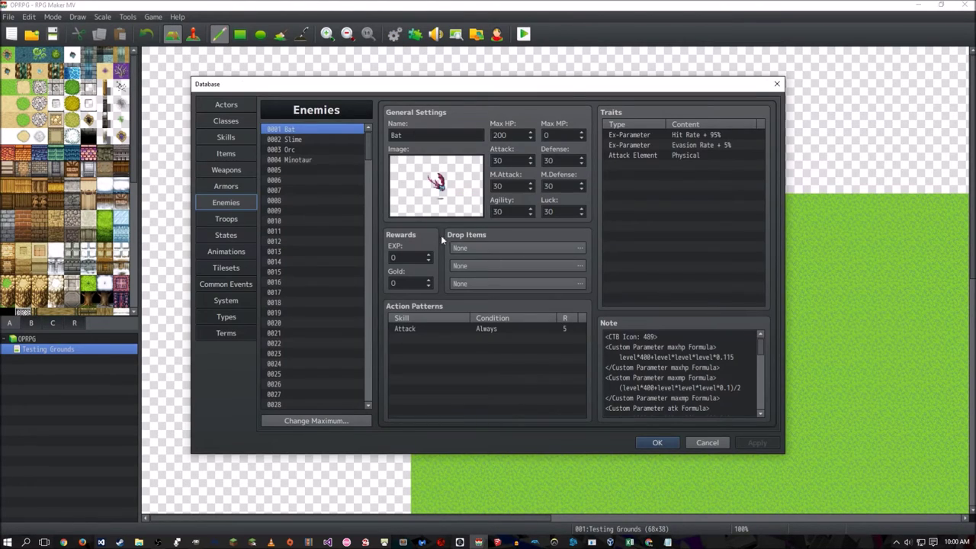
{"action": "left_click", "coordinate": [226, 122]}
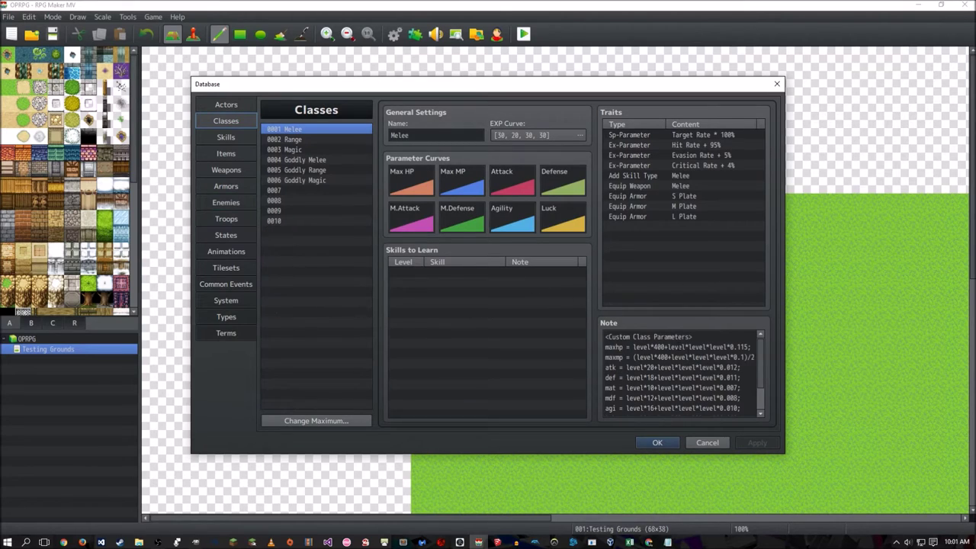
Check the Melee class note and read the YEP_X_ClassBaseParam plugin help on custom class parameters.
{"action": "left_click", "coordinate": [754, 404]}
{"action": "key", "text": "ctrl+a"}
{"action": "left_click", "coordinate": [693, 349]}
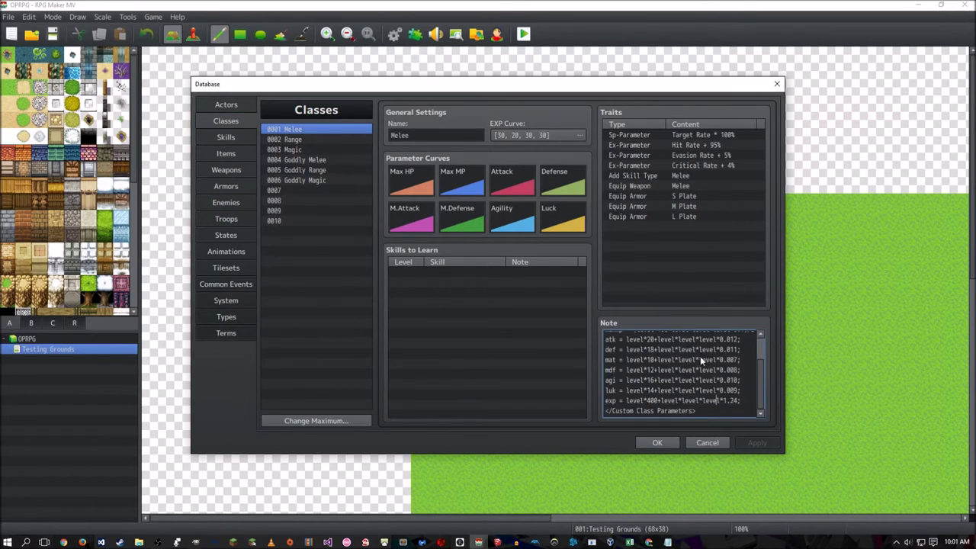
{"action": "right_click", "coordinate": [700, 356]}
{"action": "left_click", "coordinate": [740, 452]}
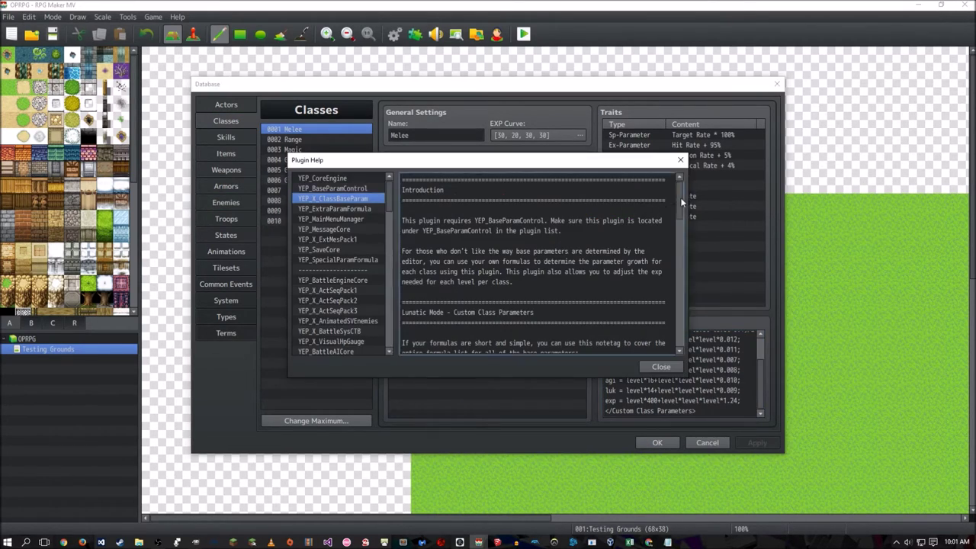
{"action": "scroll", "coordinate": [684, 245], "scroll_direction": "down", "scroll_amount": 5}
{"action": "left_click_drag", "start_coordinate": [500, 336], "coordinate": [410, 232]}
{"action": "key", "text": "Escape"}
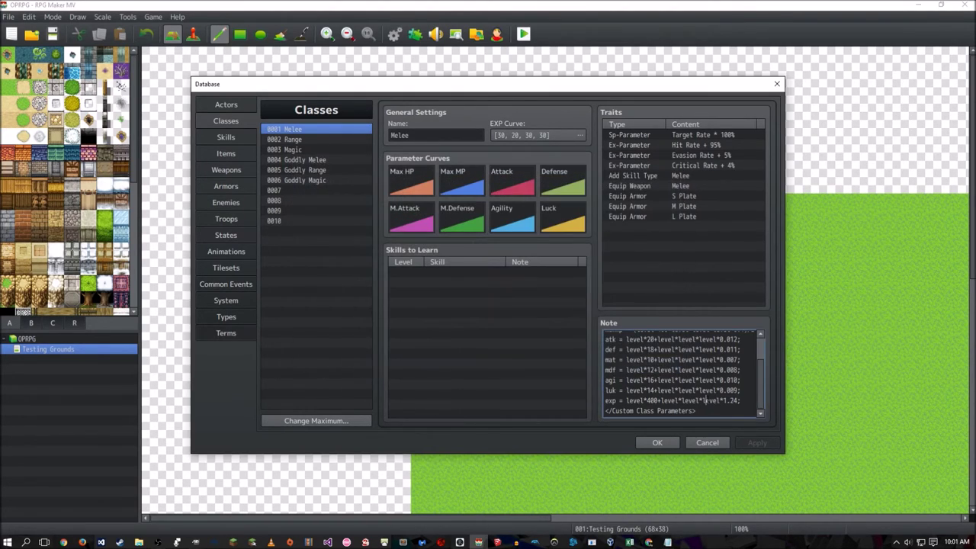
Examine the maxhp formula and the 400 multiplier of the exp formula in the Melee class note.
{"action": "scroll", "coordinate": [681, 374], "scroll_direction": "up", "scroll_amount": 1}
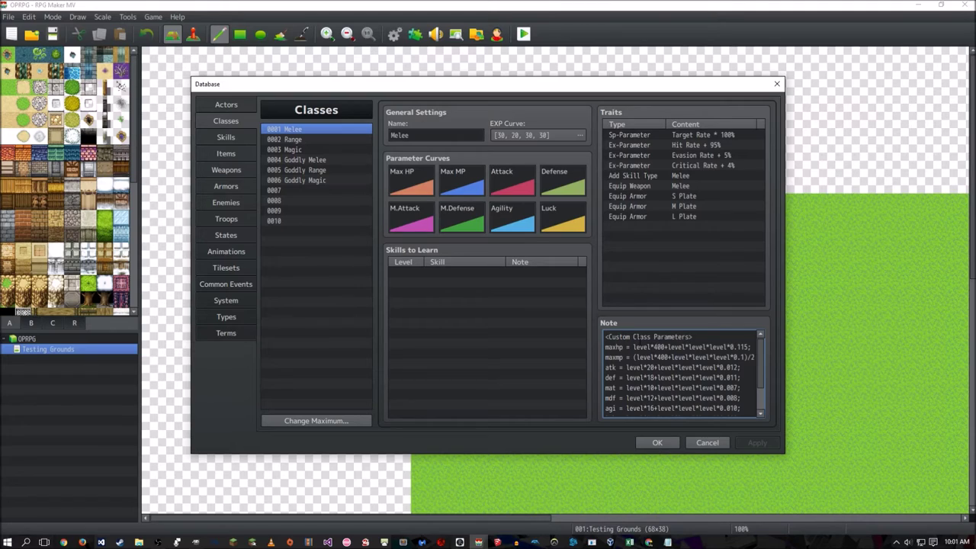
{"action": "left_click_drag", "start_coordinate": [633, 347], "coordinate": [752, 347]}
{"action": "left_click", "coordinate": [752, 347]}
{"action": "double_click", "coordinate": [641, 347]}
{"action": "left_click", "coordinate": [751, 349]}
{"action": "scroll", "coordinate": [652, 400], "scroll_direction": "down", "scroll_amount": 1}
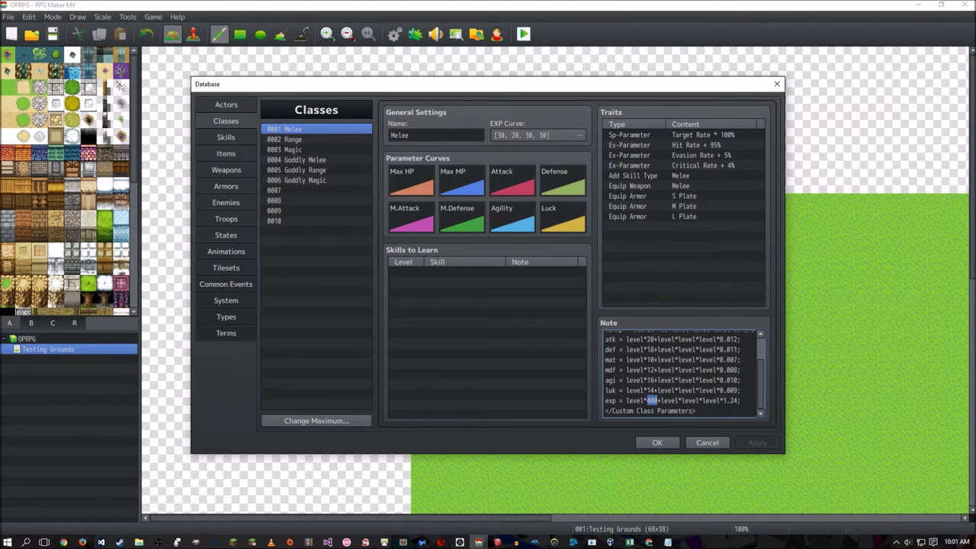
{"action": "double_click", "coordinate": [652, 401]}
{"action": "left_click", "coordinate": [740, 379]}
Switch to Excel, examine the total xp formula in Sheet3's cell B6 and copy the whole formula.
{"action": "key", "text": "alt+Tab"}
{"action": "left_click", "coordinate": [58, 182]}
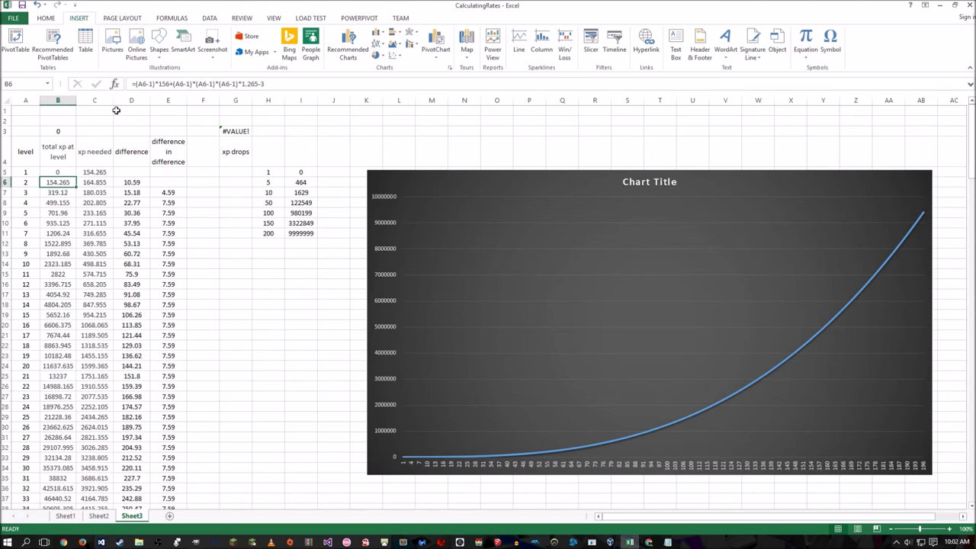
{"action": "double_click", "coordinate": [164, 85]}
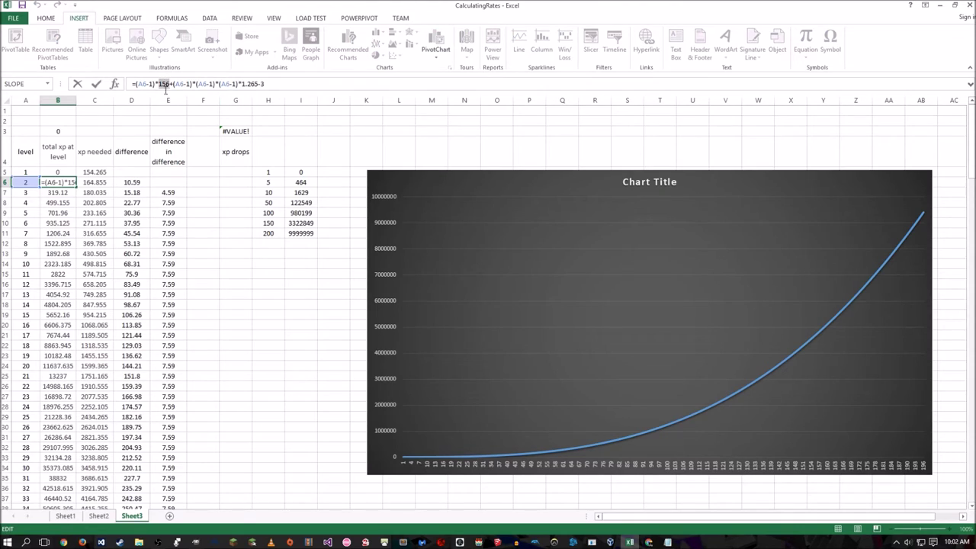
{"action": "left_click_drag", "start_coordinate": [177, 84], "coordinate": [239, 86]}
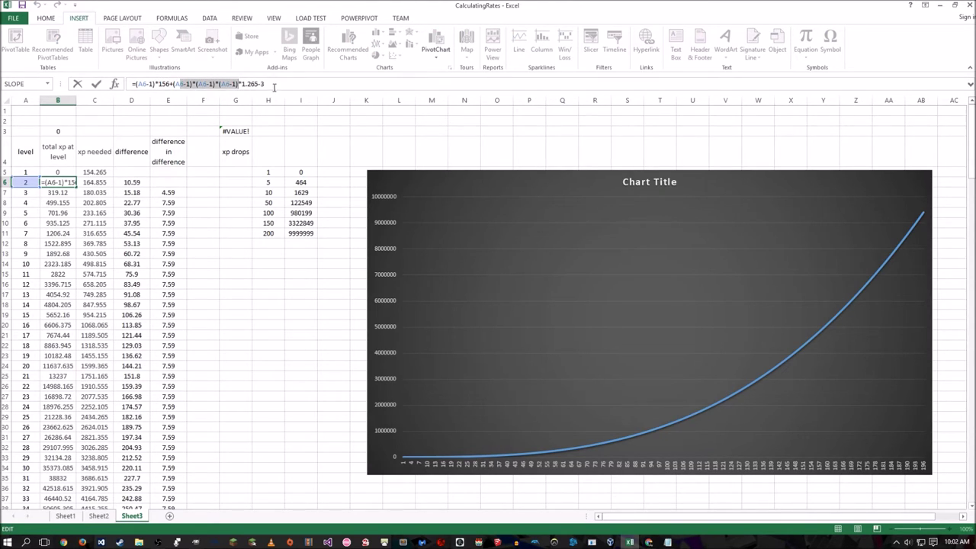
{"action": "left_click", "coordinate": [275, 84]}
{"action": "left_click_drag", "start_coordinate": [275, 85], "coordinate": [119, 86]}
{"action": "key", "text": "ctrl+c"}
{"action": "left_click", "coordinate": [286, 84]}
Switch to RPG Maker MV and replace the exp formula in the Melee class note with the copied spreadsheet formula.
{"action": "key", "text": "alt+Tab"}
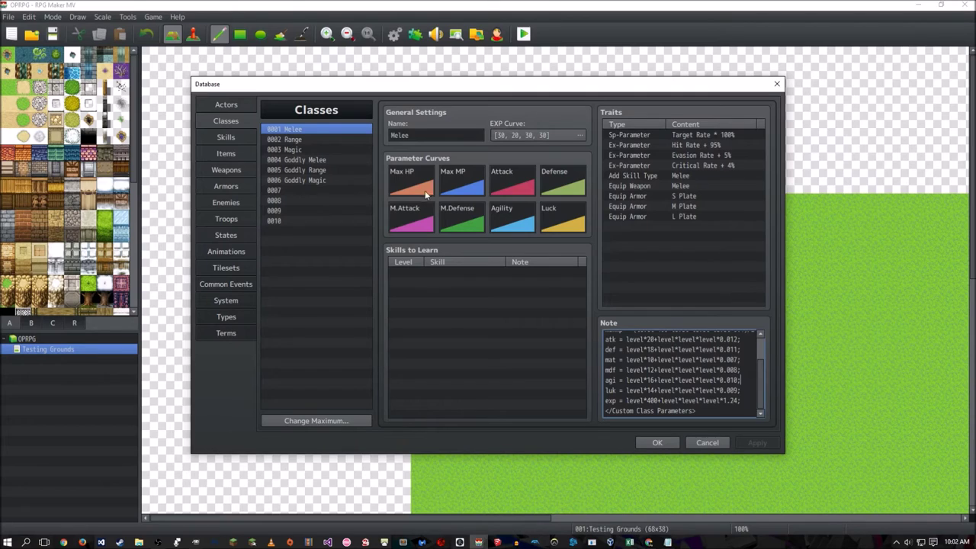
{"action": "key", "text": "ctrl+shift+Left"}
{"action": "key", "text": "ctrl+shift+Left"}
{"action": "key", "text": "ctrl+shift+Left"}
{"action": "key", "text": "ctrl+shift+Left"}
{"action": "key", "text": "ctrl+shift+Left"}
{"action": "key", "text": "ctrl+shift+Left"}
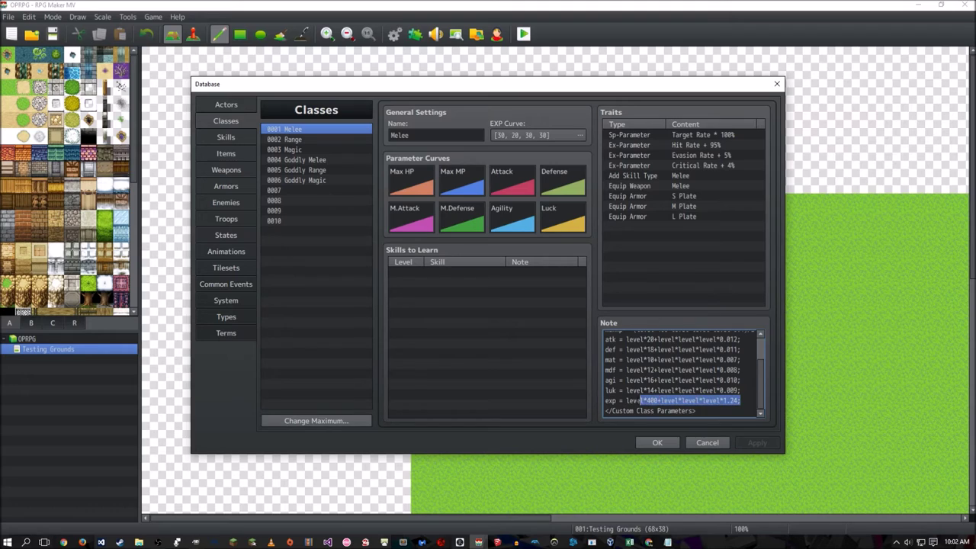
{"action": "key", "text": "ctrl+v"}
{"action": "key", "text": "Home"}
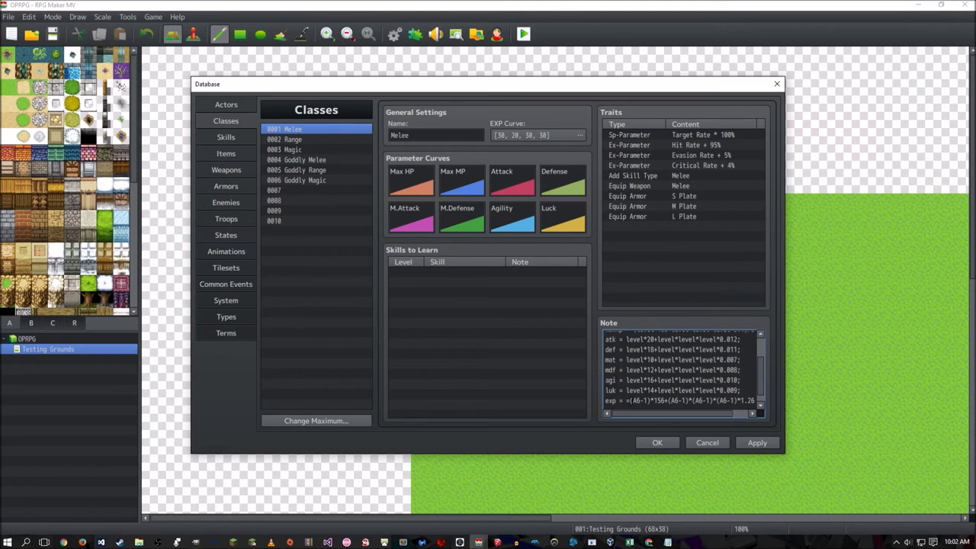
Remove the extra equals sign and replace the A6 references with level, making exp (level-1)*156+(level-1)*(level-1)*(level-1)*1.265-3;.
{"action": "key", "text": "BackSpace"}
{"action": "key", "text": "Right"}
{"action": "key", "text": "shift+Right"}
{"action": "key", "text": "shift+Right"}
{"action": "type", "text": "level"}
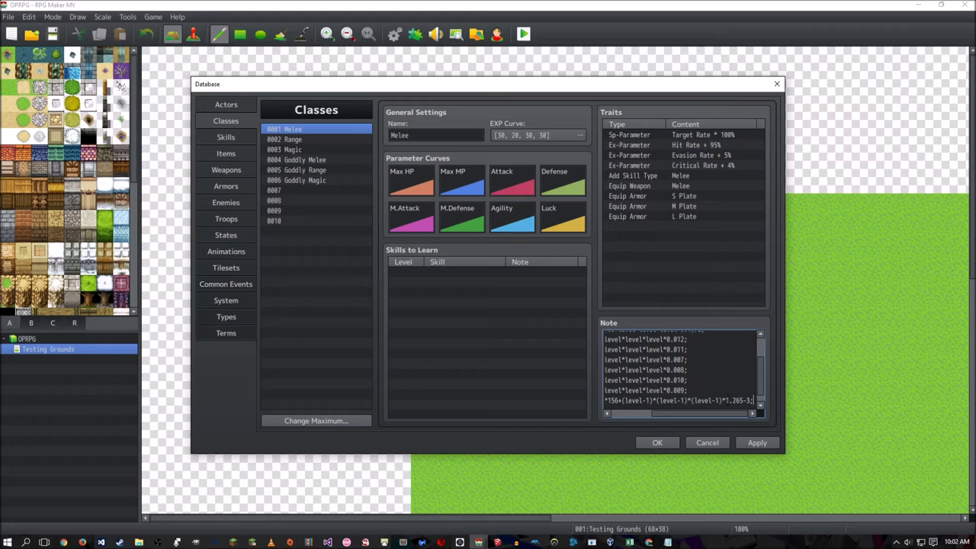
Examine the atk formula in the Melee class note, looking at its level multiplier and its cubed-level term.
{"action": "left_click_drag", "start_coordinate": [723, 415], "coordinate": [642, 409]}
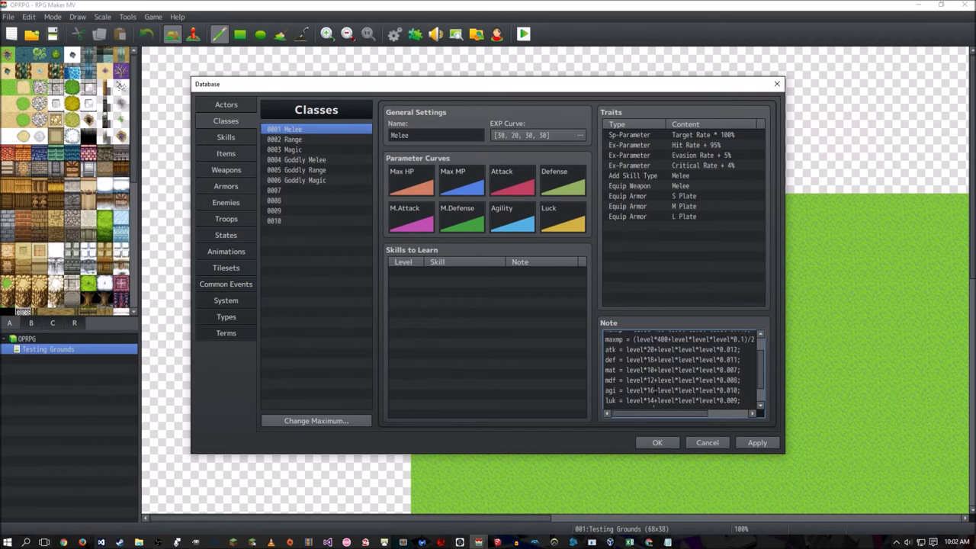
{"action": "double_click", "coordinate": [635, 349]}
{"action": "double_click", "coordinate": [666, 349]}
{"action": "left_click", "coordinate": [691, 350]}
{"action": "left_click_drag", "start_coordinate": [716, 349], "coordinate": [658, 349]}
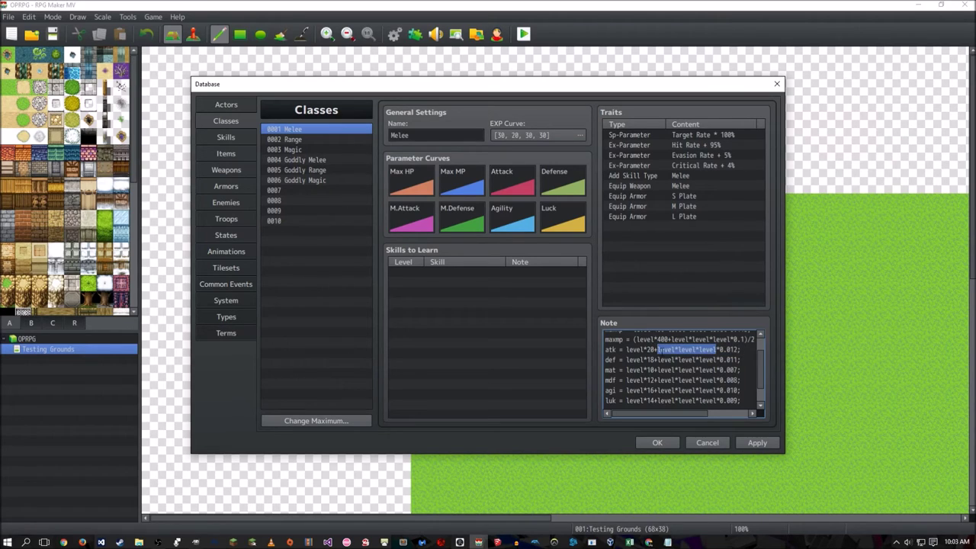
Retype the cubed-level term of the Melee class's atk formula as level*level*level.
{"action": "type", "text": "level"}
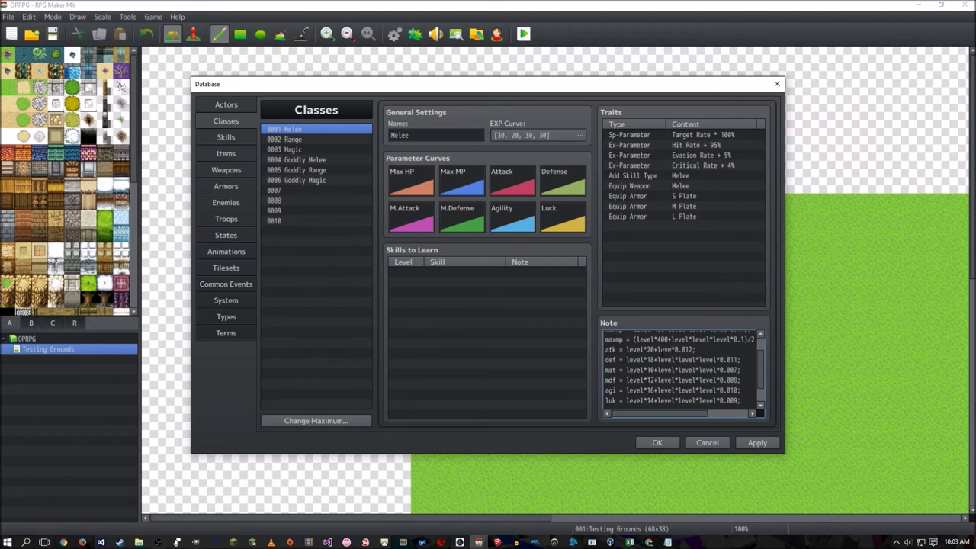
{"action": "key", "text": "BackSpace"}
{"action": "key", "text": "BackSpace"}
{"action": "key", "text": "BackSpace"}
{"action": "key", "text": "BackSpace"}
{"action": "key", "text": "BackSpace"}
{"action": "type", "text": "level*level*level"}
Review the formulas in the Melee class note, including the exp line, and check the Range and Magic classes.
{"action": "scroll", "coordinate": [683, 370], "scroll_direction": "up", "scroll_amount": 1}
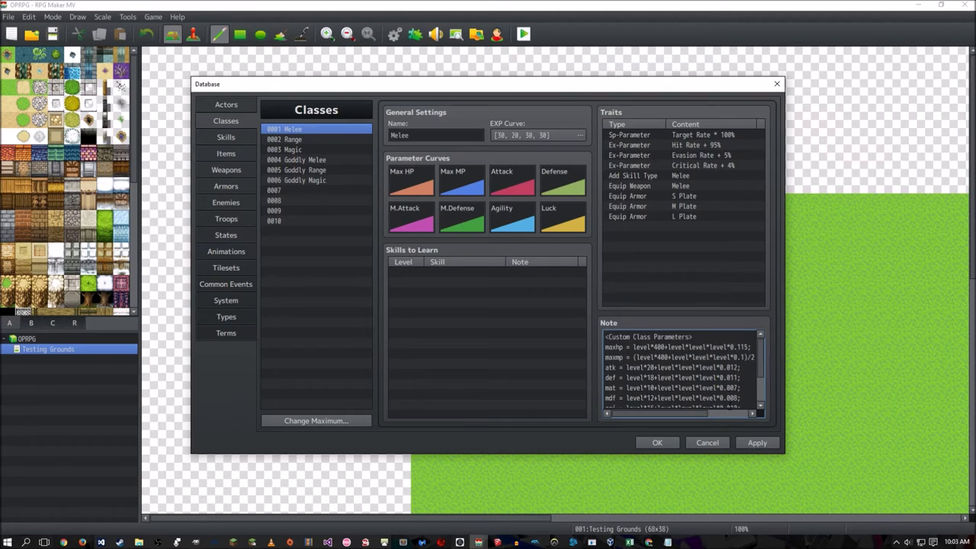
{"action": "scroll", "coordinate": [683, 370], "scroll_direction": "down", "scroll_amount": 1}
{"action": "left_click_drag", "start_coordinate": [606, 392], "coordinate": [755, 392]}
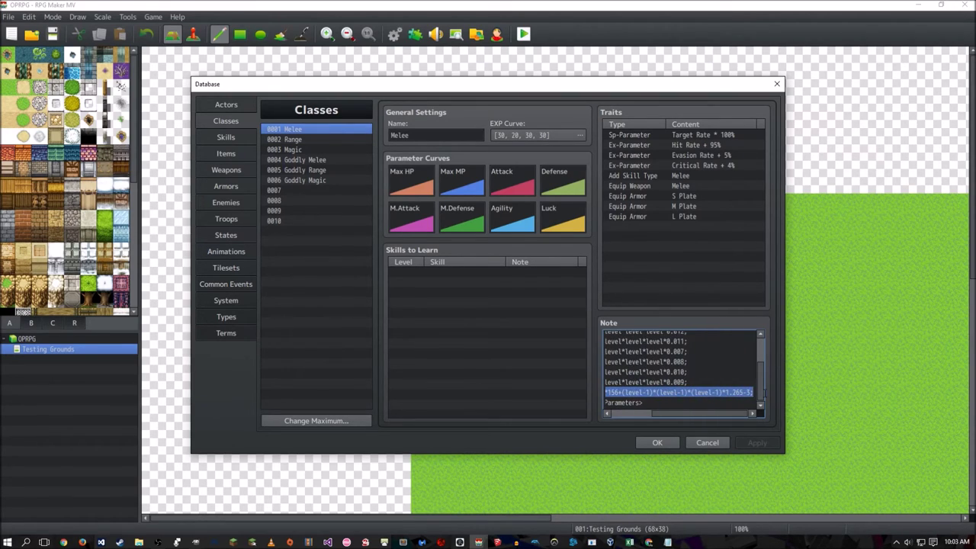
{"action": "left_click", "coordinate": [698, 351]}
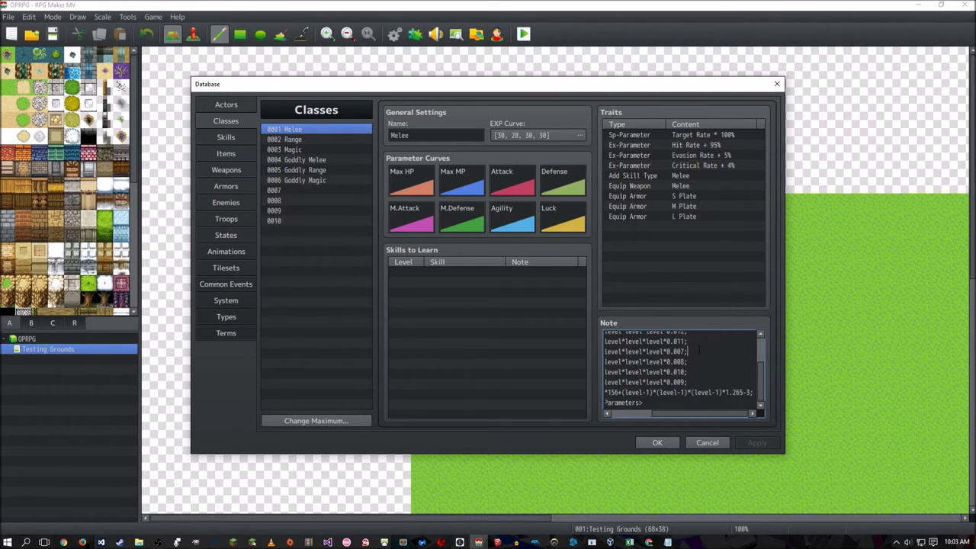
{"action": "left_click", "coordinate": [310, 139]}
{"action": "key", "text": "Down"}
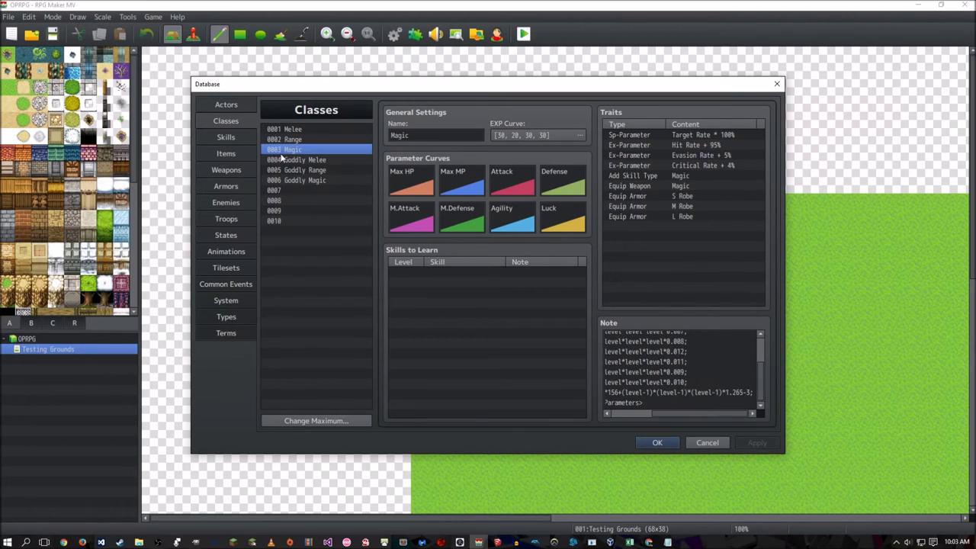
Go to the Bat enemy in the database and look through the custom parameter formulas in its note.
{"action": "left_click", "coordinate": [225, 202]}
{"action": "scroll", "coordinate": [679, 374], "scroll_direction": "down", "scroll_amount": 5}
{"action": "scroll", "coordinate": [678, 374], "scroll_direction": "up", "scroll_amount": 6}
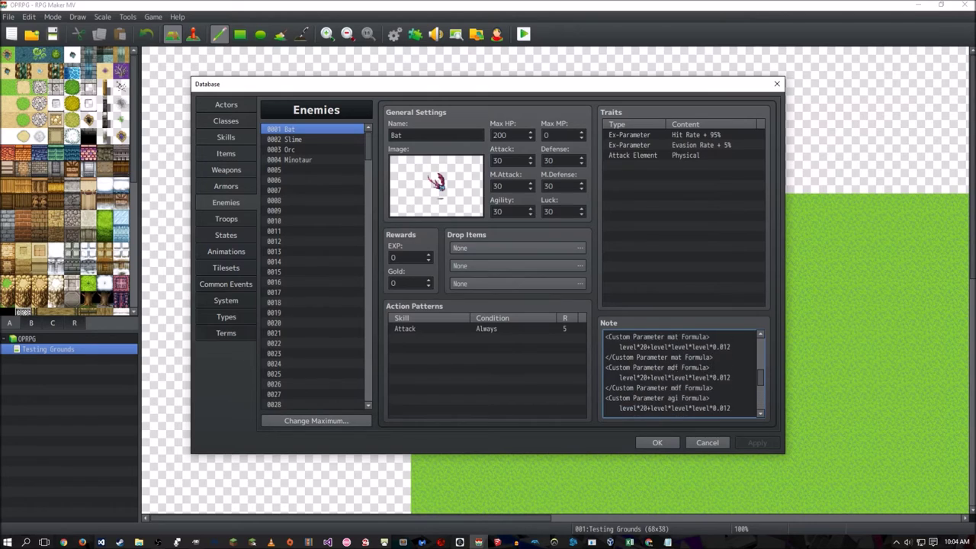
Read the Custom Parameter Formulas notetag in the YEP_EnemyLevels plugin help, focusing on its Parameter and stat parts, and close the help.
{"action": "right_click", "coordinate": [670, 338]}
{"action": "left_click", "coordinate": [711, 434]}
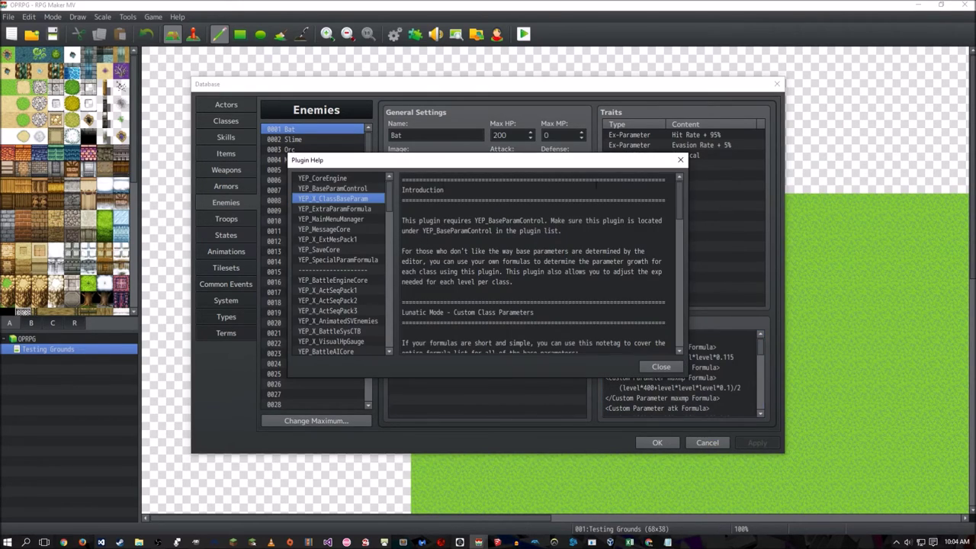
{"action": "left_click_drag", "start_coordinate": [388, 199], "coordinate": [391, 305]}
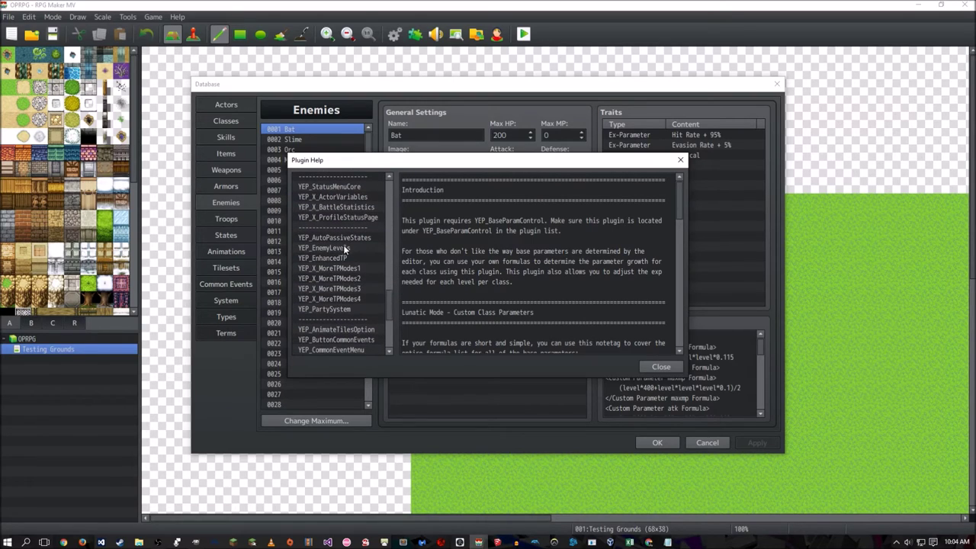
{"action": "left_click", "coordinate": [344, 249]}
{"action": "scroll", "coordinate": [526, 294], "scroll_direction": "down", "scroll_amount": 10}
{"action": "scroll", "coordinate": [526, 294], "scroll_direction": "up", "scroll_amount": 1}
{"action": "left_click_drag", "start_coordinate": [526, 292], "coordinate": [409, 272]}
{"action": "double_click", "coordinate": [422, 271]}
{"action": "double_click", "coordinate": [451, 272]}
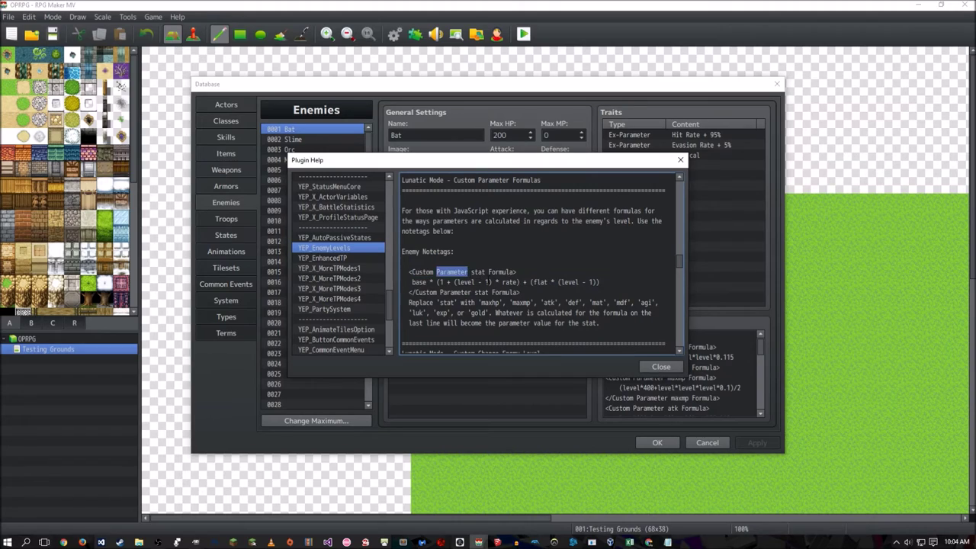
{"action": "double_click", "coordinate": [478, 272]}
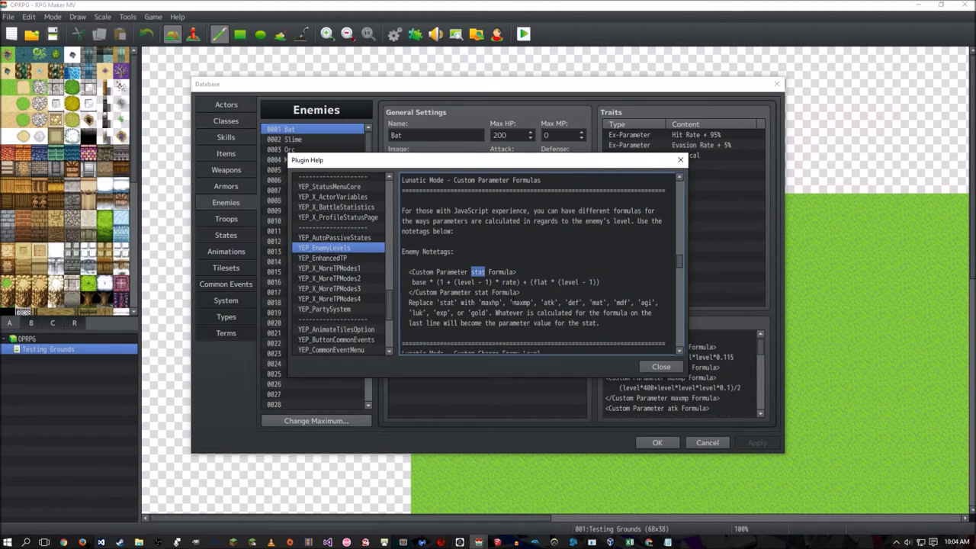
{"action": "left_click", "coordinate": [647, 366]}
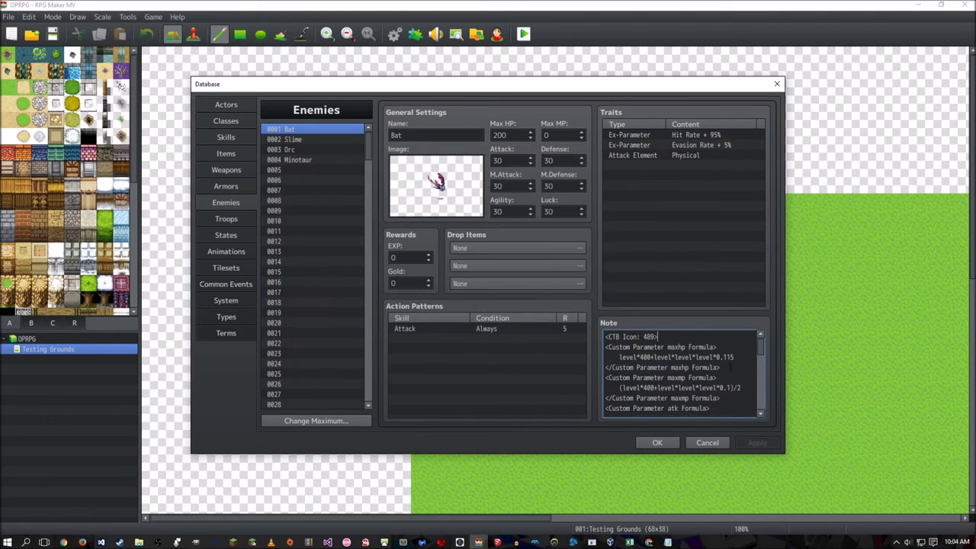
Examine the Bat note's atk through luk formulas and compare them with the mat formula in the Magic class note.
{"action": "scroll", "coordinate": [733, 359], "scroll_direction": "down", "scroll_amount": 3}
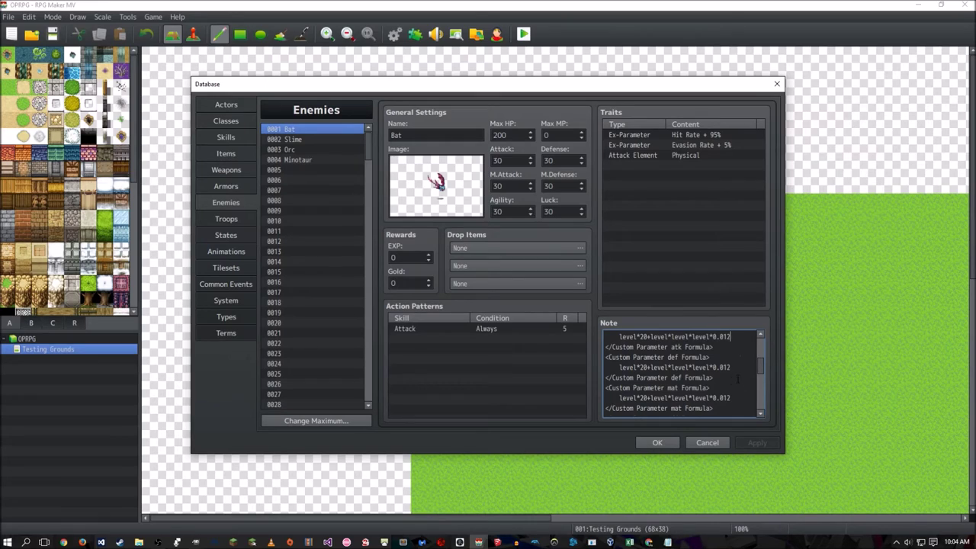
{"action": "scroll", "coordinate": [736, 369], "scroll_direction": "down", "scroll_amount": 1}
{"action": "left_click", "coordinate": [736, 369]}
{"action": "scroll", "coordinate": [735, 373], "scroll_direction": "down", "scroll_amount": 1}
{"action": "scroll", "coordinate": [681, 373], "scroll_direction": "down", "scroll_amount": 2}
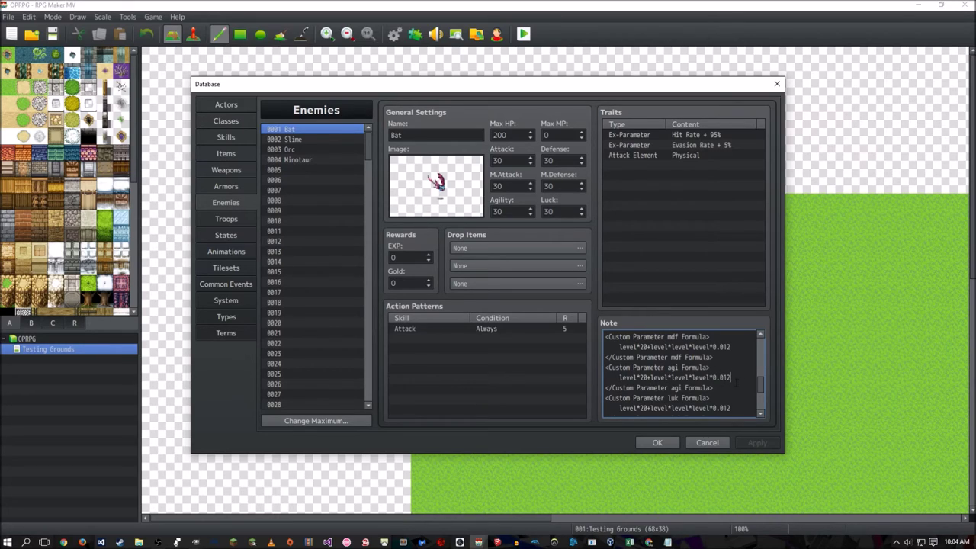
{"action": "left_click", "coordinate": [228, 123]}
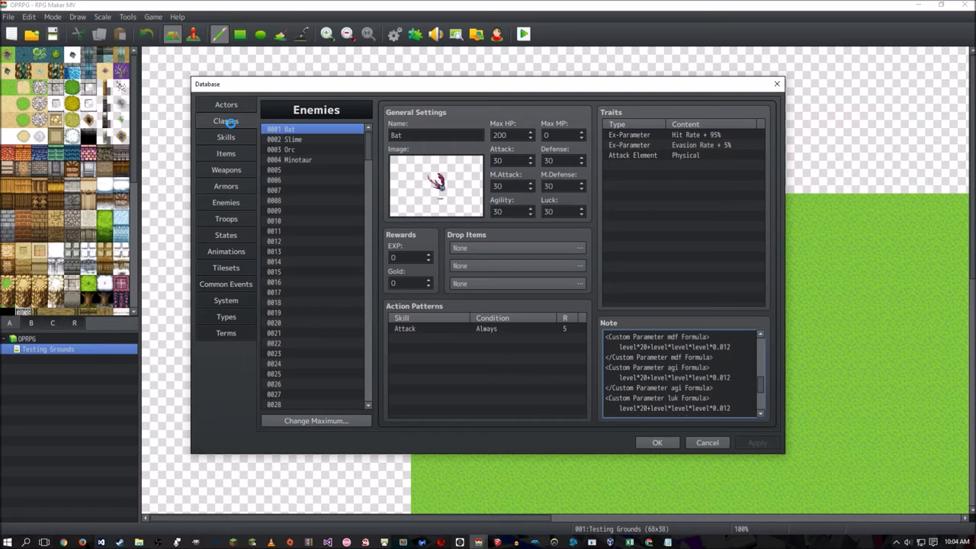
{"action": "scroll", "coordinate": [681, 372], "scroll_direction": "down", "scroll_amount": 1}
{"action": "left_click_drag", "start_coordinate": [740, 369], "coordinate": [627, 369]}
{"action": "left_click", "coordinate": [735, 369]}
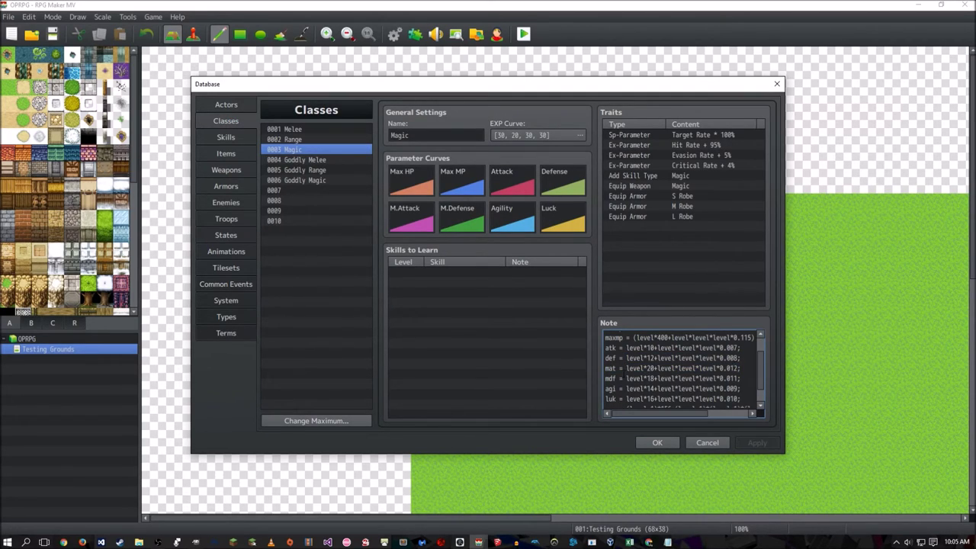
Return to the Bat enemy and examine its note's stat formulas from maxhp through luk.
{"action": "left_click", "coordinate": [226, 203]}
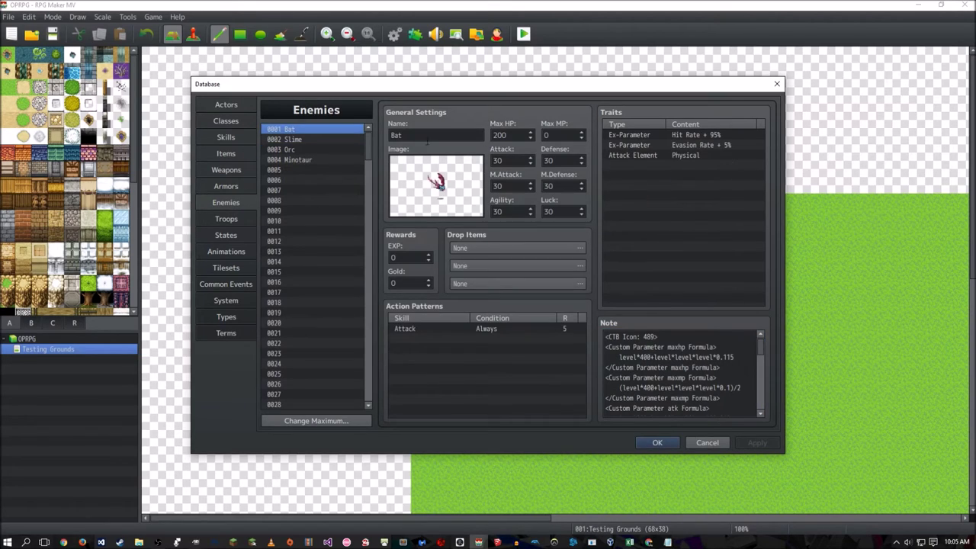
{"action": "left_click", "coordinate": [684, 367]}
{"action": "key", "text": "ctrl+a"}
{"action": "left_click", "coordinate": [701, 336]}
{"action": "scroll", "coordinate": [700, 336], "scroll_direction": "down", "scroll_amount": 3}
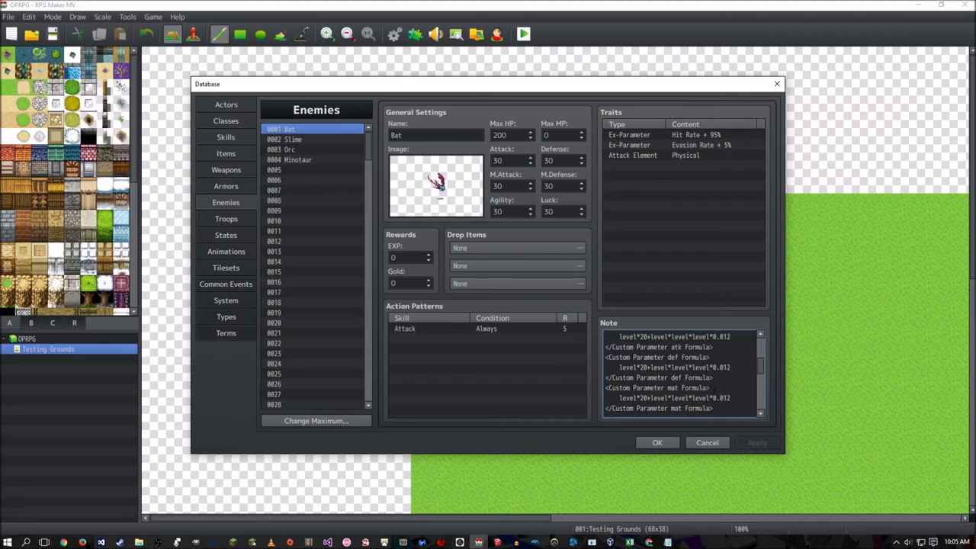
{"action": "scroll", "coordinate": [713, 374], "scroll_direction": "up", "scroll_amount": 1}
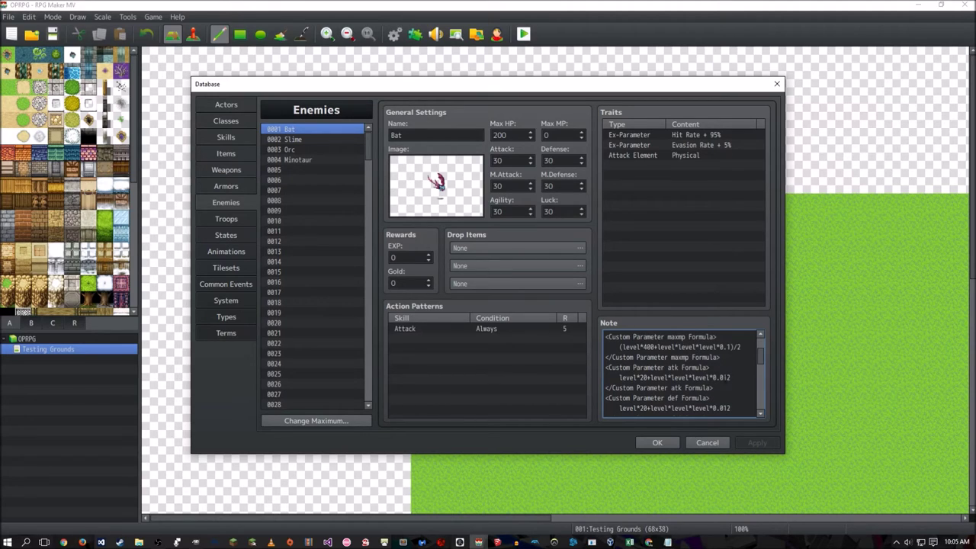
{"action": "scroll", "coordinate": [731, 368], "scroll_direction": "down", "scroll_amount": 1}
{"action": "left_click", "coordinate": [731, 368]}
{"action": "scroll", "coordinate": [722, 373], "scroll_direction": "down", "scroll_amount": 1}
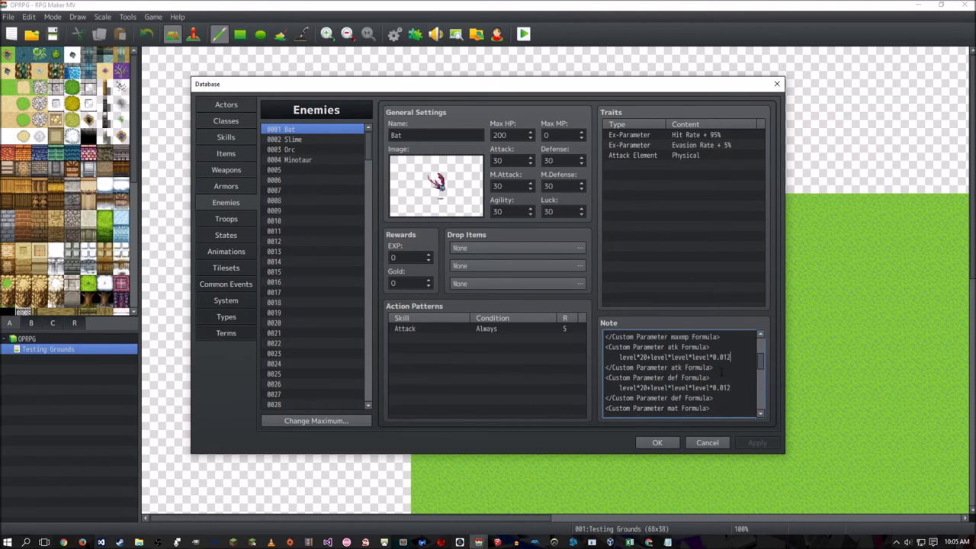
{"action": "scroll", "coordinate": [747, 390], "scroll_direction": "down", "scroll_amount": 4}
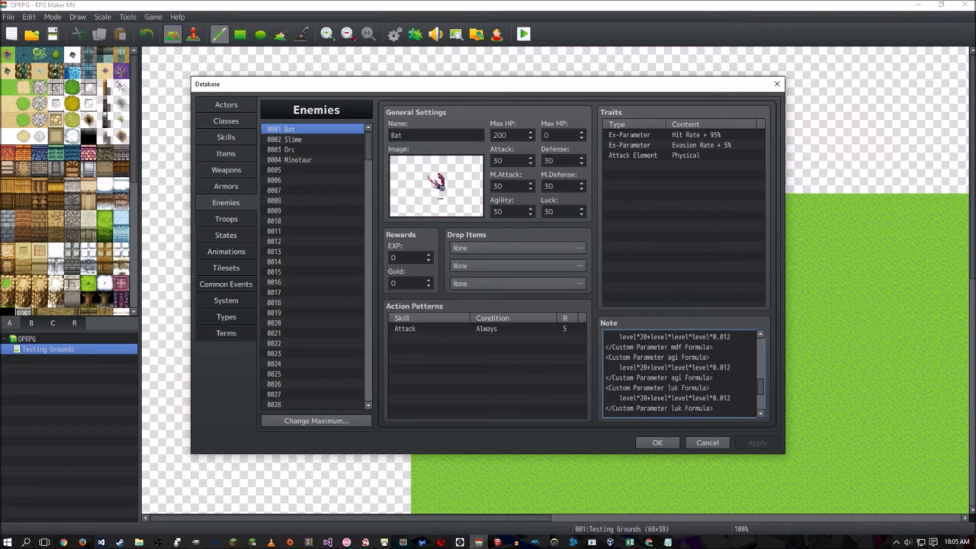
{"action": "left_click", "coordinate": [730, 368]}
Try changing the cubed-level coefficient in the Bat's atk formula to 0.011.
{"action": "scroll", "coordinate": [736, 367], "scroll_direction": "up", "scroll_amount": 4}
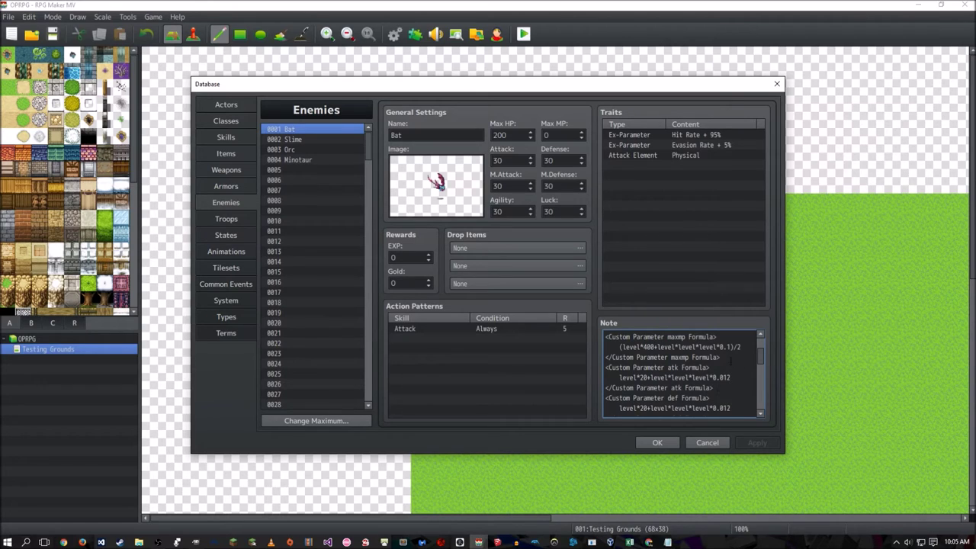
{"action": "key", "text": "BackSpace"}
{"action": "type", "text": "1"}
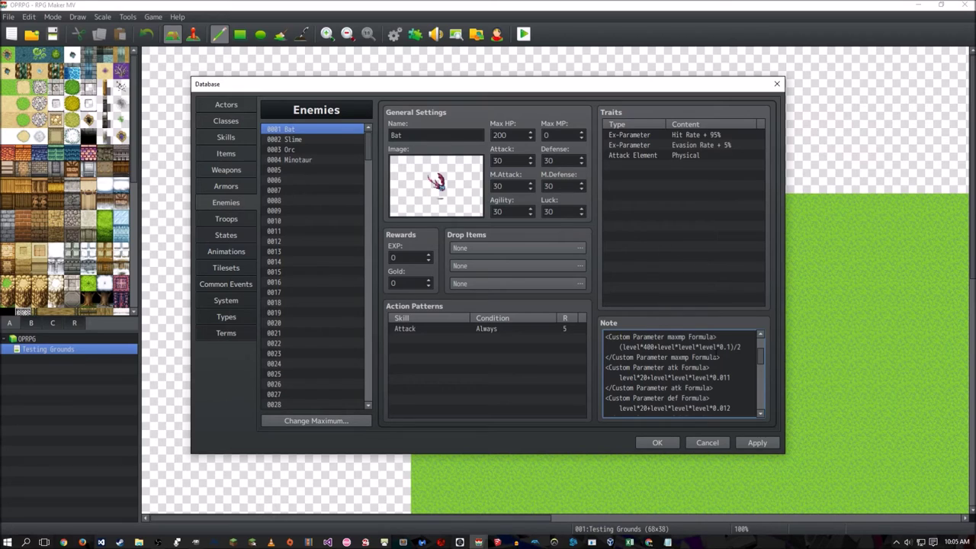
Switch to Excel, cancel the pending formula edit and examine the level multiplier and cubed term in Sheet1's cell H203.
{"action": "key", "text": "alt+Tab"}
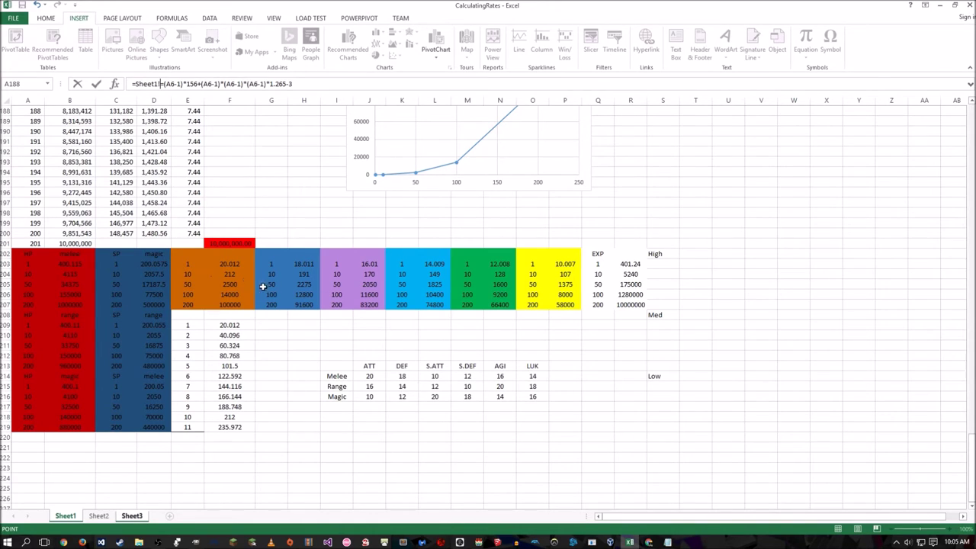
{"action": "key", "text": "Escape"}
{"action": "left_click", "coordinate": [303, 264]}
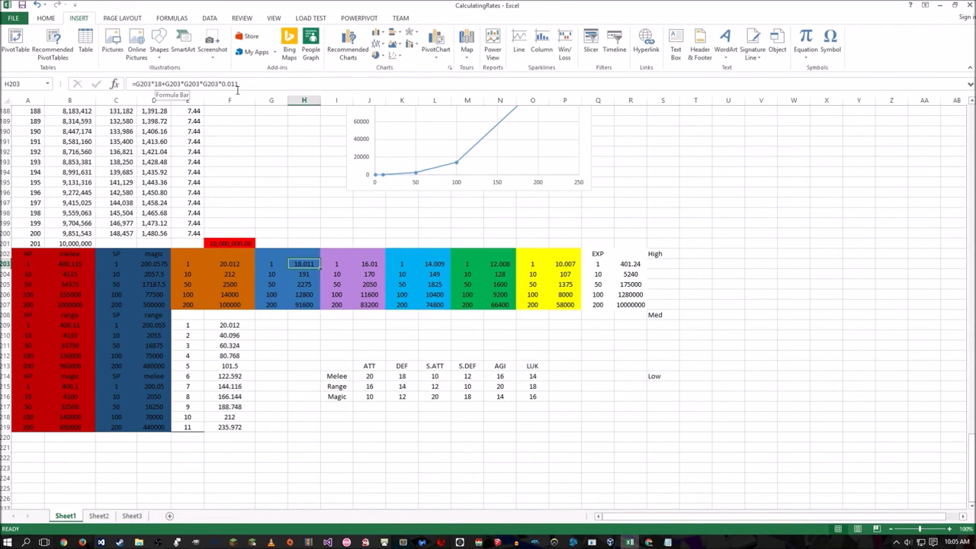
{"action": "left_click", "coordinate": [234, 84]}
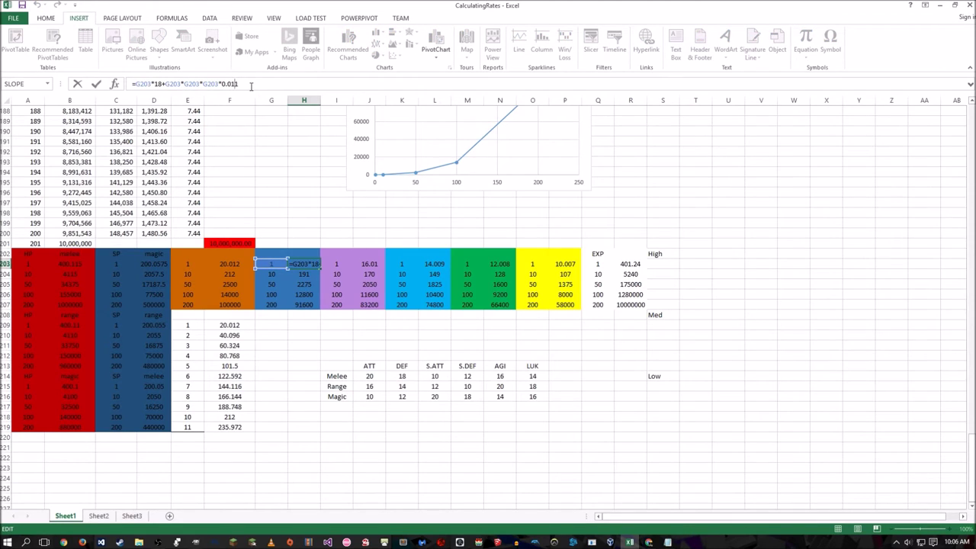
{"action": "left_click_drag", "start_coordinate": [170, 84], "coordinate": [209, 84]}
{"action": "left_click", "coordinate": [210, 84]}
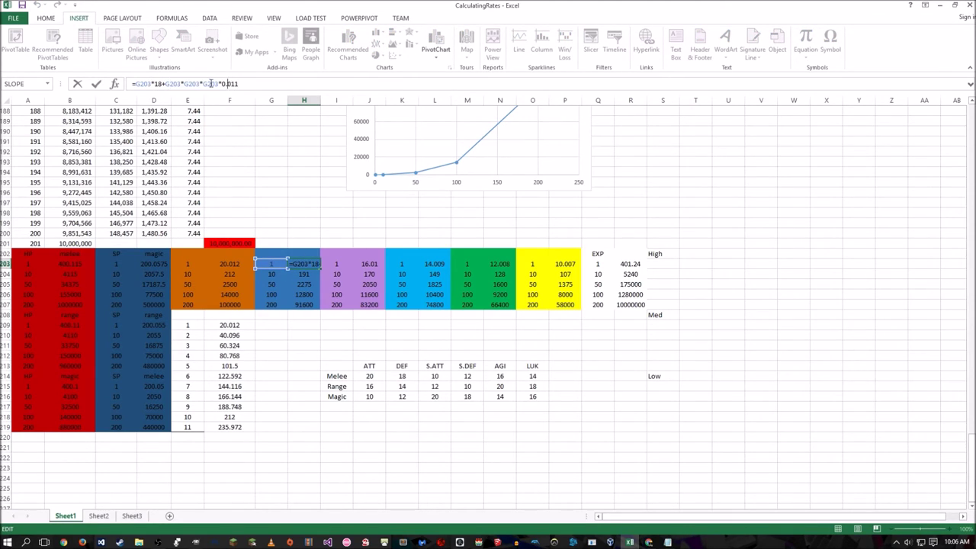
{"action": "left_click", "coordinate": [157, 84]}
Switch to RPG Maker MV, try 187 as the level multiplier in the Bat's atk formula, and undo the atk edits.
{"action": "left_click", "coordinate": [479, 542]}
{"action": "double_click", "coordinate": [643, 378]}
{"action": "type", "text": "187"}
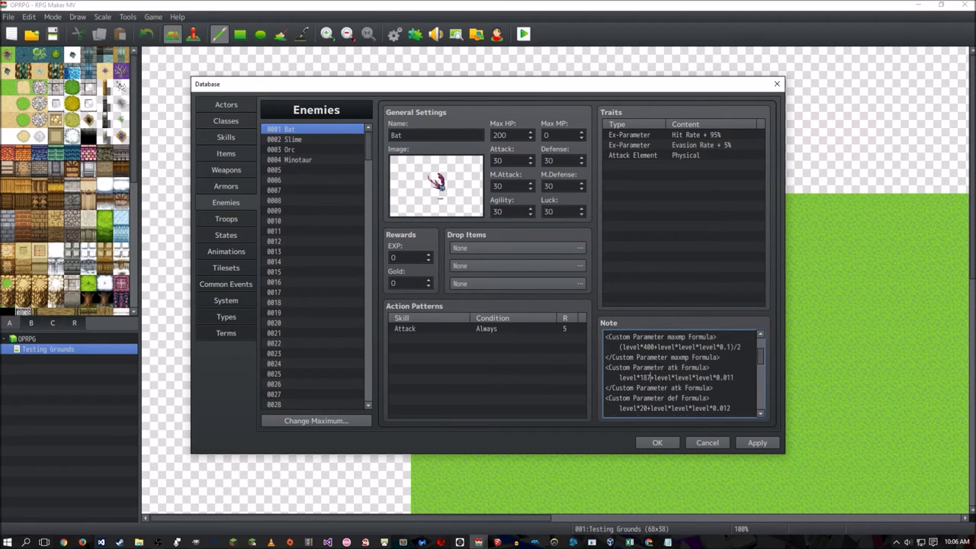
{"action": "key", "text": "ctrl+z"}
Examine the exp formula in the Bat's note term by term, after checking the stat formulas above it.
{"action": "scroll", "coordinate": [740, 405], "scroll_direction": "down", "scroll_amount": 1}
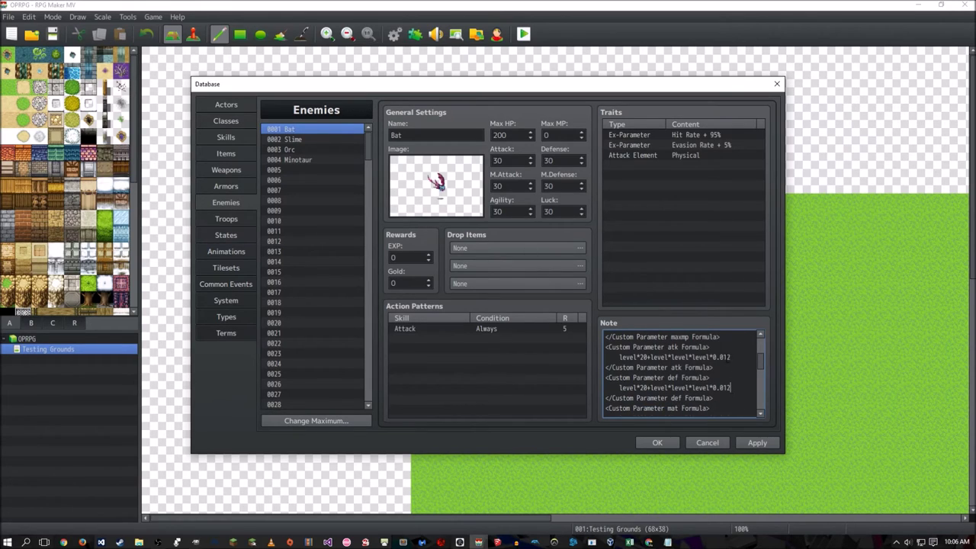
{"action": "left_click", "coordinate": [729, 357]}
{"action": "scroll", "coordinate": [731, 415], "scroll_direction": "up", "scroll_amount": 3}
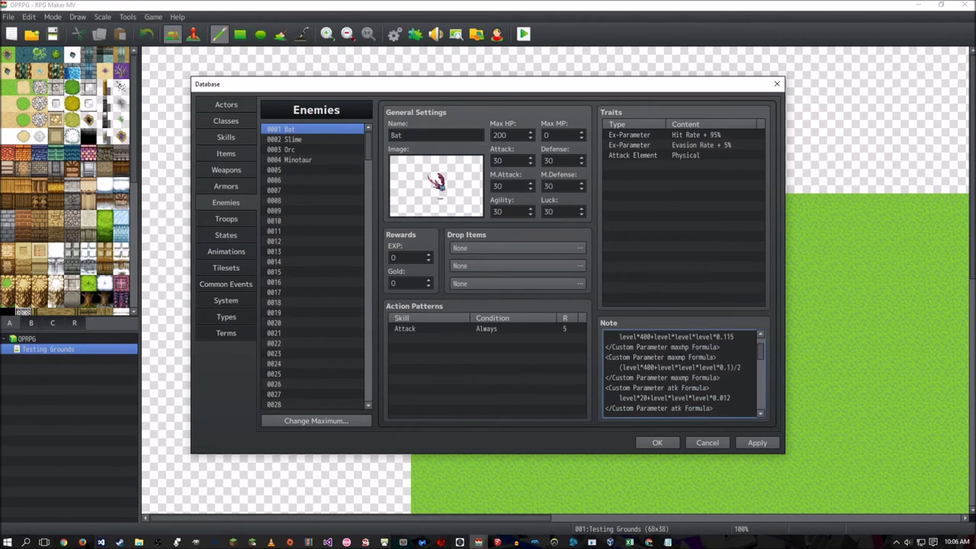
{"action": "scroll", "coordinate": [731, 415], "scroll_direction": "down", "scroll_amount": 10}
{"action": "left_click", "coordinate": [741, 381]}
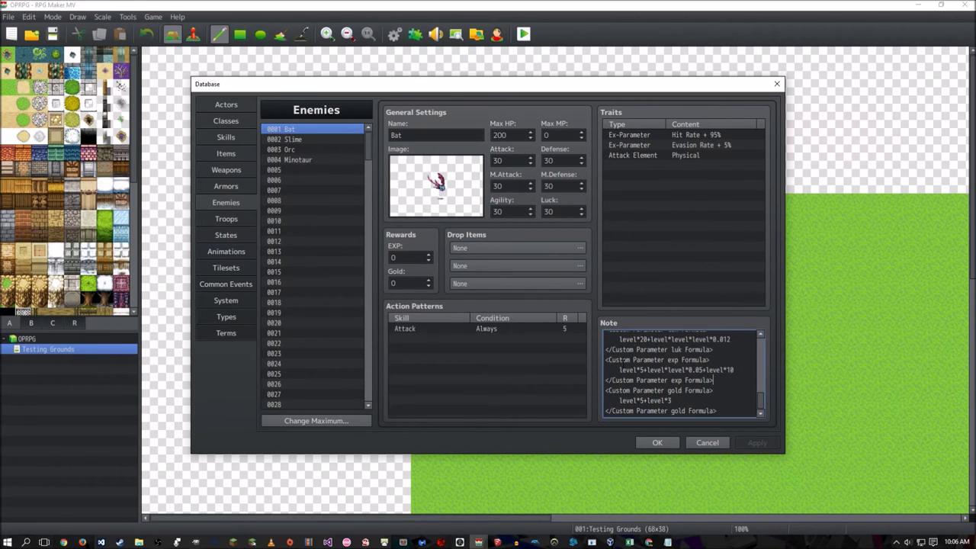
{"action": "left_click_drag", "start_coordinate": [620, 369], "coordinate": [738, 371]}
{"action": "left_click", "coordinate": [742, 371]}
{"action": "left_click_drag", "start_coordinate": [619, 370], "coordinate": [735, 370]}
{"action": "left_click", "coordinate": [648, 370]}
{"action": "double_click", "coordinate": [696, 370]}
{"action": "left_click", "coordinate": [724, 373]}
Switch to Excel and copy the levels in Sheet3's I5:I11 to the xp drops column starting at G5.
{"action": "key", "text": "alt+Tab"}
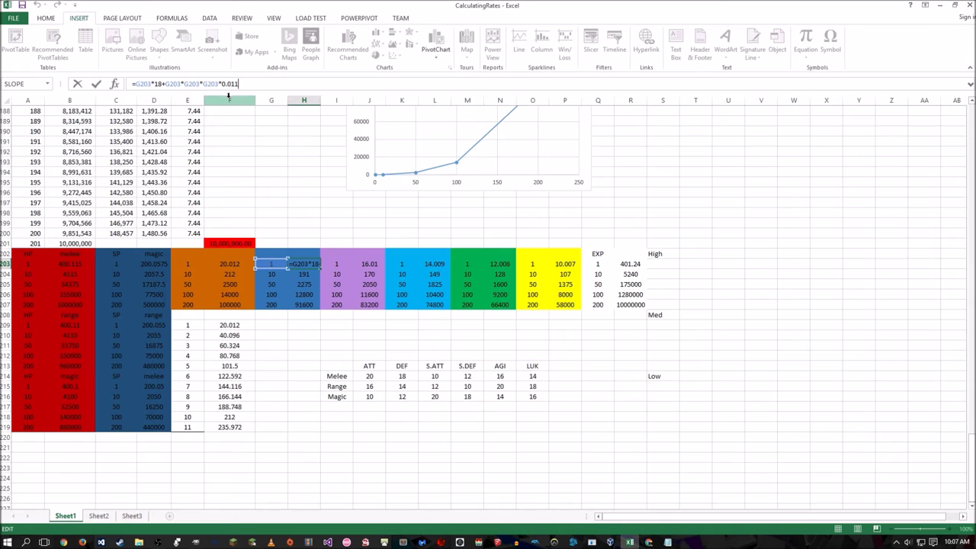
{"action": "left_click", "coordinate": [133, 515]}
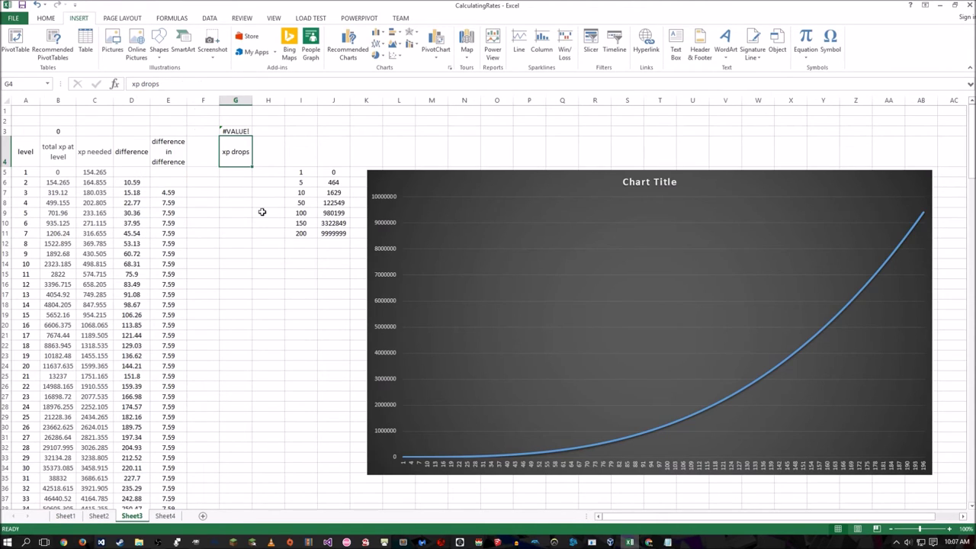
{"action": "left_click", "coordinate": [238, 174]}
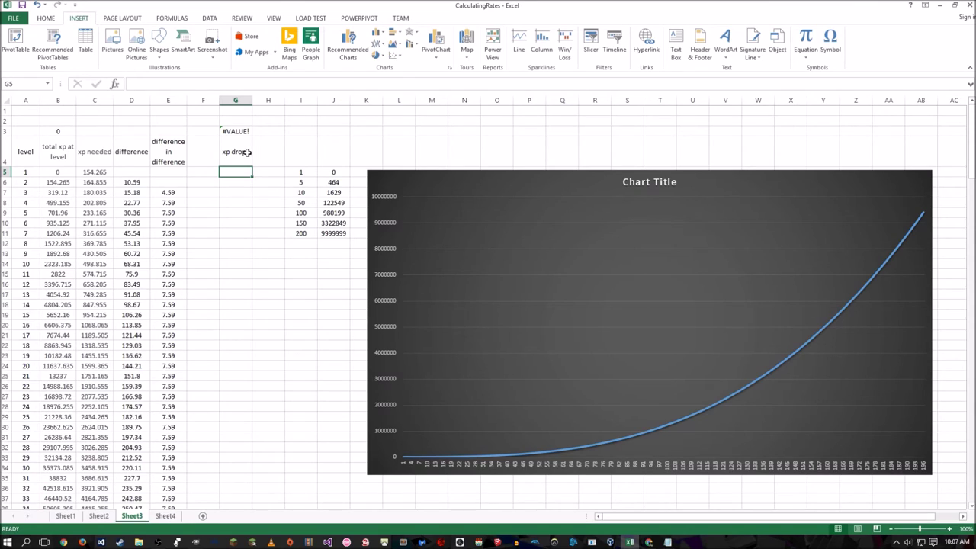
{"action": "left_click_drag", "start_coordinate": [300, 172], "coordinate": [301, 233]}
{"action": "key", "text": "ctrl+c"}
{"action": "left_click", "coordinate": [238, 175]}
{"action": "key", "text": "Return"}
Enter the xp drop formula =G5*5+G5*G5*0.015+G5*10 in H5 and fill it down to H11.
{"action": "left_click", "coordinate": [267, 172]}
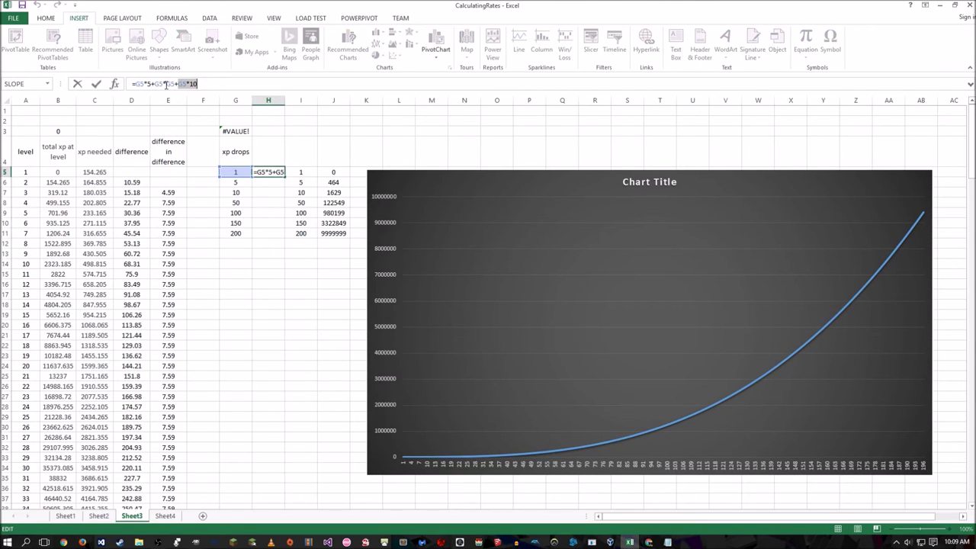
{"action": "left_click", "coordinate": [164, 83]}
{"action": "type", "text": "*"}
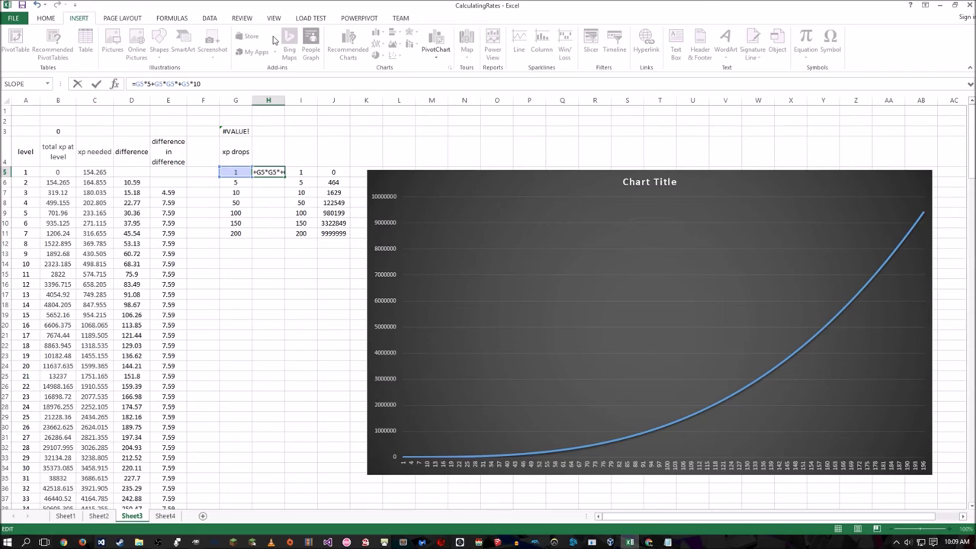
{"action": "type", "text": ".015"}
{"action": "key", "text": "Return"}
{"action": "left_click", "coordinate": [276, 169]}
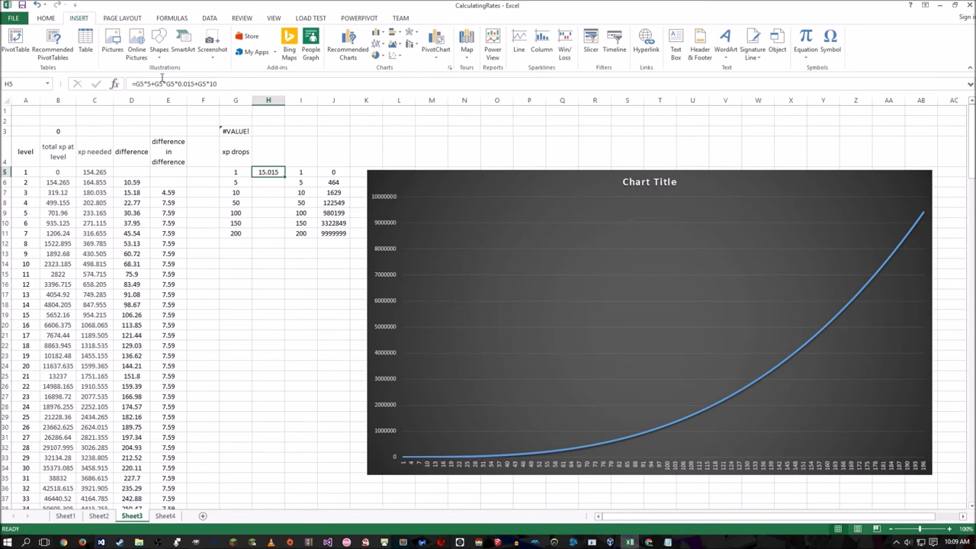
{"action": "left_click_drag", "start_coordinate": [285, 177], "coordinate": [279, 258]}
{"action": "left_click", "coordinate": [280, 259]}
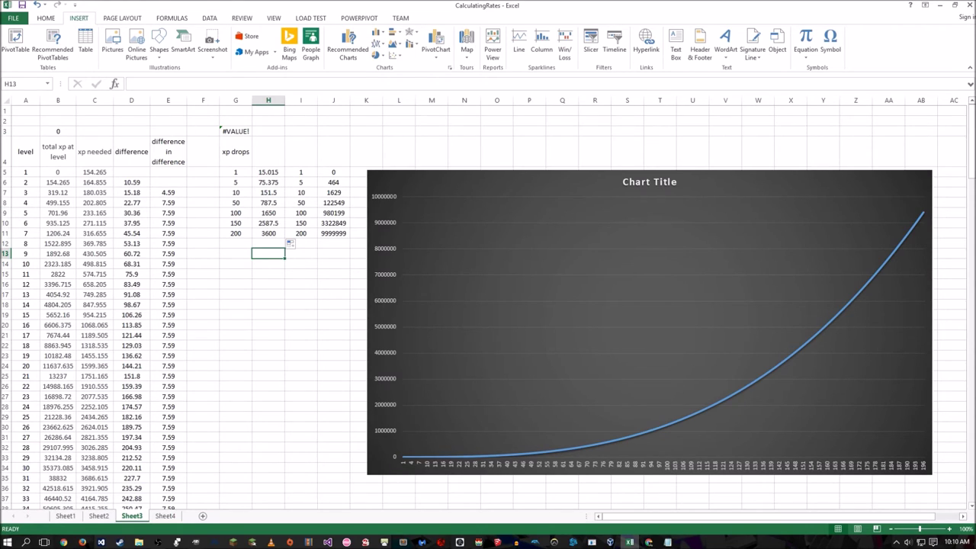
Compare the level 1 xp drop with the total xp at level 2, and check the xp needed at level 10.
{"action": "left_click", "coordinate": [55, 183]}
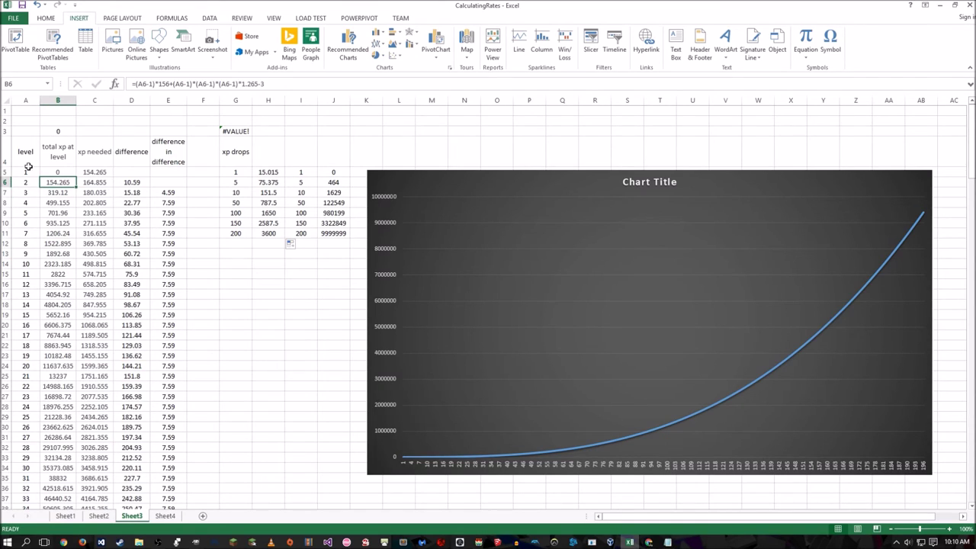
{"action": "left_click", "coordinate": [276, 172]}
{"action": "left_click", "coordinate": [59, 185]}
{"action": "left_click", "coordinate": [262, 174]}
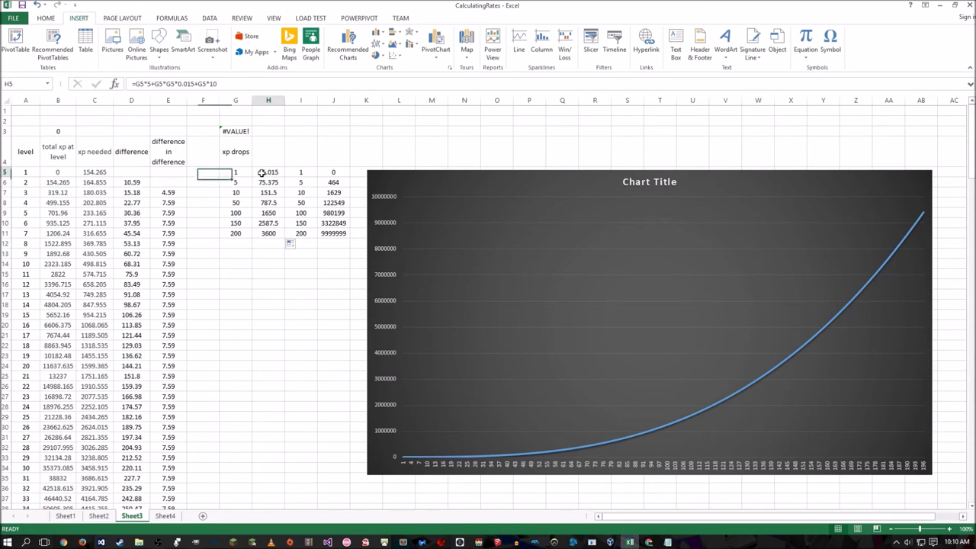
{"action": "left_click", "coordinate": [67, 183]}
{"action": "left_click", "coordinate": [64, 262]}
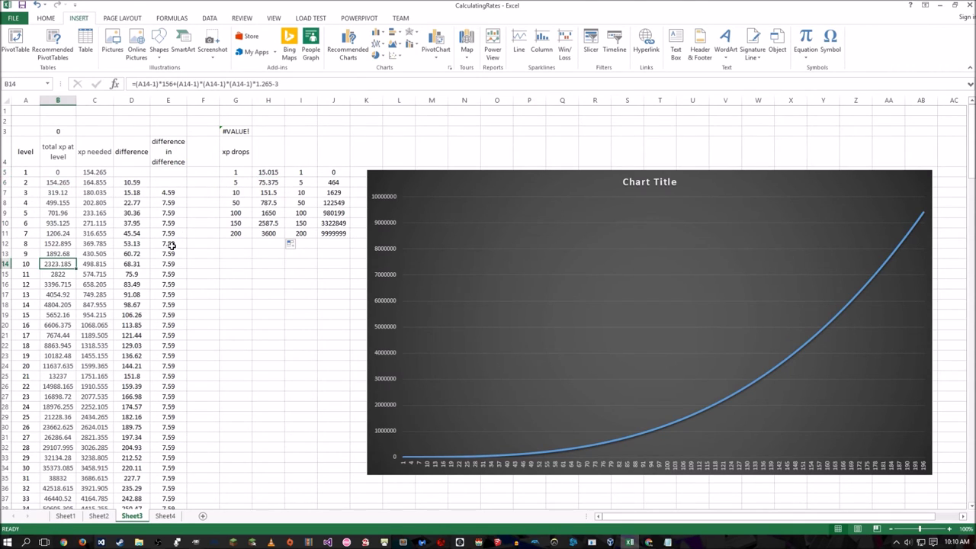
{"action": "key", "text": "Right"}
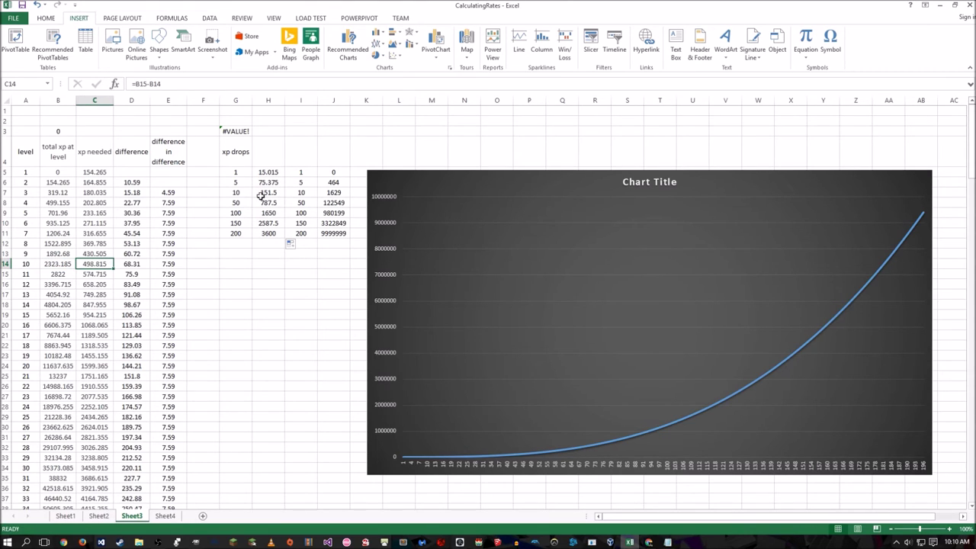
Compare the level 50 xp drop in H8 with the xp needed at level 50 in C54.
{"action": "scroll", "coordinate": [90, 298], "scroll_direction": "down", "scroll_amount": 3}
{"action": "scroll", "coordinate": [152, 259], "scroll_direction": "up", "scroll_amount": 3}
{"action": "left_click", "coordinate": [269, 203]}
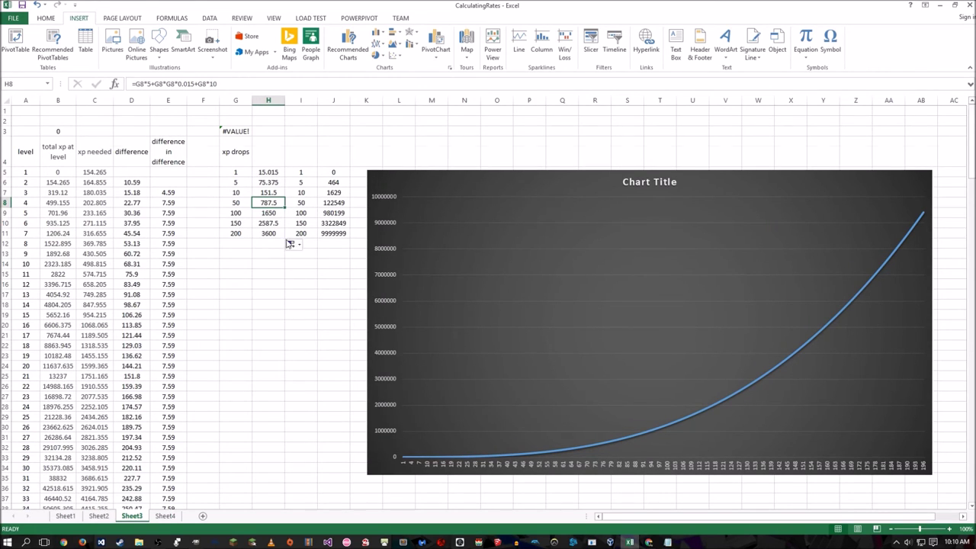
{"action": "scroll", "coordinate": [76, 366], "scroll_direction": "down", "scroll_amount": 12}
{"action": "scroll", "coordinate": [77, 336], "scroll_direction": "up", "scroll_amount": 3}
{"action": "left_click", "coordinate": [95, 375]}
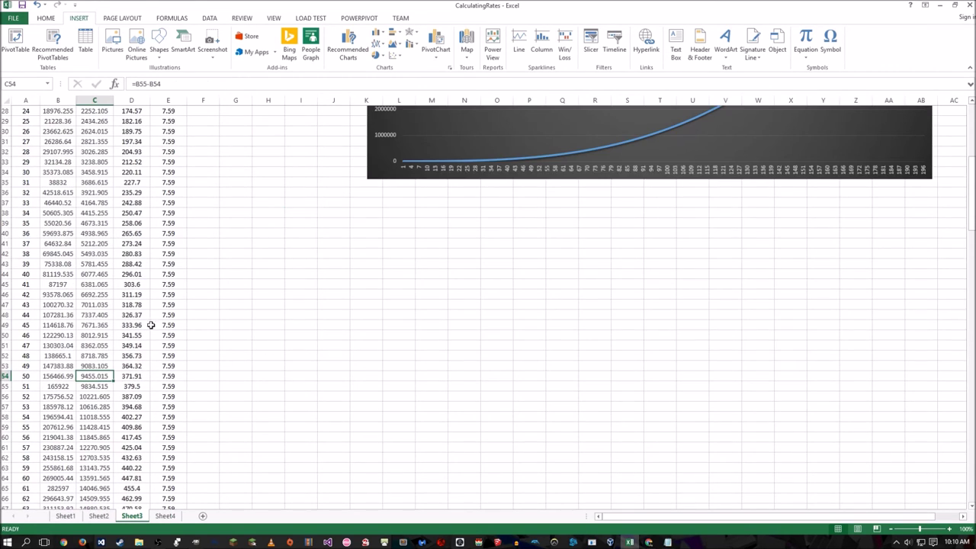
{"action": "scroll", "coordinate": [223, 331], "scroll_direction": "up", "scroll_amount": 9}
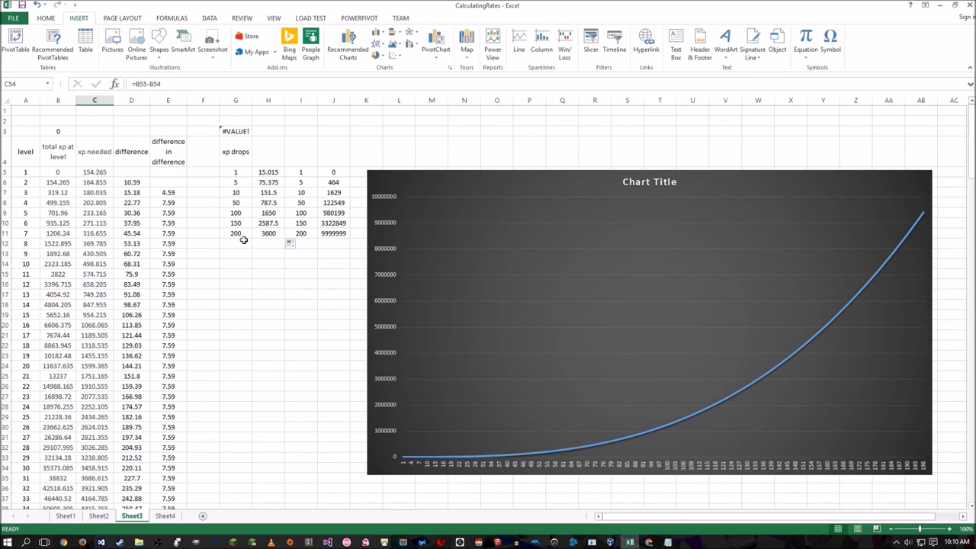
Divide the level 100 xp needed, 37,727, by the level 100 xp drop in Calculator, and close Calculator.
{"action": "left_click", "coordinate": [270, 213]}
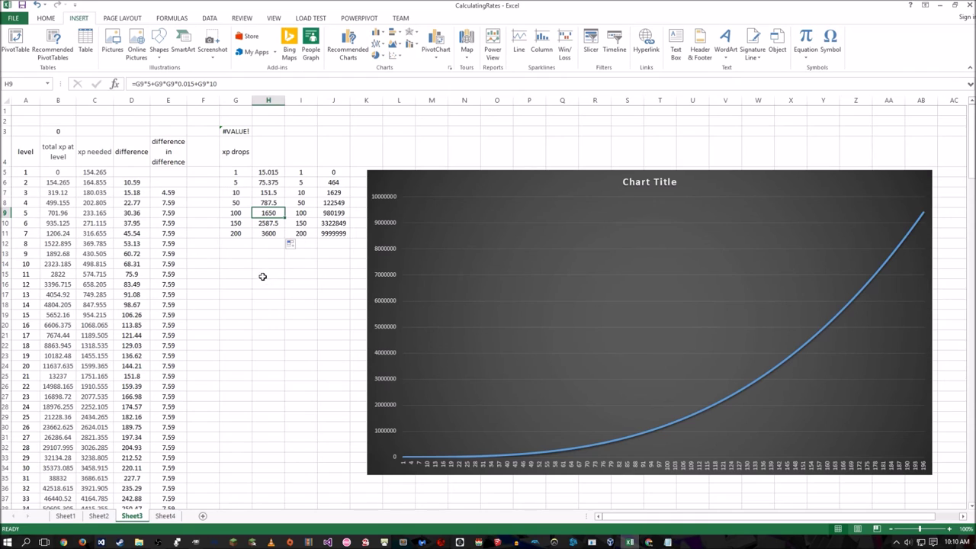
{"action": "scroll", "coordinate": [240, 276], "scroll_direction": "down", "scroll_amount": 7}
{"action": "scroll", "coordinate": [239, 276], "scroll_direction": "down", "scroll_amount": 20}
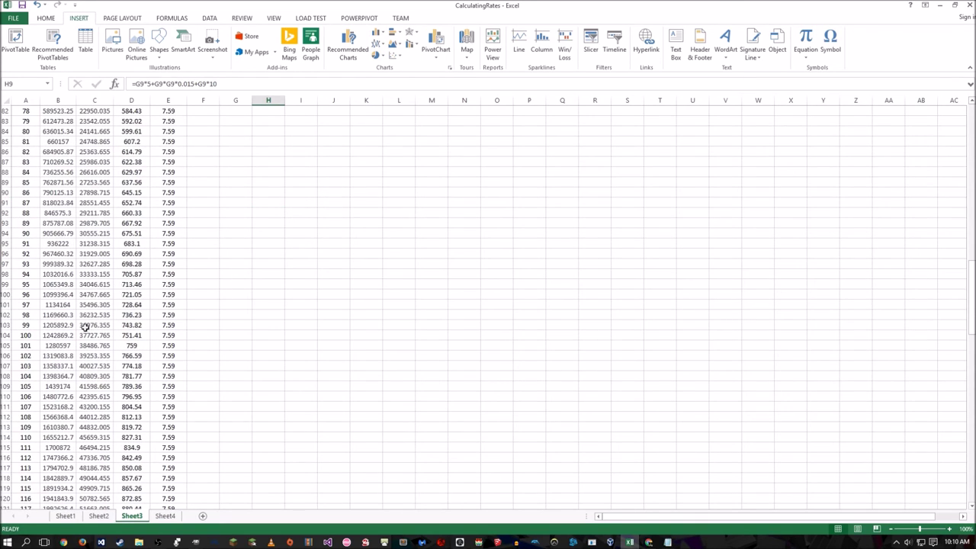
{"action": "left_click", "coordinate": [92, 335]}
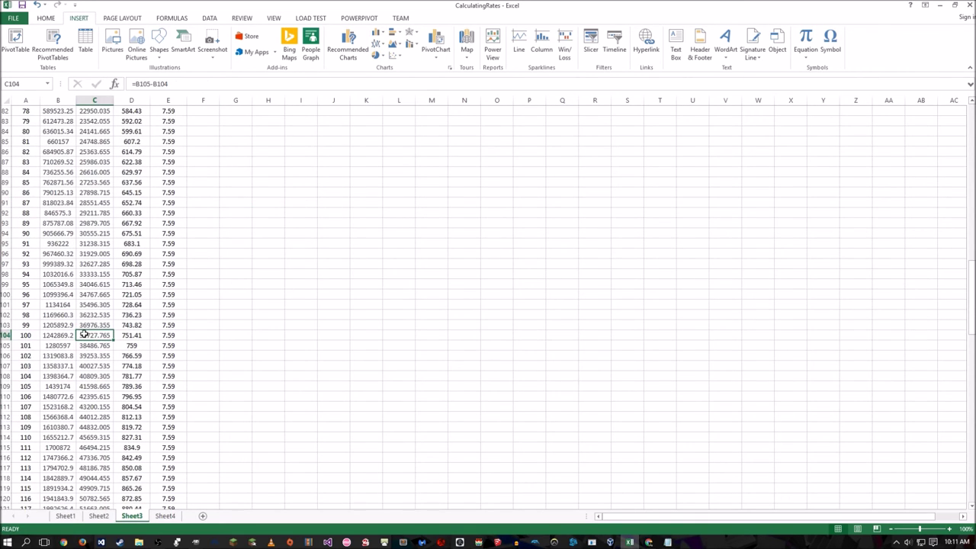
{"action": "key", "text": "XF86Calculator"}
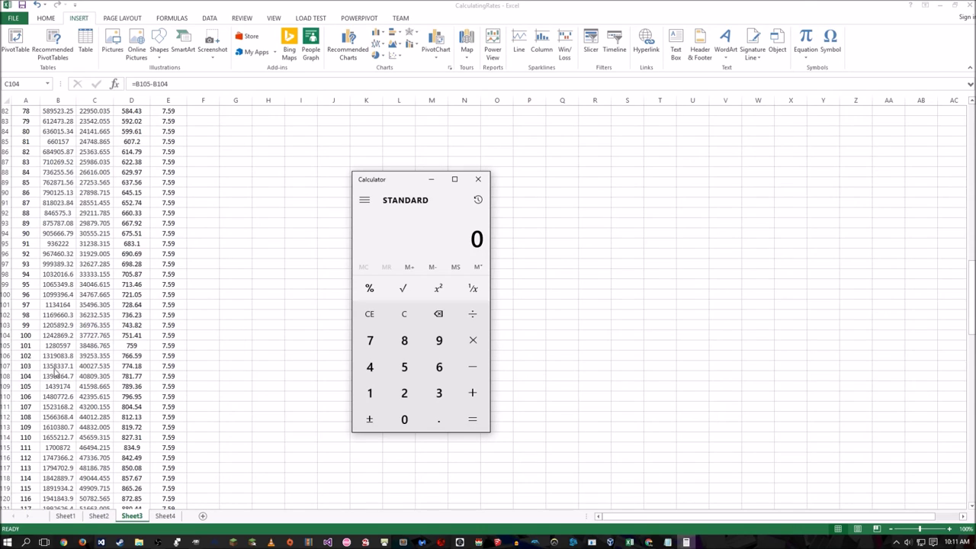
{"action": "type", "text": "37"}
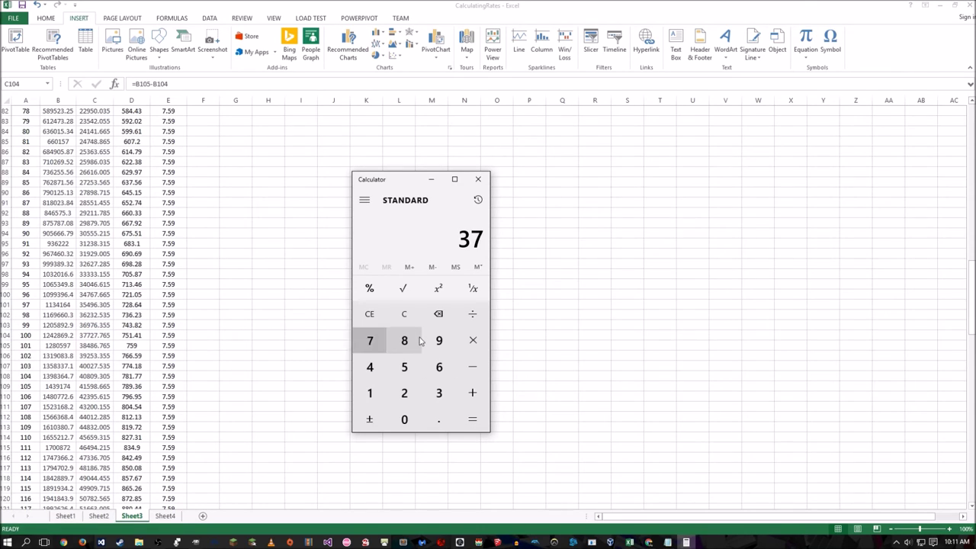
{"action": "type", "text": ",727"}
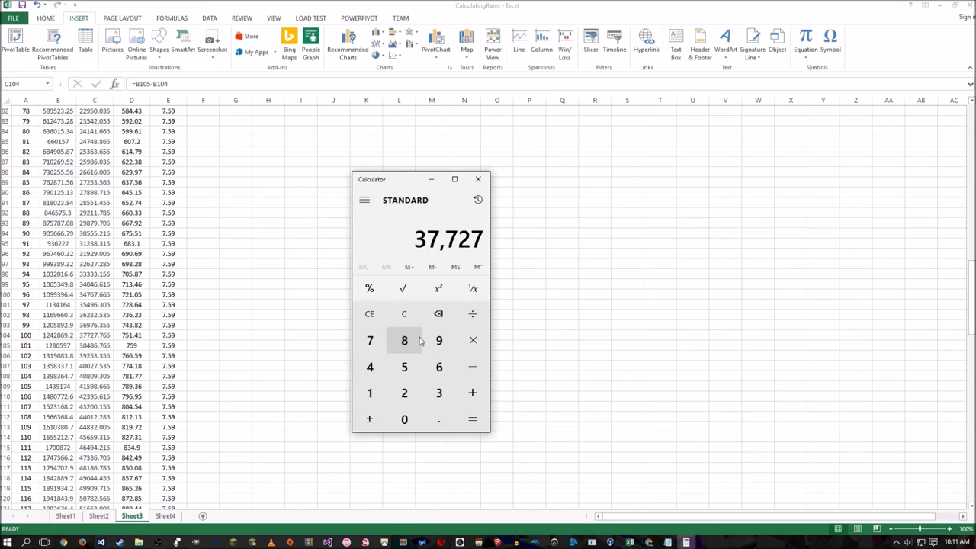
{"action": "key", "text": "slash"}
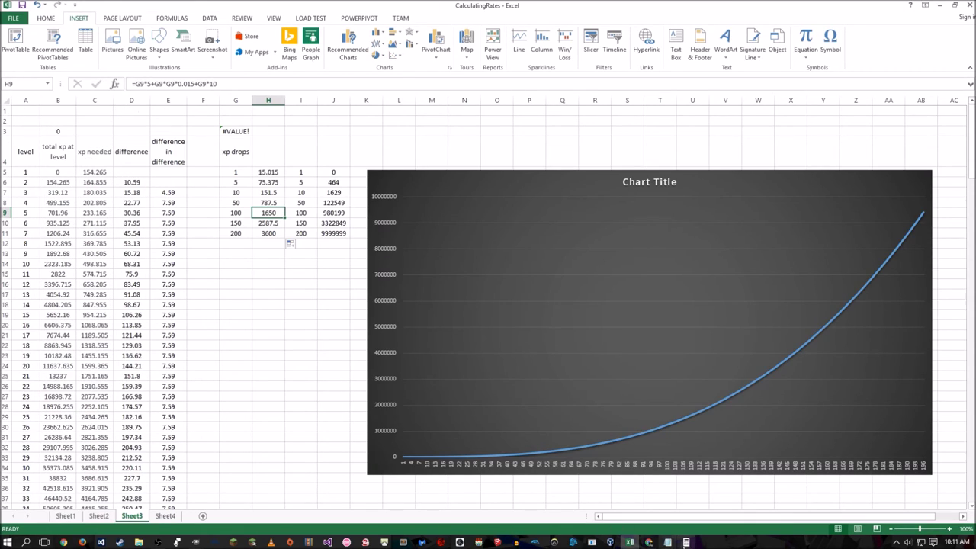
{"action": "left_click", "coordinate": [686, 542]}
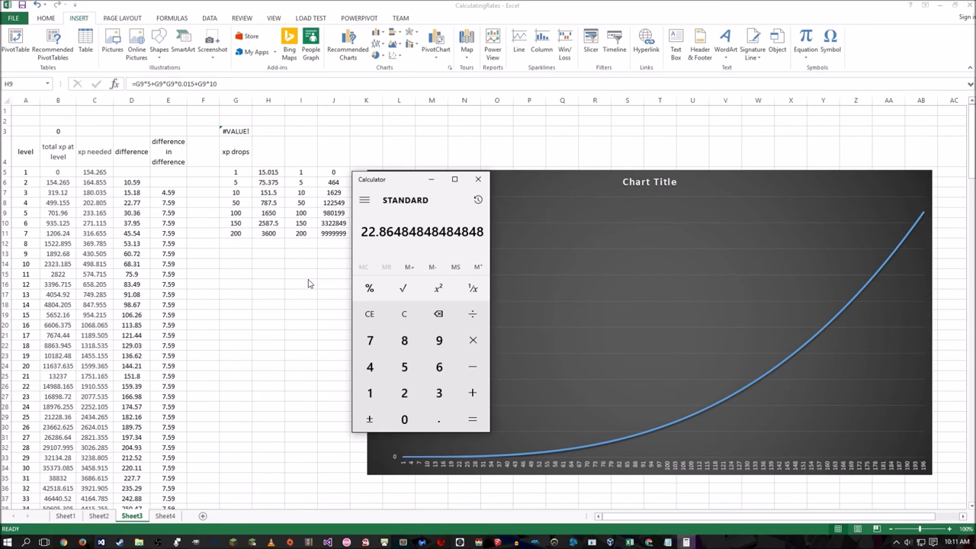
{"action": "left_click", "coordinate": [478, 178]}
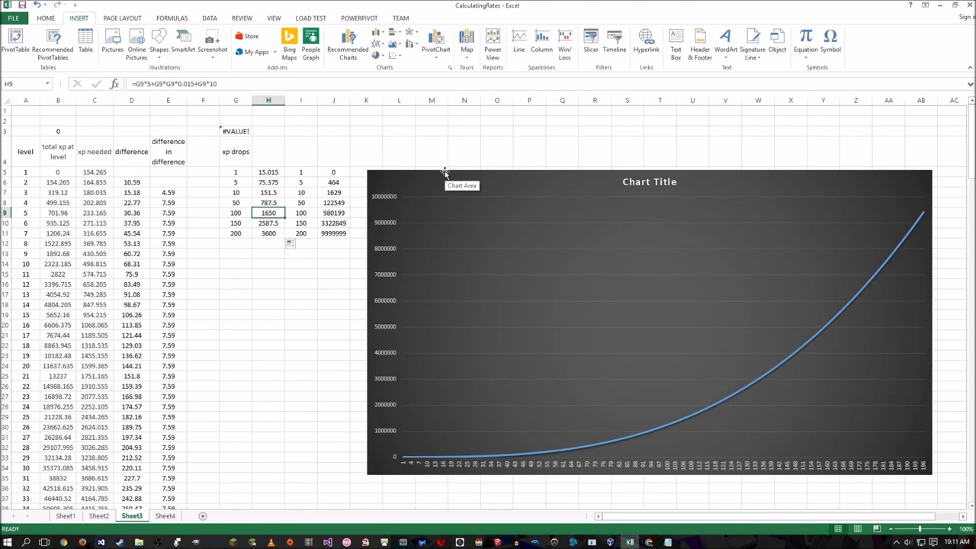
Change the last multiplier in H5's xp drop formula to 5 and refill the formula down to H11.
{"action": "left_click", "coordinate": [268, 172]}
{"action": "left_click", "coordinate": [281, 202]}
{"action": "left_click", "coordinate": [263, 174]}
{"action": "left_click", "coordinate": [255, 90]}
{"action": "key", "text": "BackSpace"}
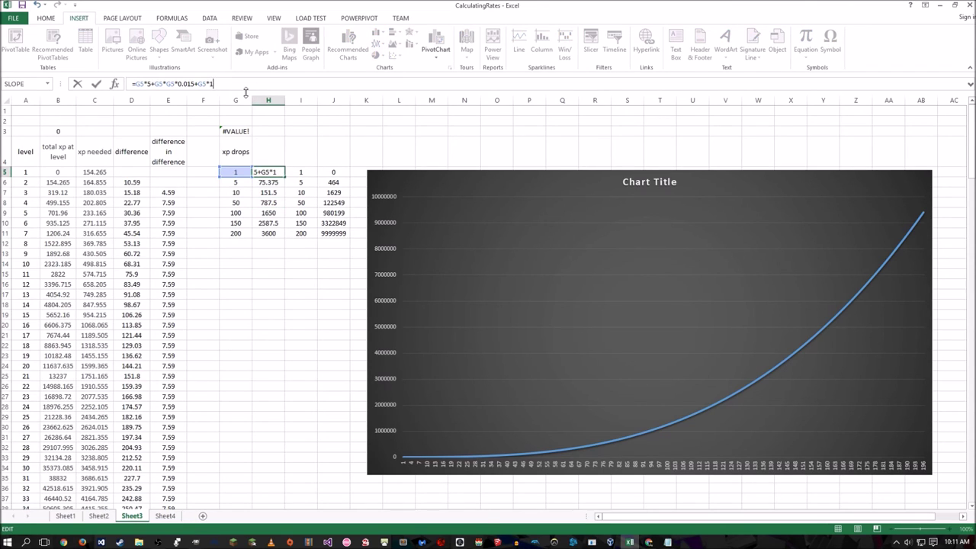
{"action": "key", "text": "BackSpace"}
{"action": "type", "text": "5"}
{"action": "key", "text": "ctrl+Return"}
{"action": "left_click_drag", "start_coordinate": [285, 177], "coordinate": [276, 238]}
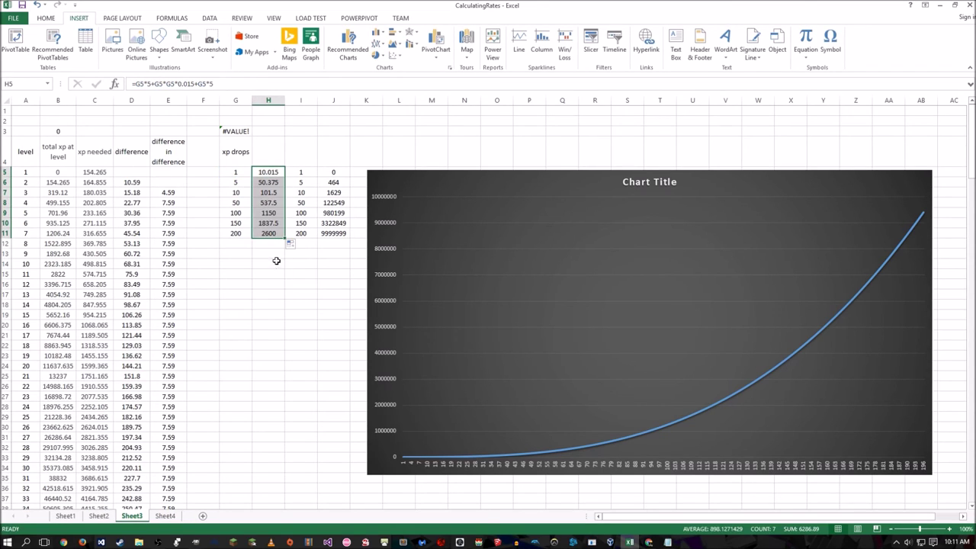
Review the recalculated xp drops from level 5 to 200, comparing the level 10 drop with the xp needed in C14.
{"action": "left_click", "coordinate": [274, 233]}
{"action": "left_click", "coordinate": [267, 182]}
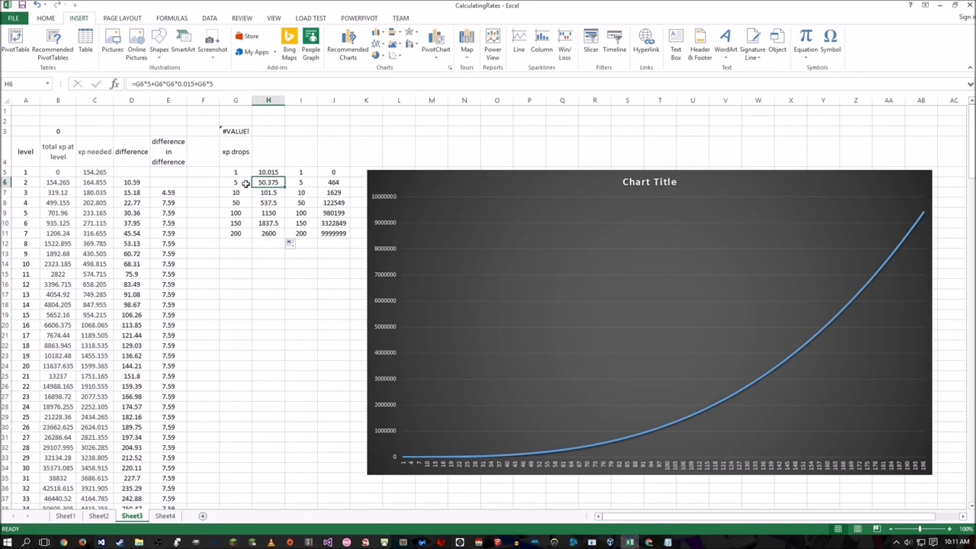
{"action": "left_click", "coordinate": [264, 192]}
{"action": "left_click", "coordinate": [78, 265]}
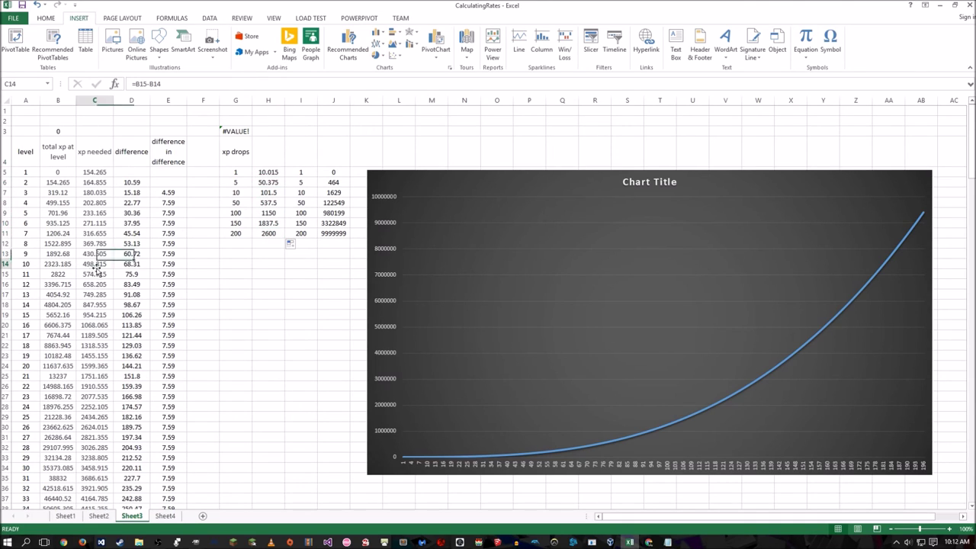
{"action": "left_click", "coordinate": [264, 195]}
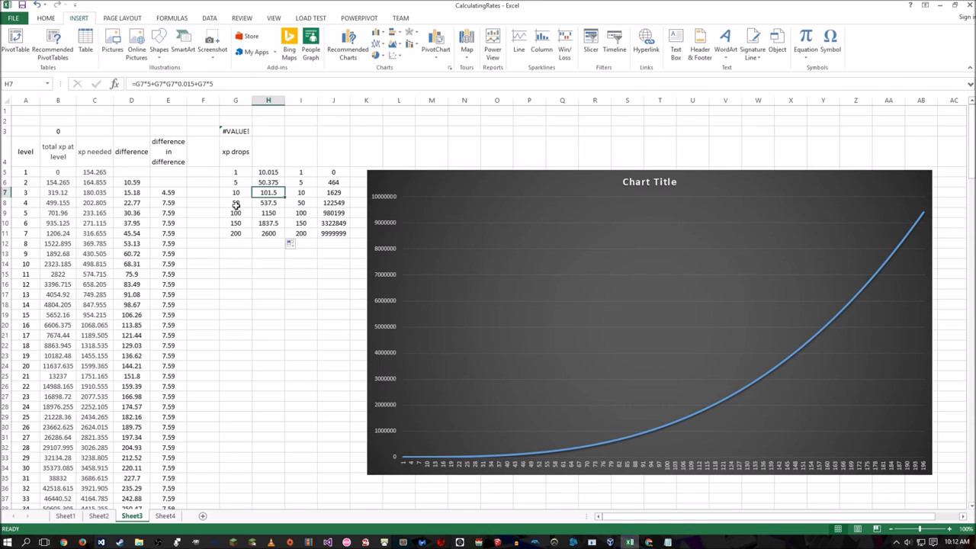
{"action": "left_click", "coordinate": [262, 204]}
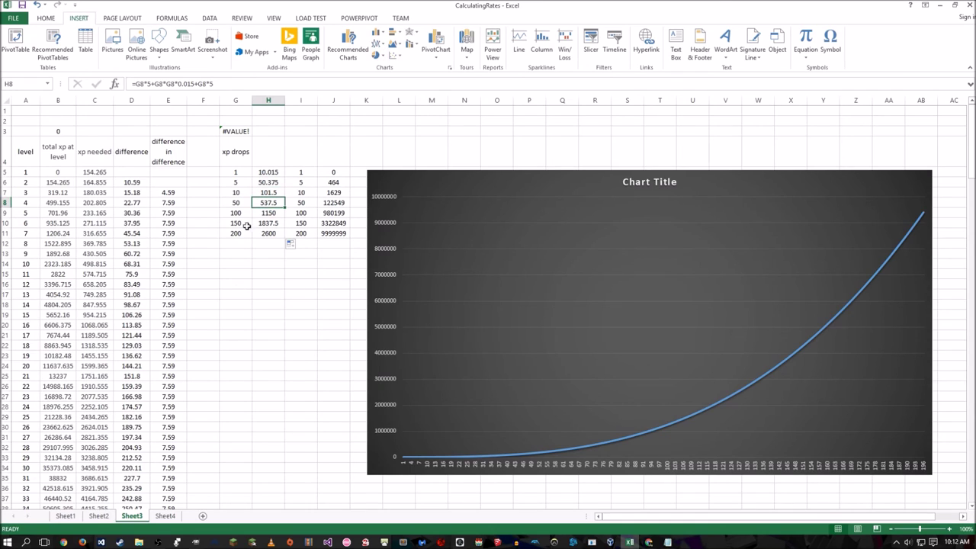
{"action": "left_click", "coordinate": [262, 215]}
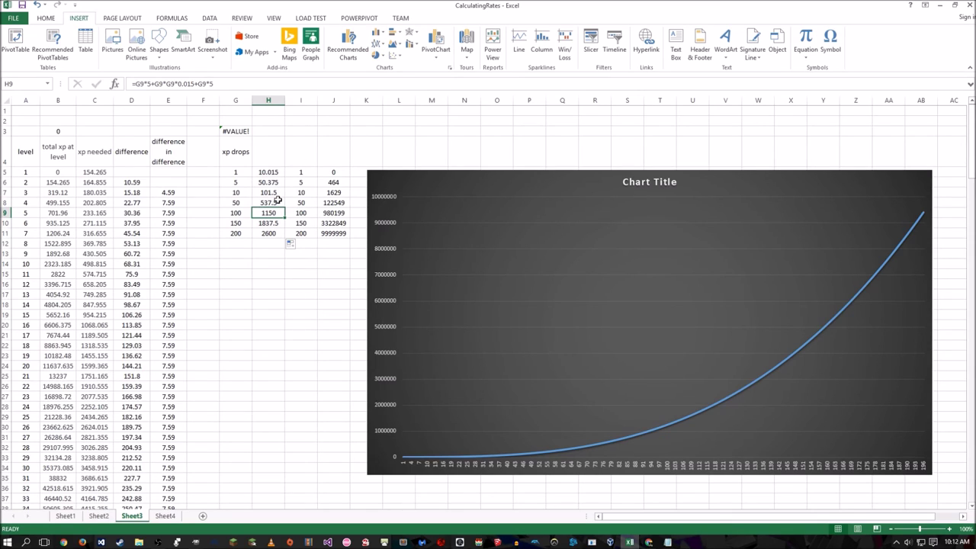
{"action": "left_click", "coordinate": [255, 258]}
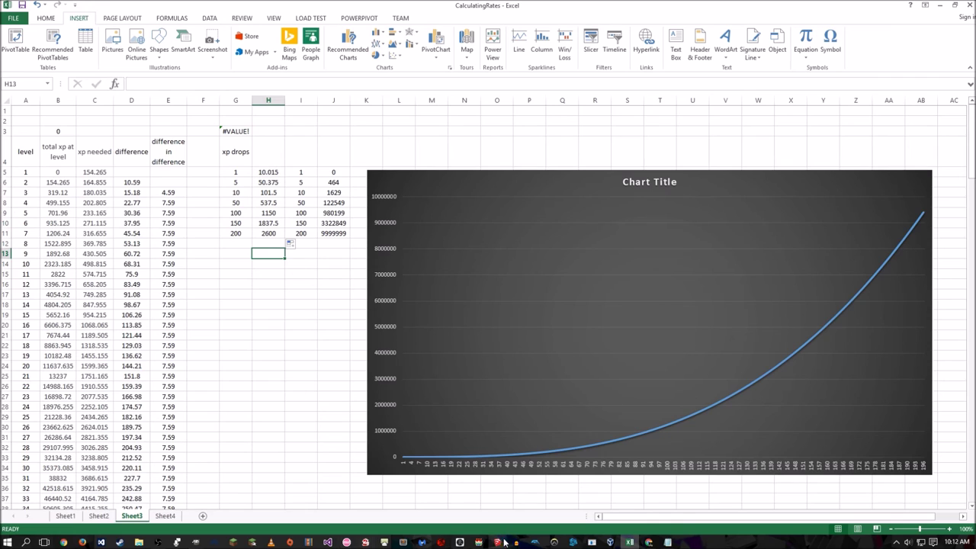
Switch to RPG Maker MV and playtest the project by starting a new game.
{"action": "left_click", "coordinate": [478, 542]}
{"action": "key", "text": "Escape"}
{"action": "left_click", "coordinate": [523, 34]}
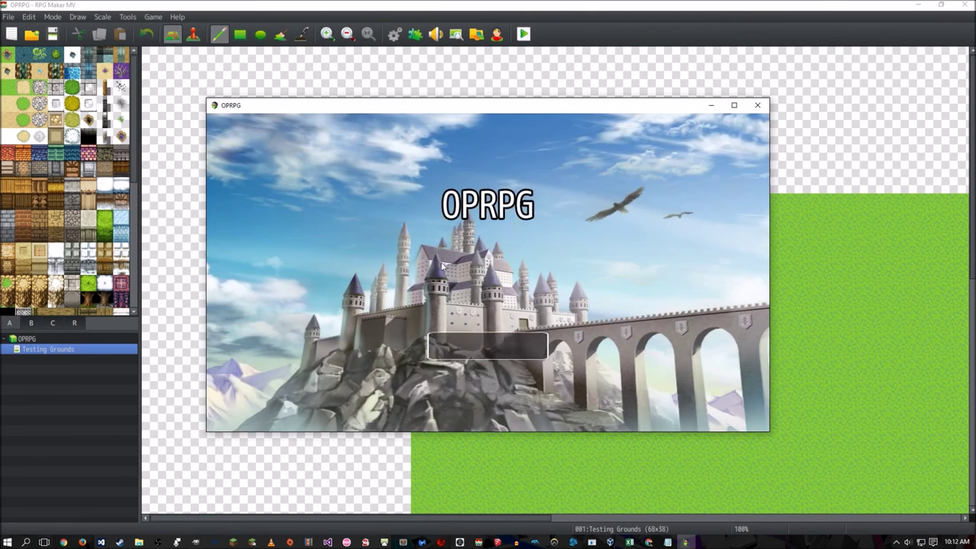
{"action": "left_click", "coordinate": [490, 353]}
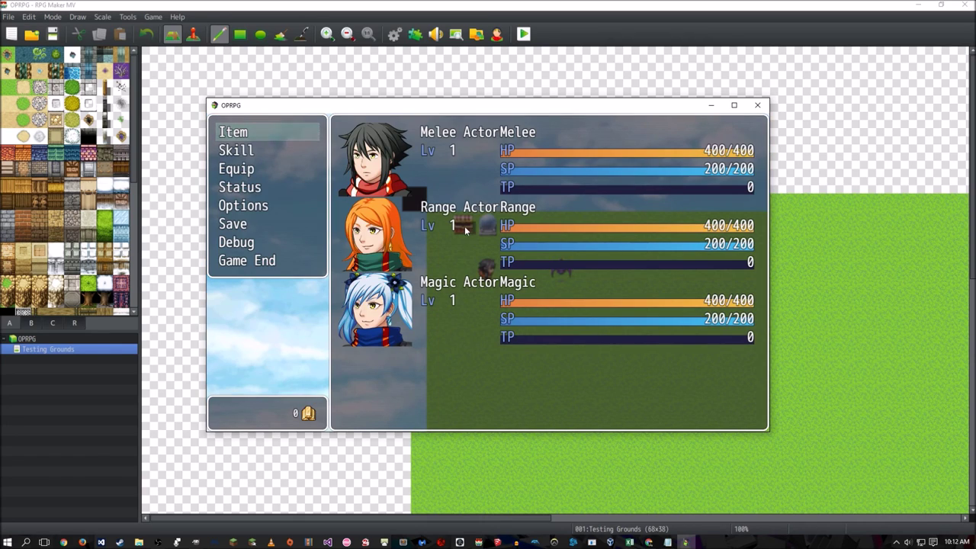
Inspect the Magic Actor's equipment and stats in the game's Equip screen, and return to the map.
{"action": "double_click", "coordinate": [273, 168]}
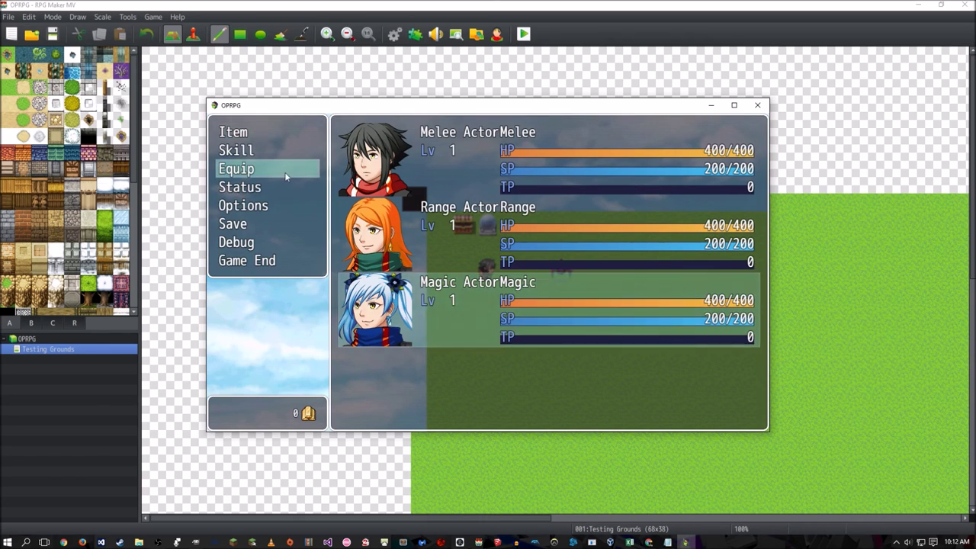
{"action": "key", "text": "Return"}
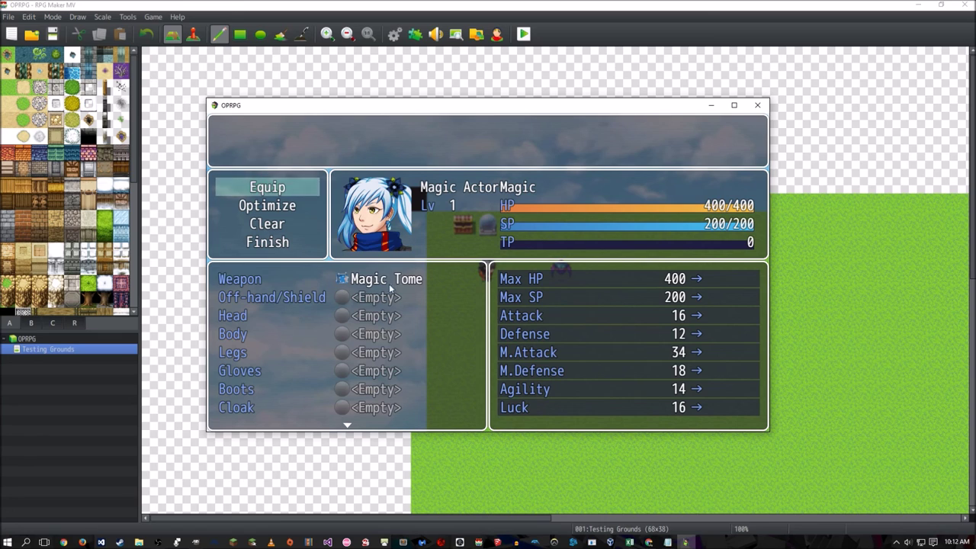
{"action": "key", "text": "Escape"}
{"action": "key", "text": "Escape"}
Playtest a battle against the winged enemy using the party's basic attacks, and close the game.
{"action": "left_click", "coordinate": [510, 285]}
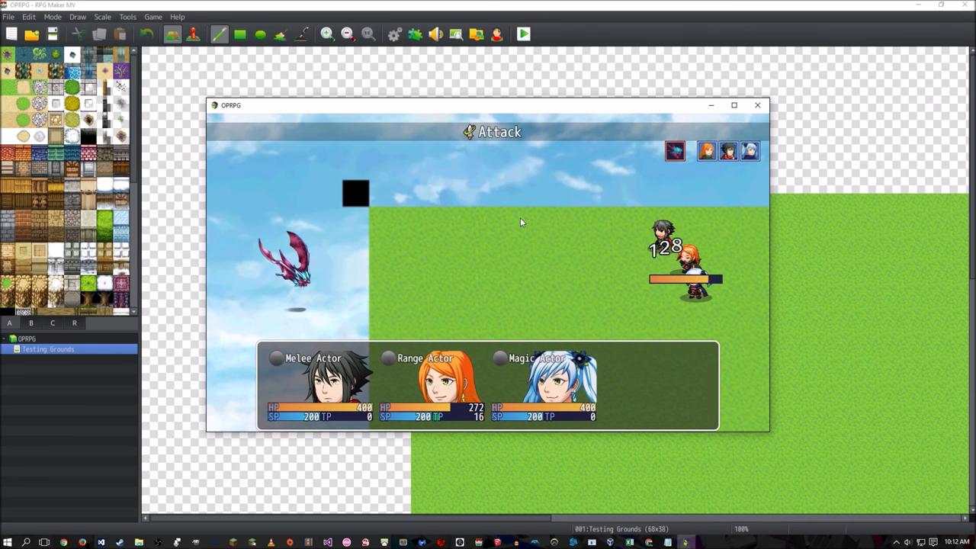
{"action": "key", "text": "Return"}
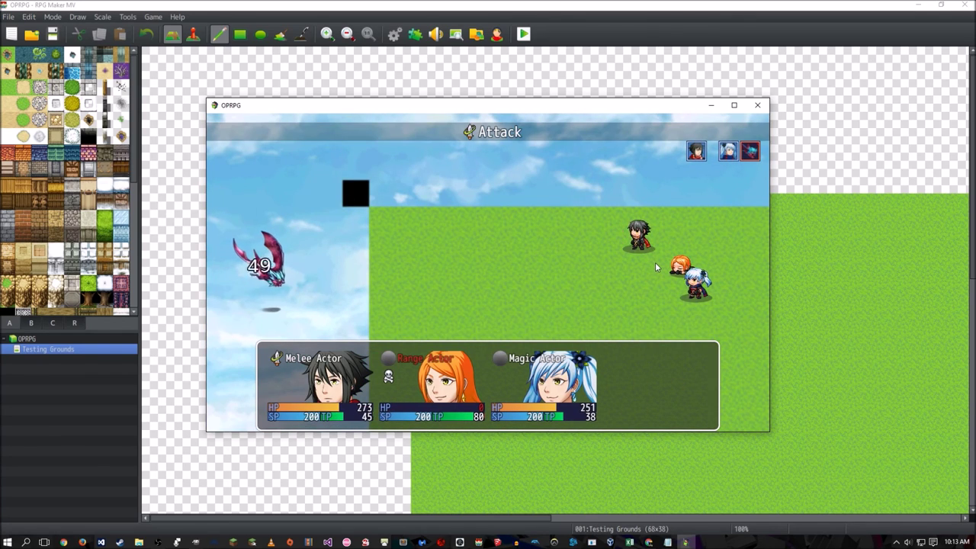
{"action": "key", "text": "Return"}
{"action": "key", "text": "Return"}
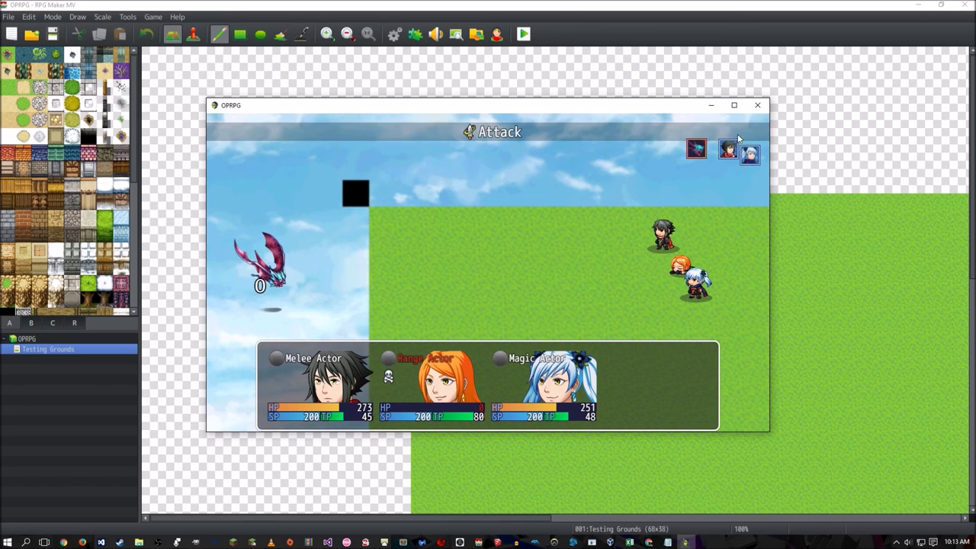
{"action": "left_click", "coordinate": [757, 105]}
Inspect the YEP_EnemyLevels plugin's level setup parameters, including the default type and positive fluctuation, and close the plugin settings unchanged.
{"action": "left_click", "coordinate": [415, 34]}
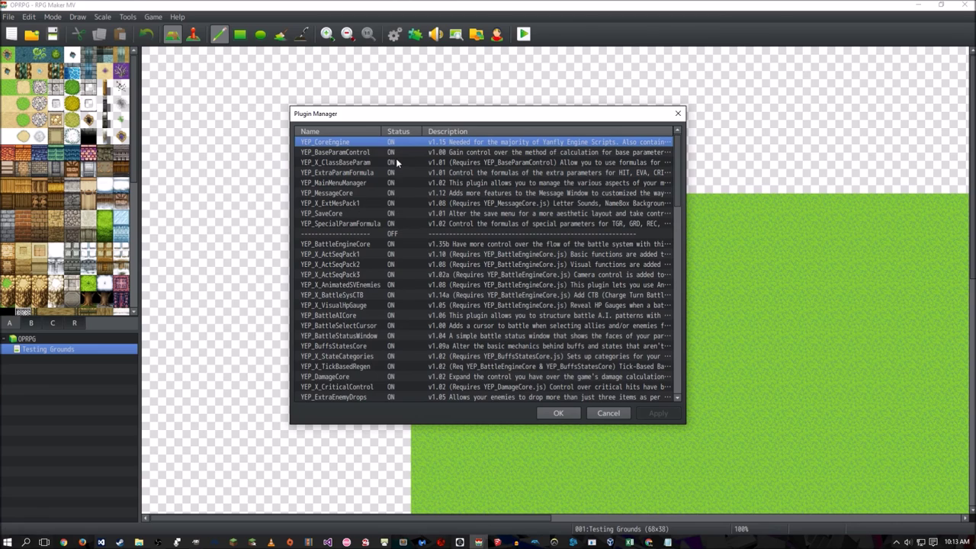
{"action": "scroll", "coordinate": [396, 157], "scroll_direction": "down", "scroll_amount": 15}
{"action": "double_click", "coordinate": [353, 336]}
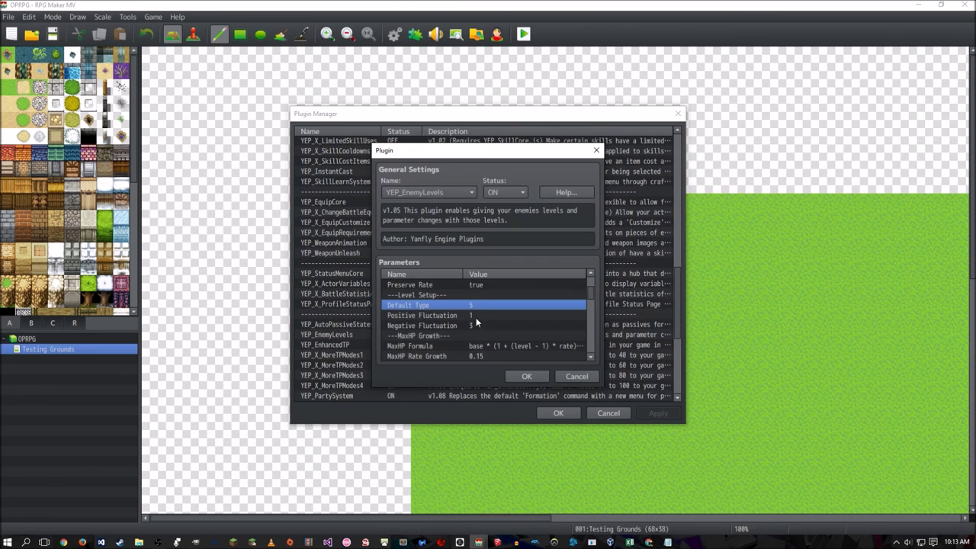
{"action": "left_click", "coordinate": [447, 316]}
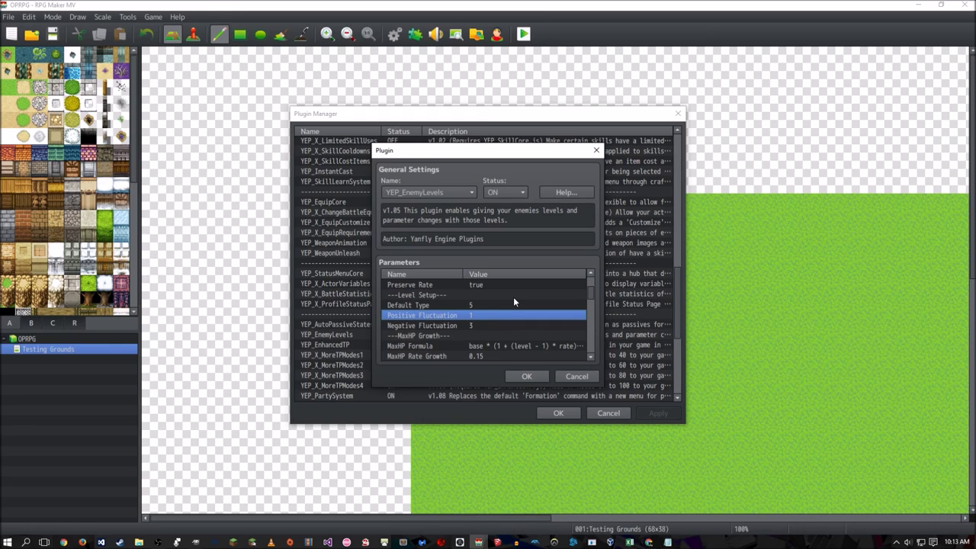
{"action": "key", "text": "Escape"}
{"action": "key", "text": "Escape"}
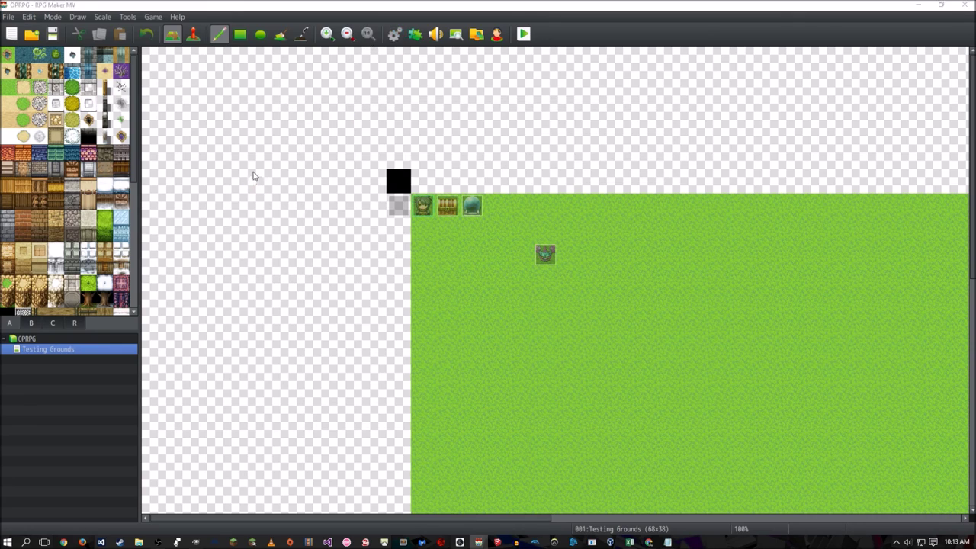
In common event 0001, start a Control Variables command that sets variable 0001 from the Melee Actor's game data, and open the choice of stats.
{"action": "key", "text": "F9"}
{"action": "left_click", "coordinate": [238, 282]}
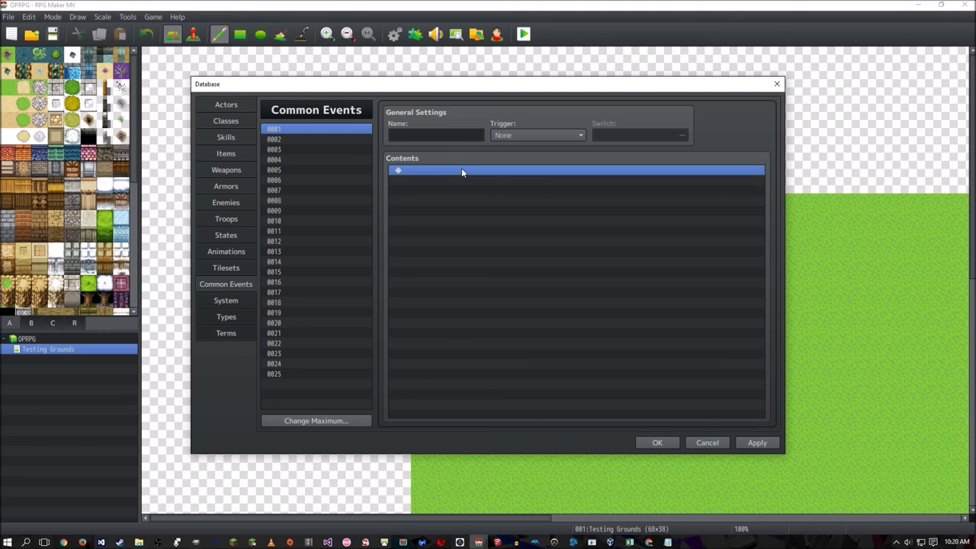
{"action": "double_click", "coordinate": [461, 170]}
{"action": "left_click", "coordinate": [555, 263]}
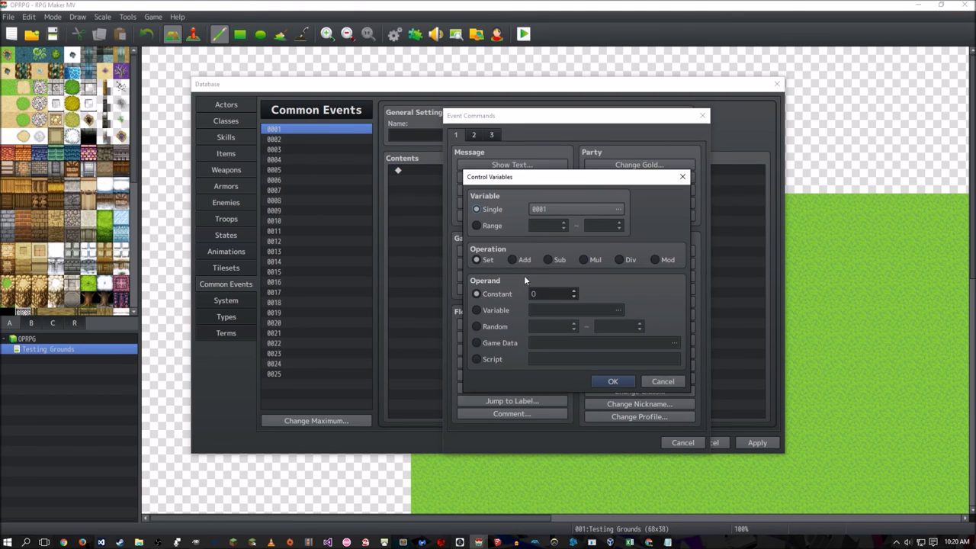
{"action": "left_click", "coordinate": [494, 342]}
{"action": "left_click", "coordinate": [568, 344]}
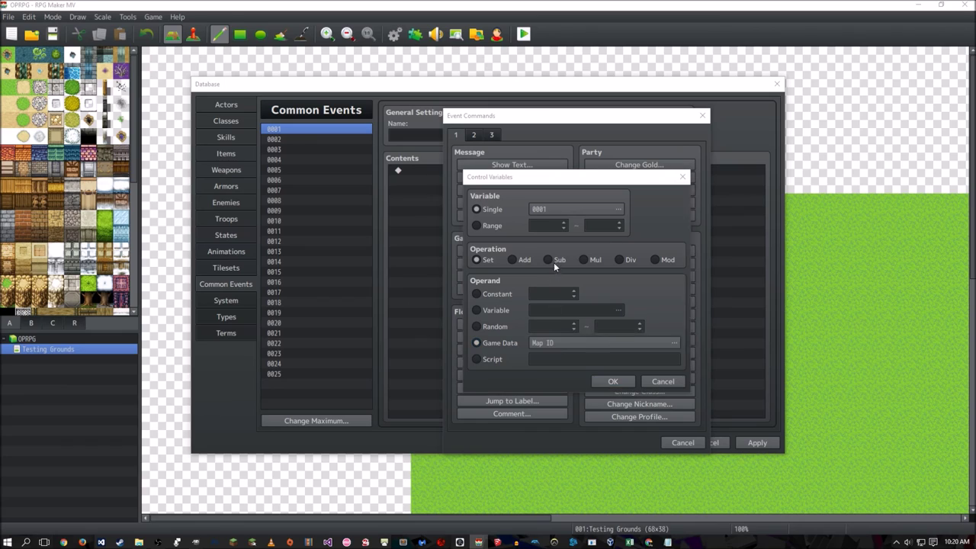
{"action": "left_click", "coordinate": [466, 276]}
{"action": "left_click", "coordinate": [632, 274]}
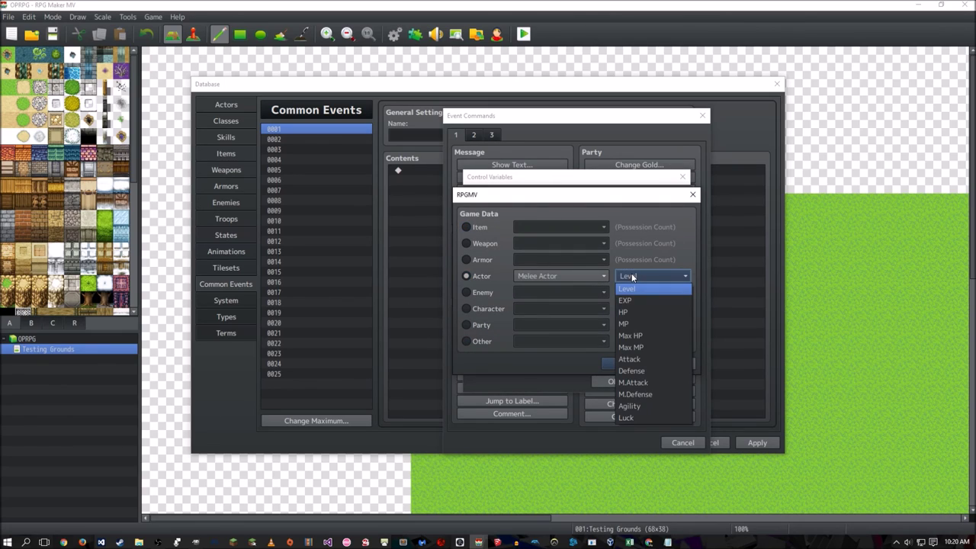